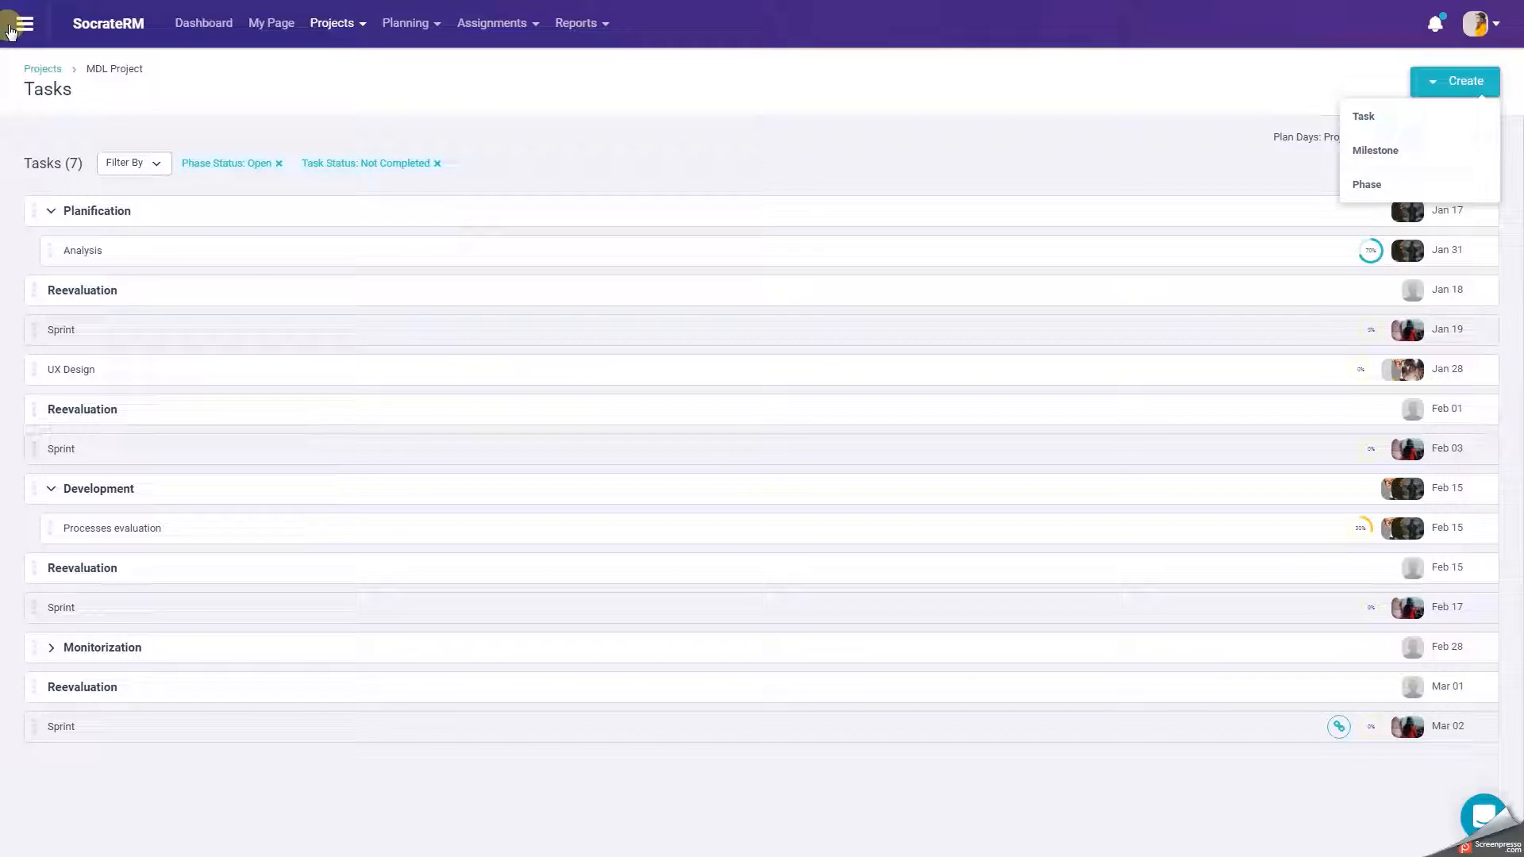
# Open the MDL Project's setup form to review its settings, and go back to the task list without saving.
pyautogui.click(13, 28)
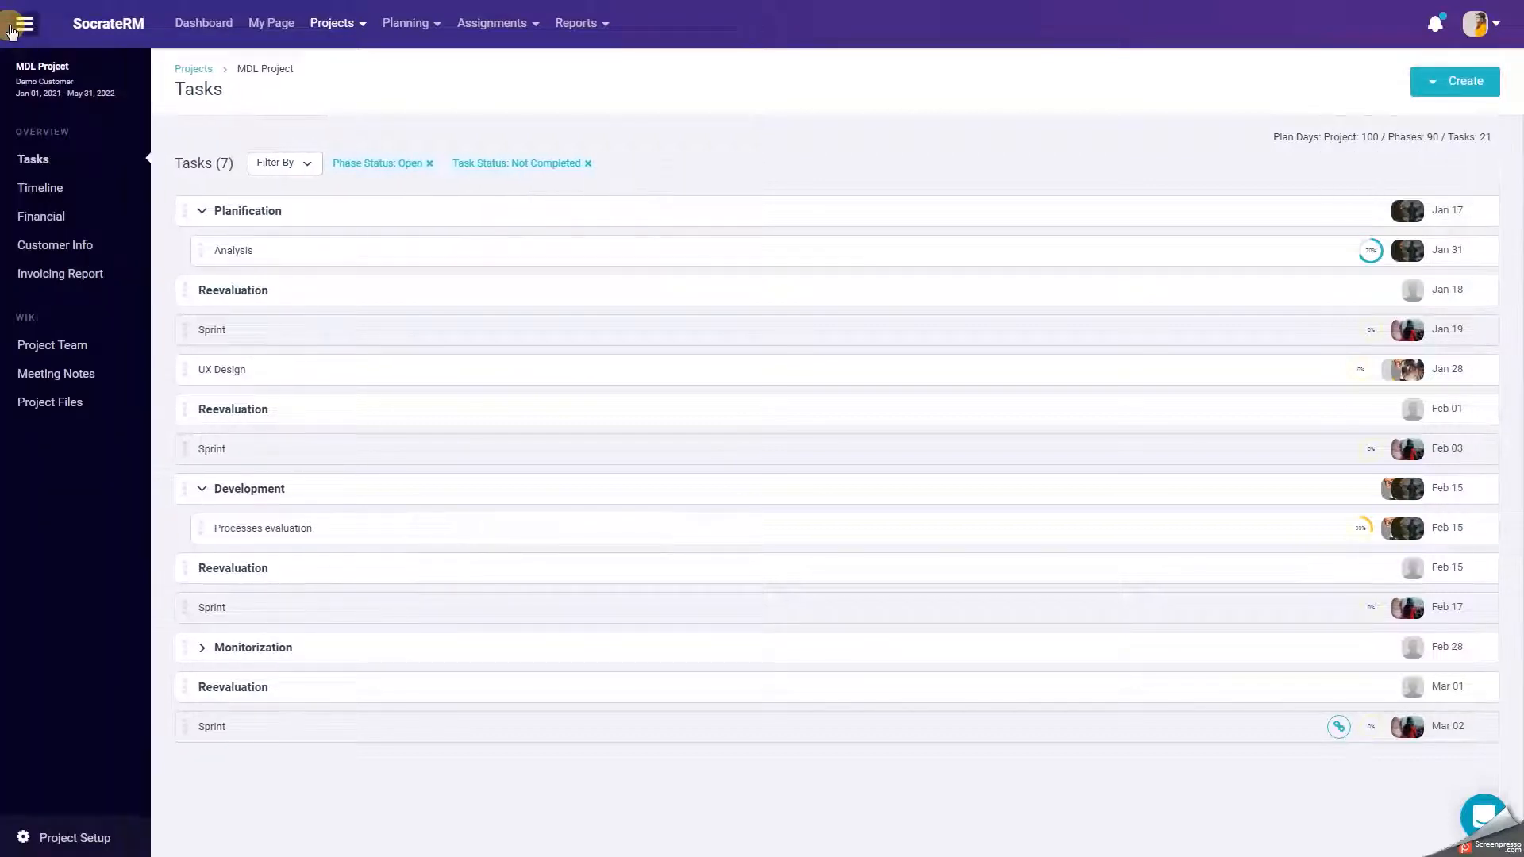
pyautogui.click(49, 836)
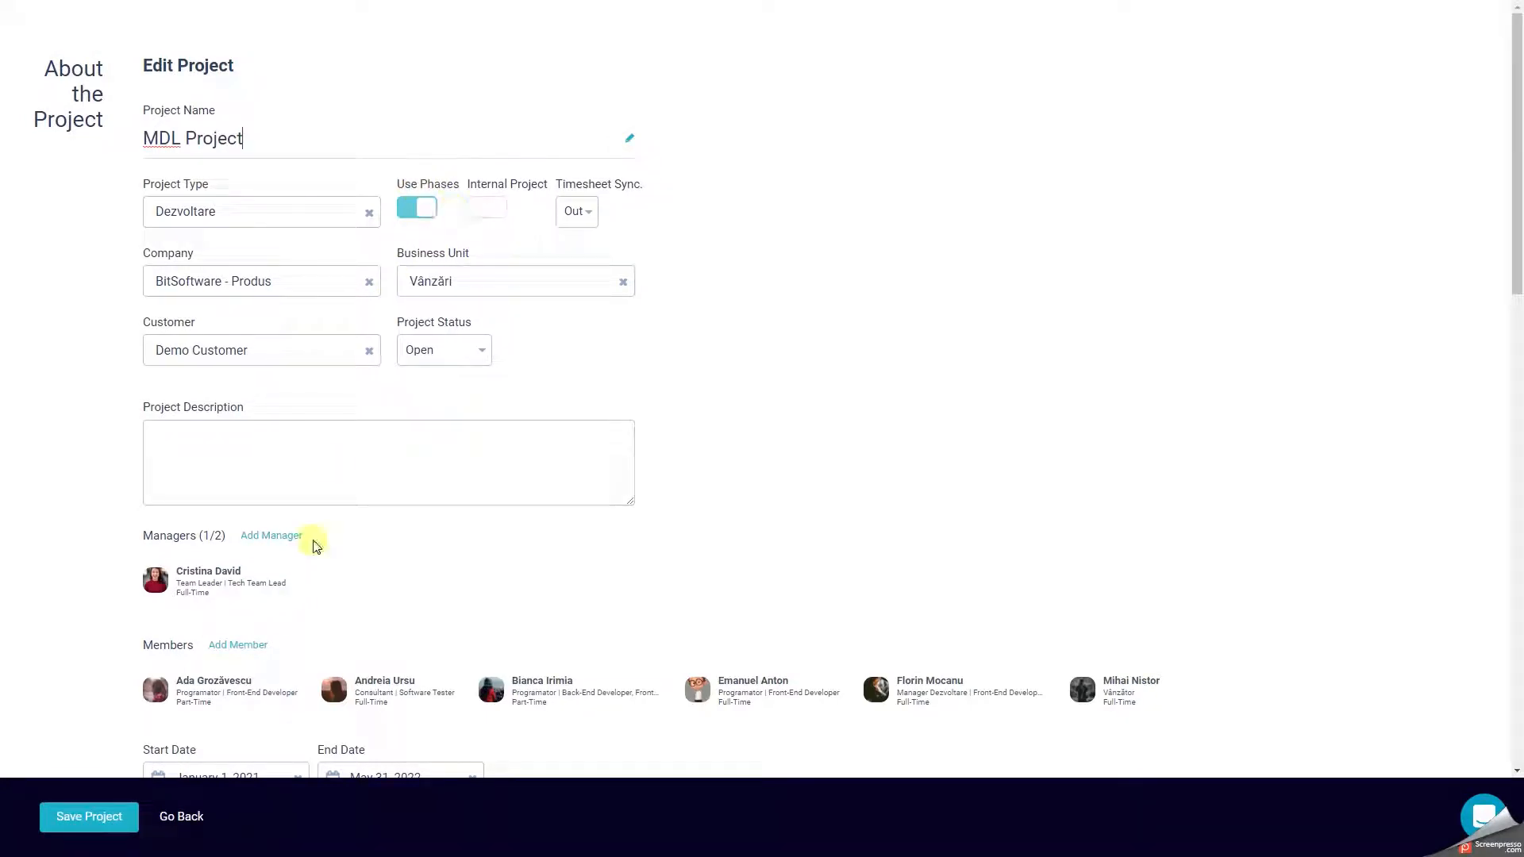
pyautogui.click(200, 817)
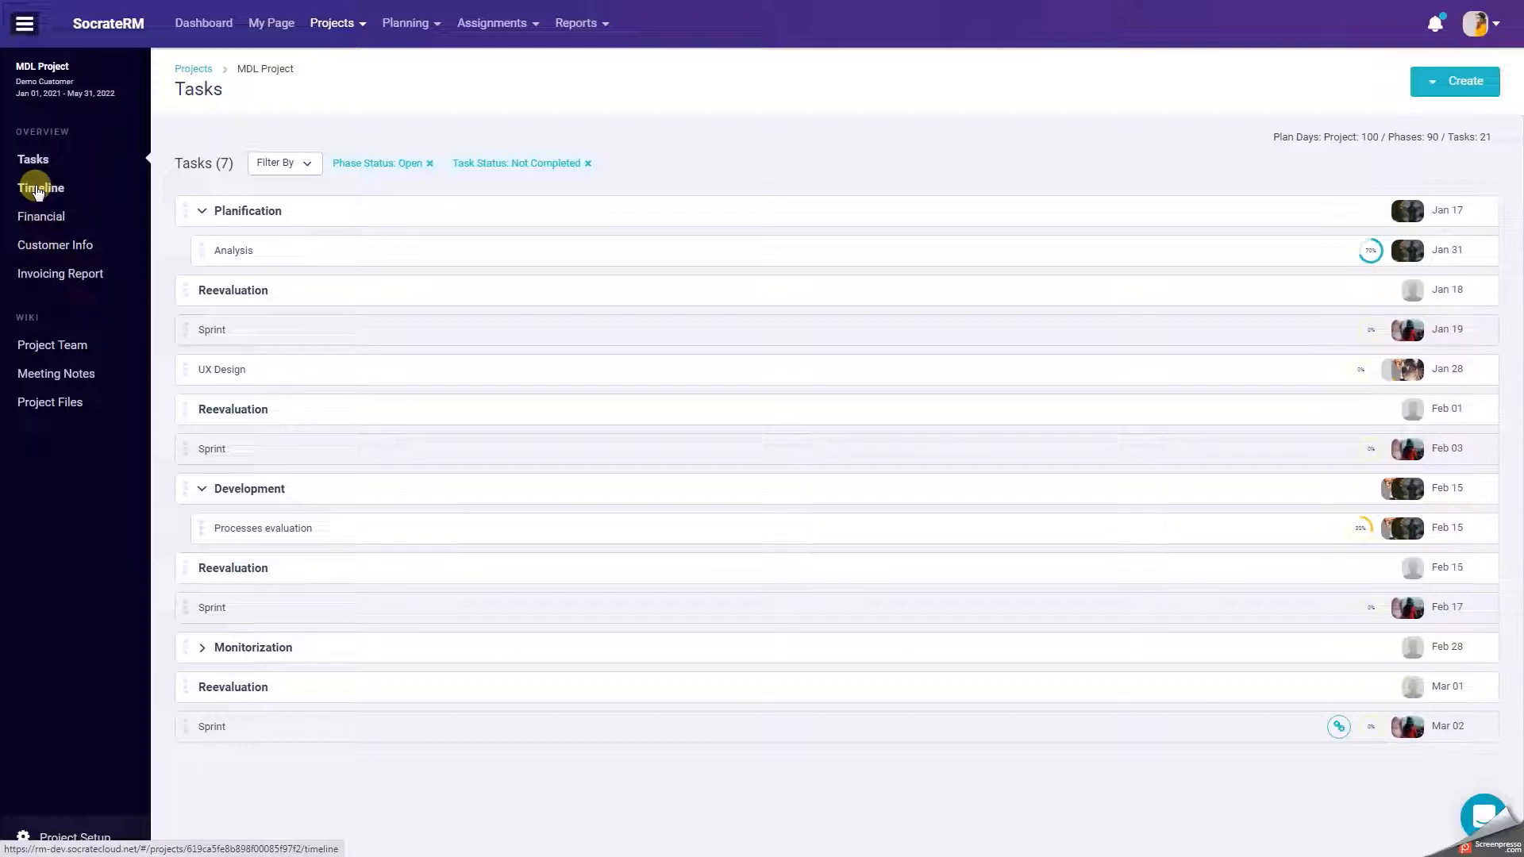
# Create a project phase named Design from January 19, 2022 to January 28, 2022 with 20 plan days.
pyautogui.click(1431, 80)
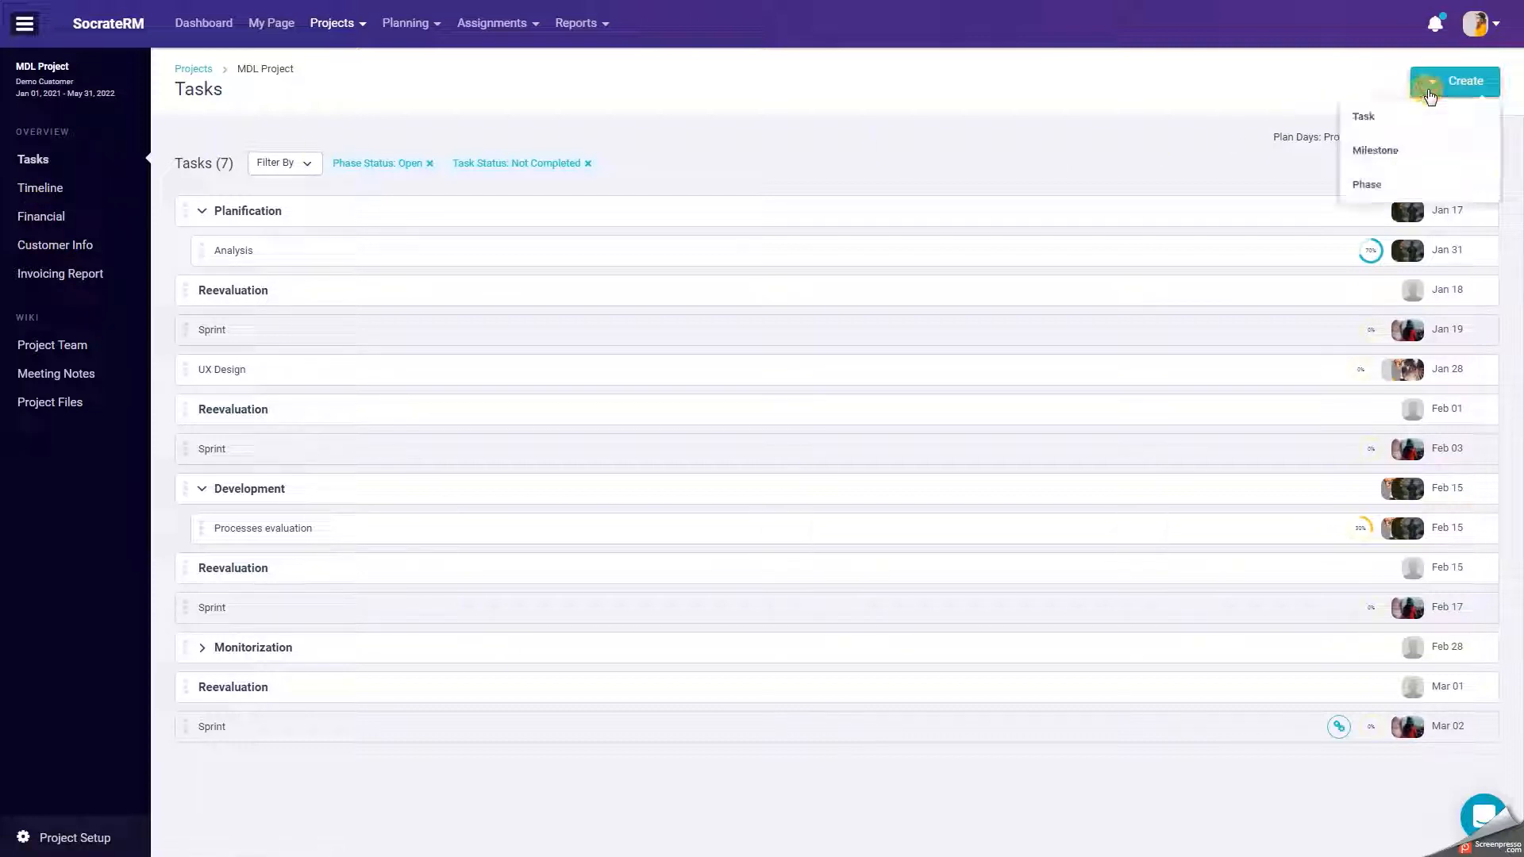
pyautogui.click(1368, 185)
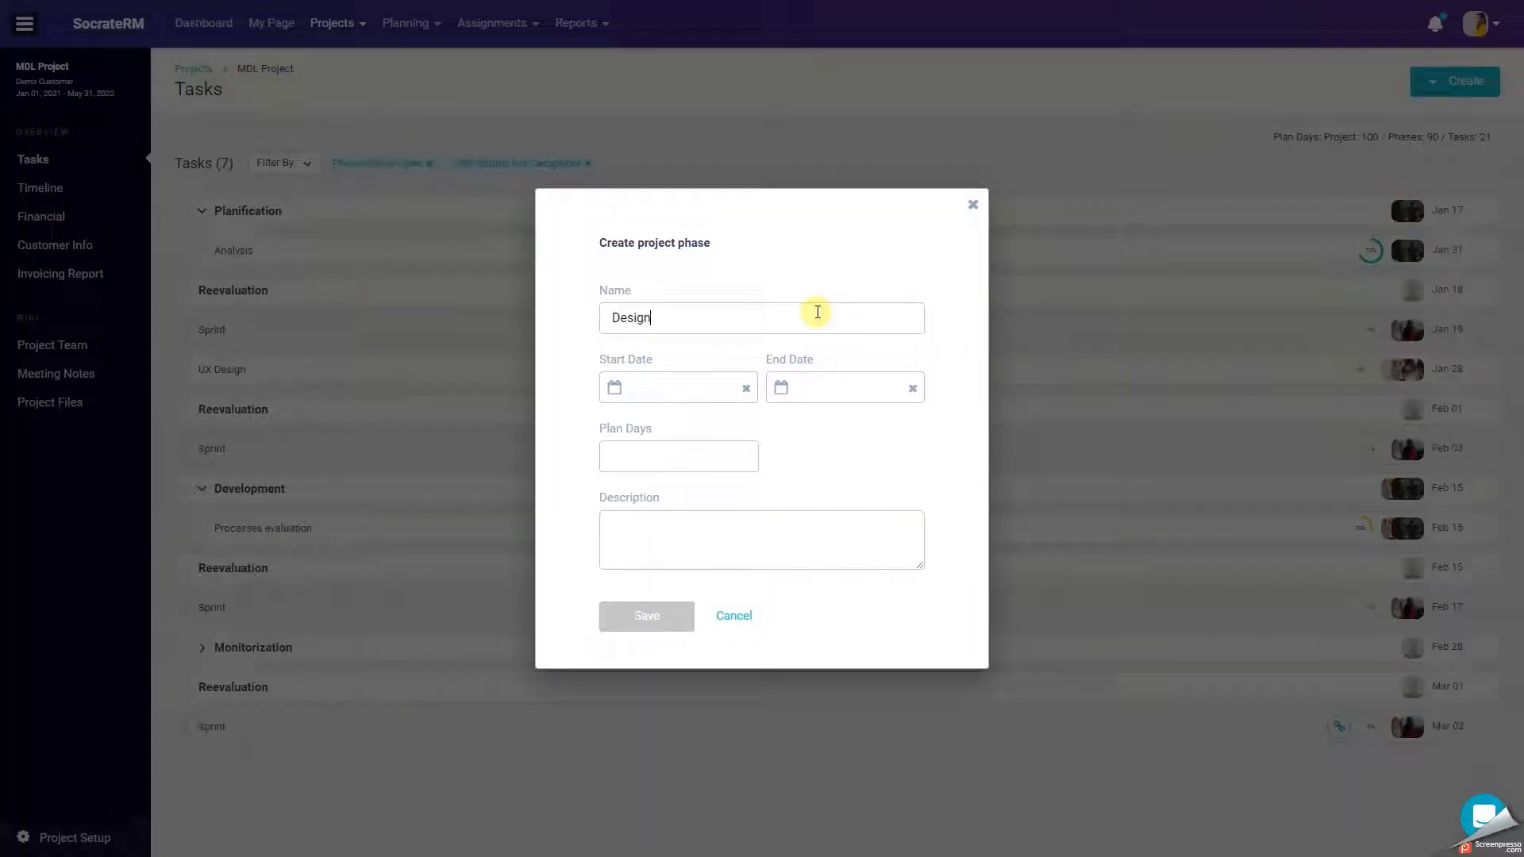
pyautogui.write('Design')
pyautogui.click(709, 387)
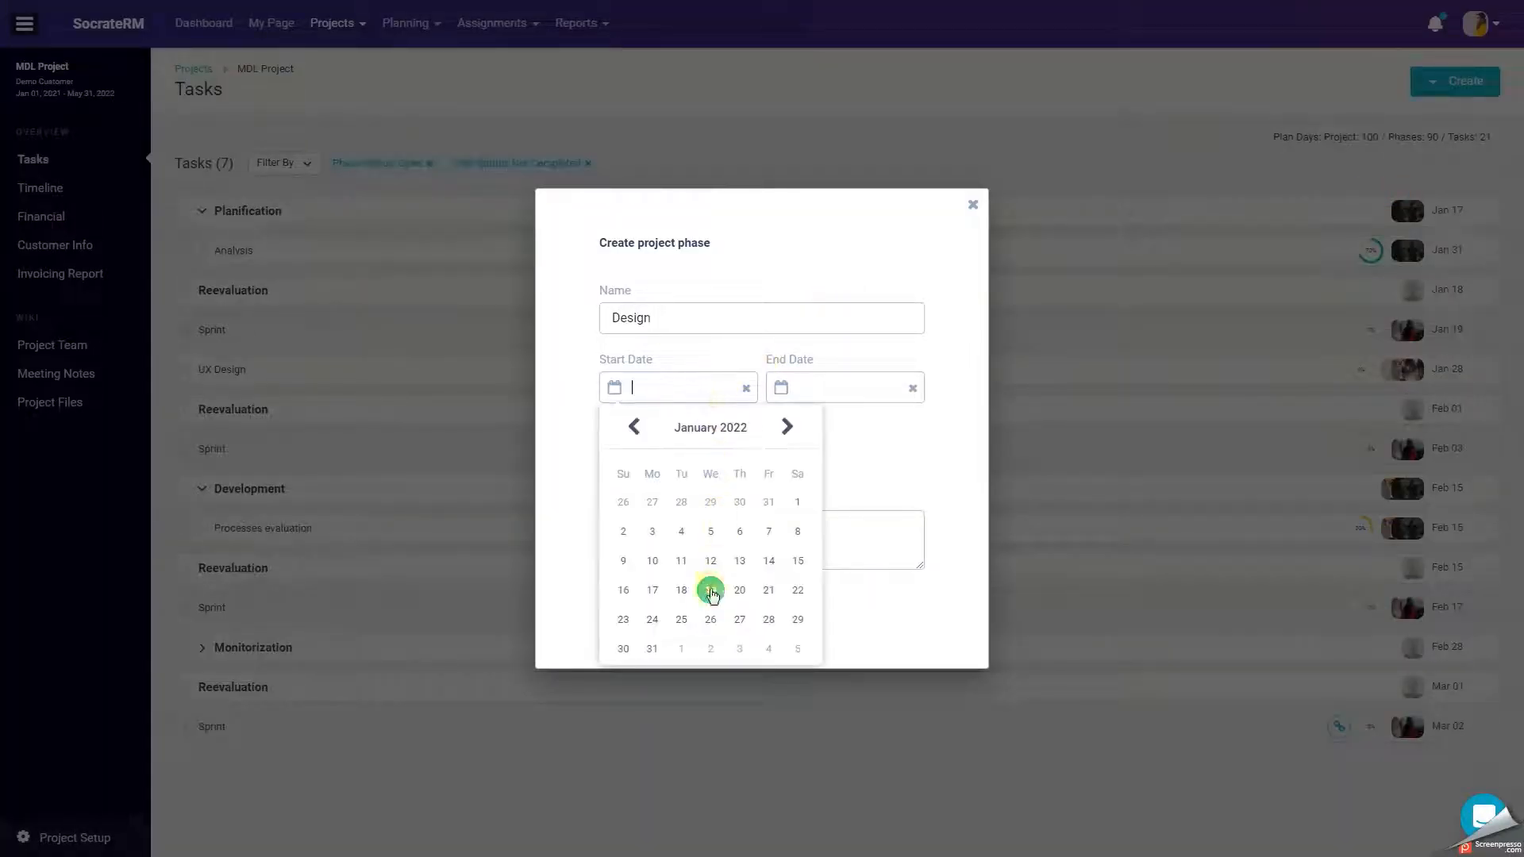
pyautogui.click(711, 592)
pyautogui.click(844, 388)
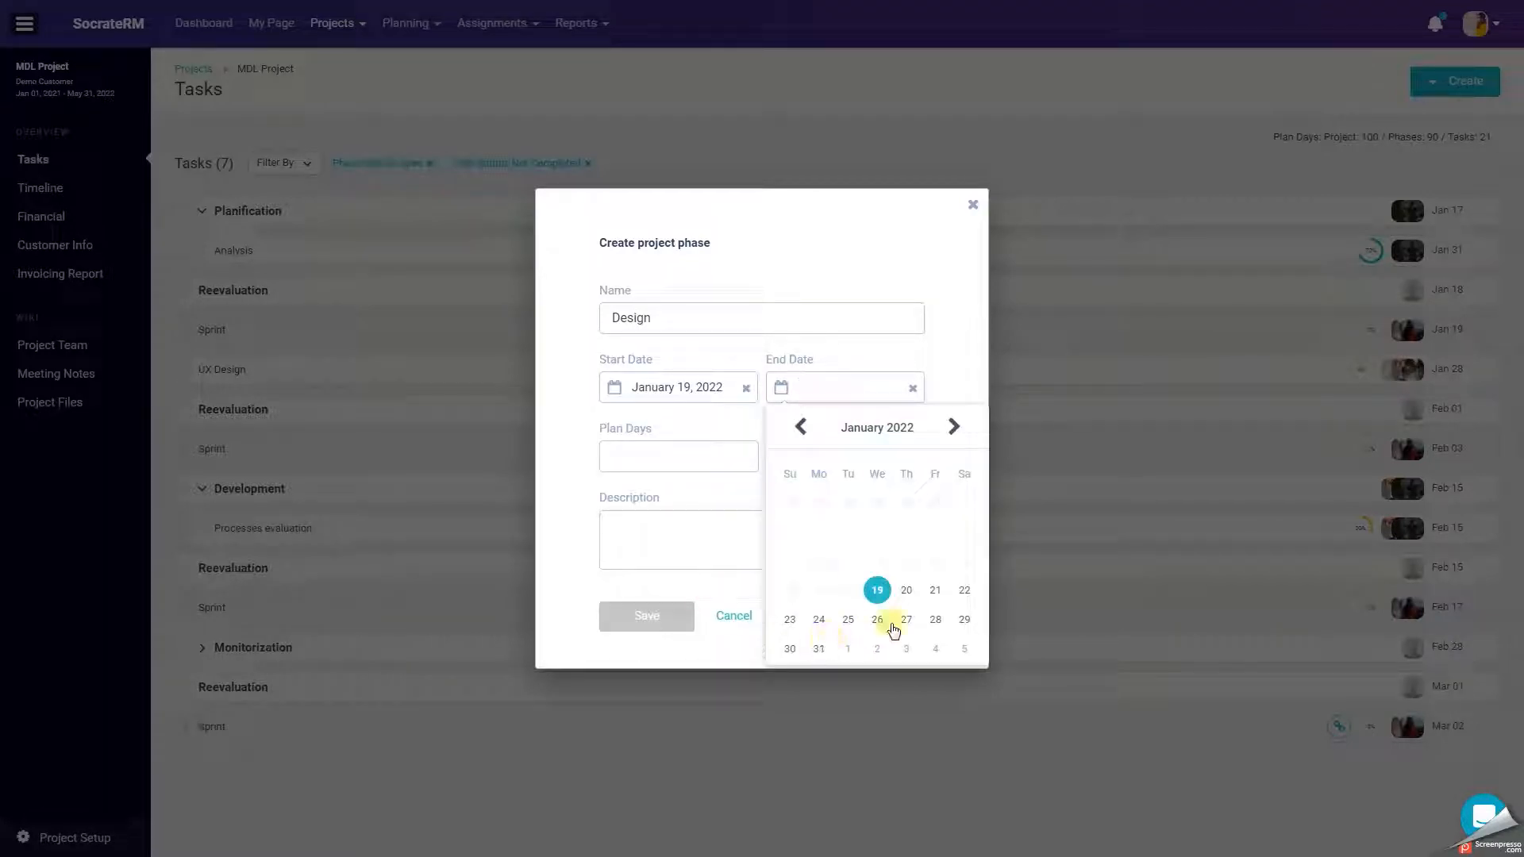
pyautogui.click(936, 619)
pyautogui.click(723, 457)
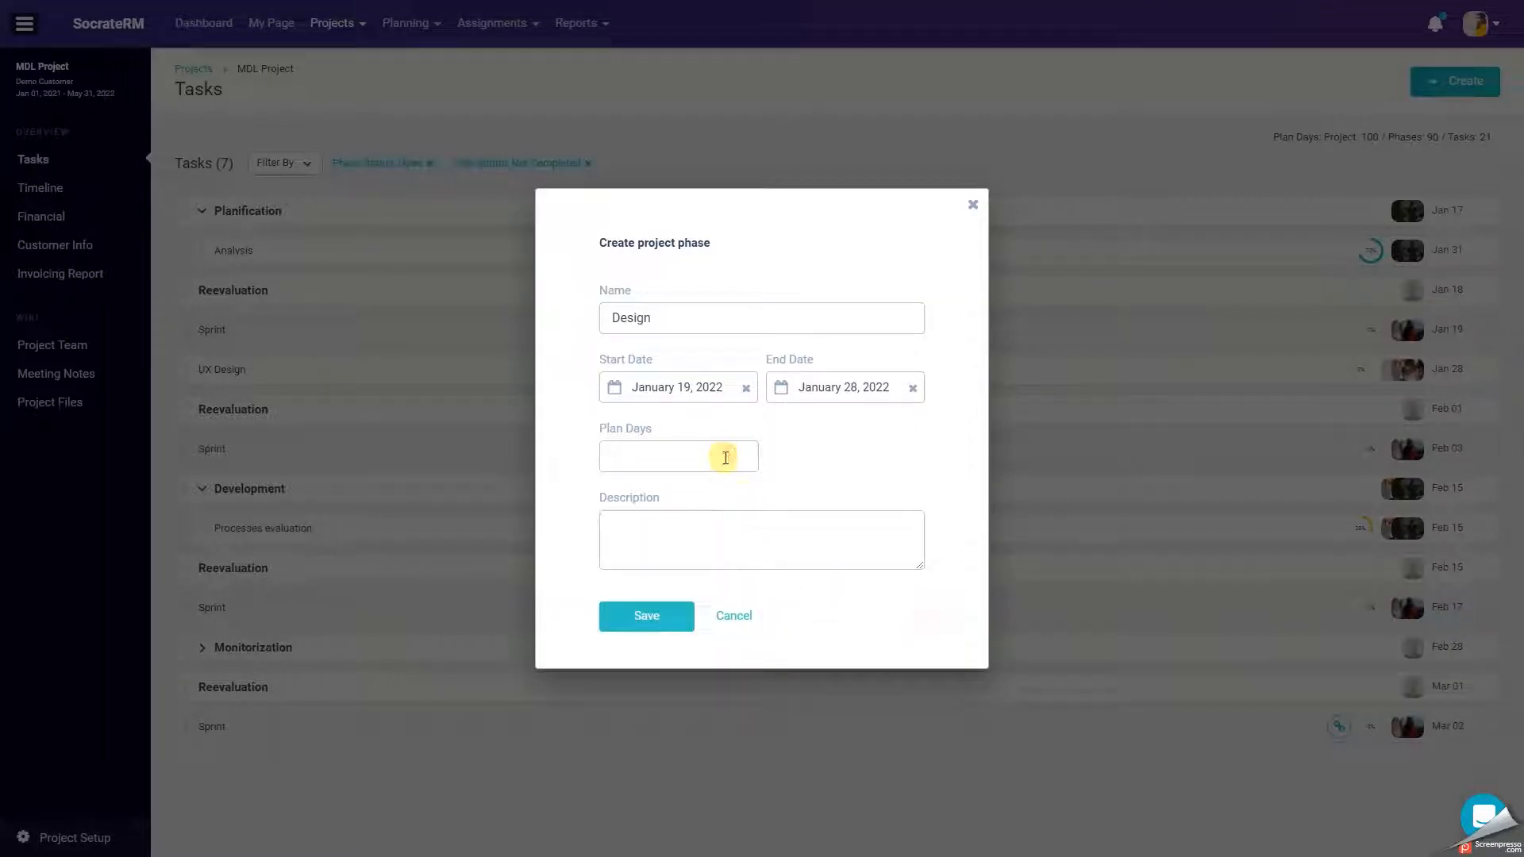
pyautogui.write('20')
pyautogui.click(679, 616)
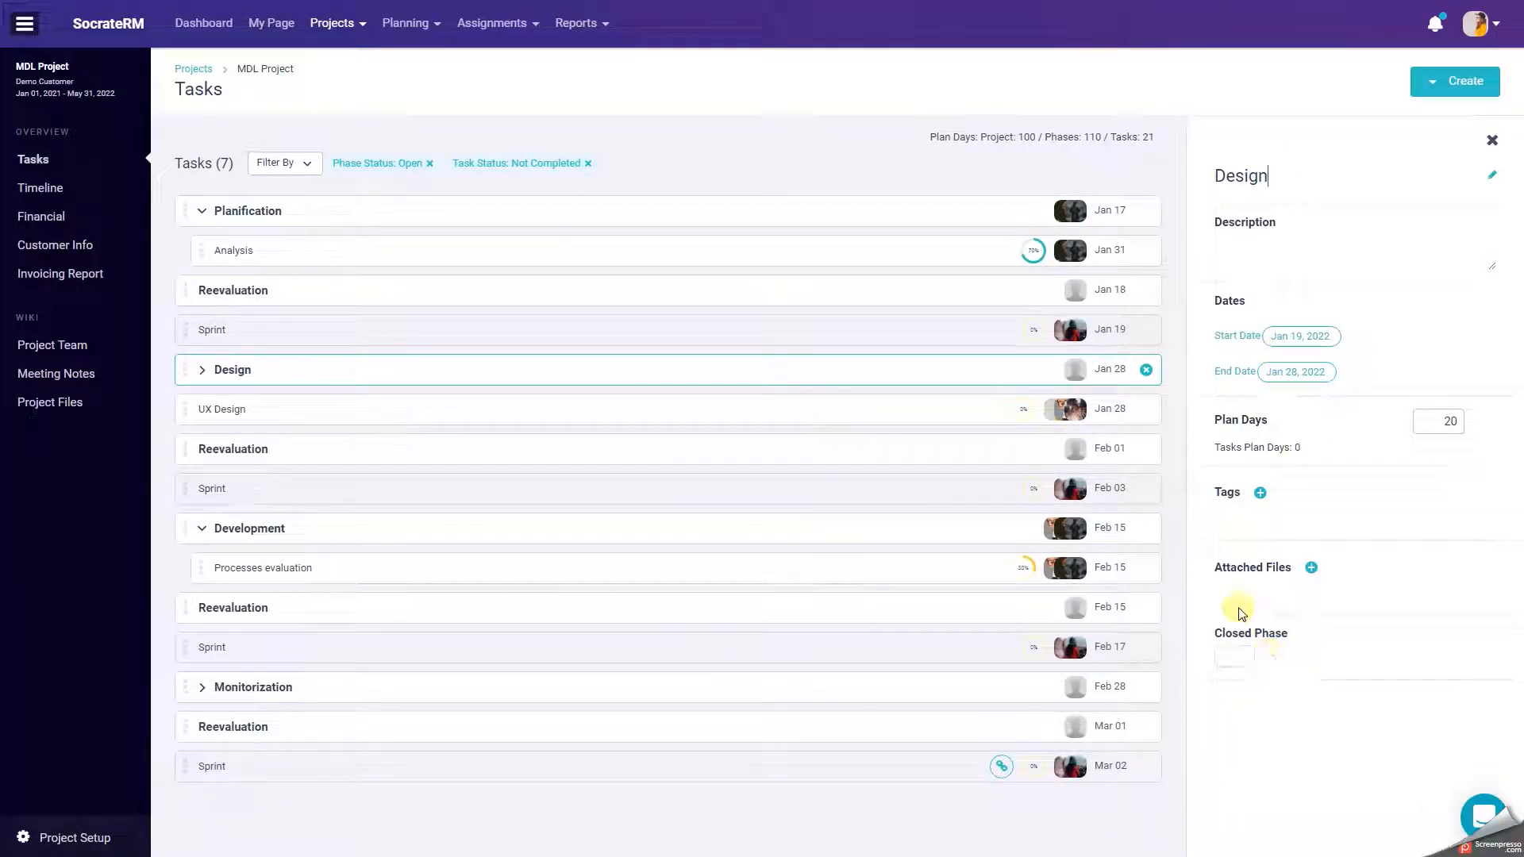
# Assign the UX Design task to the Design phase.
pyautogui.click(870, 414)
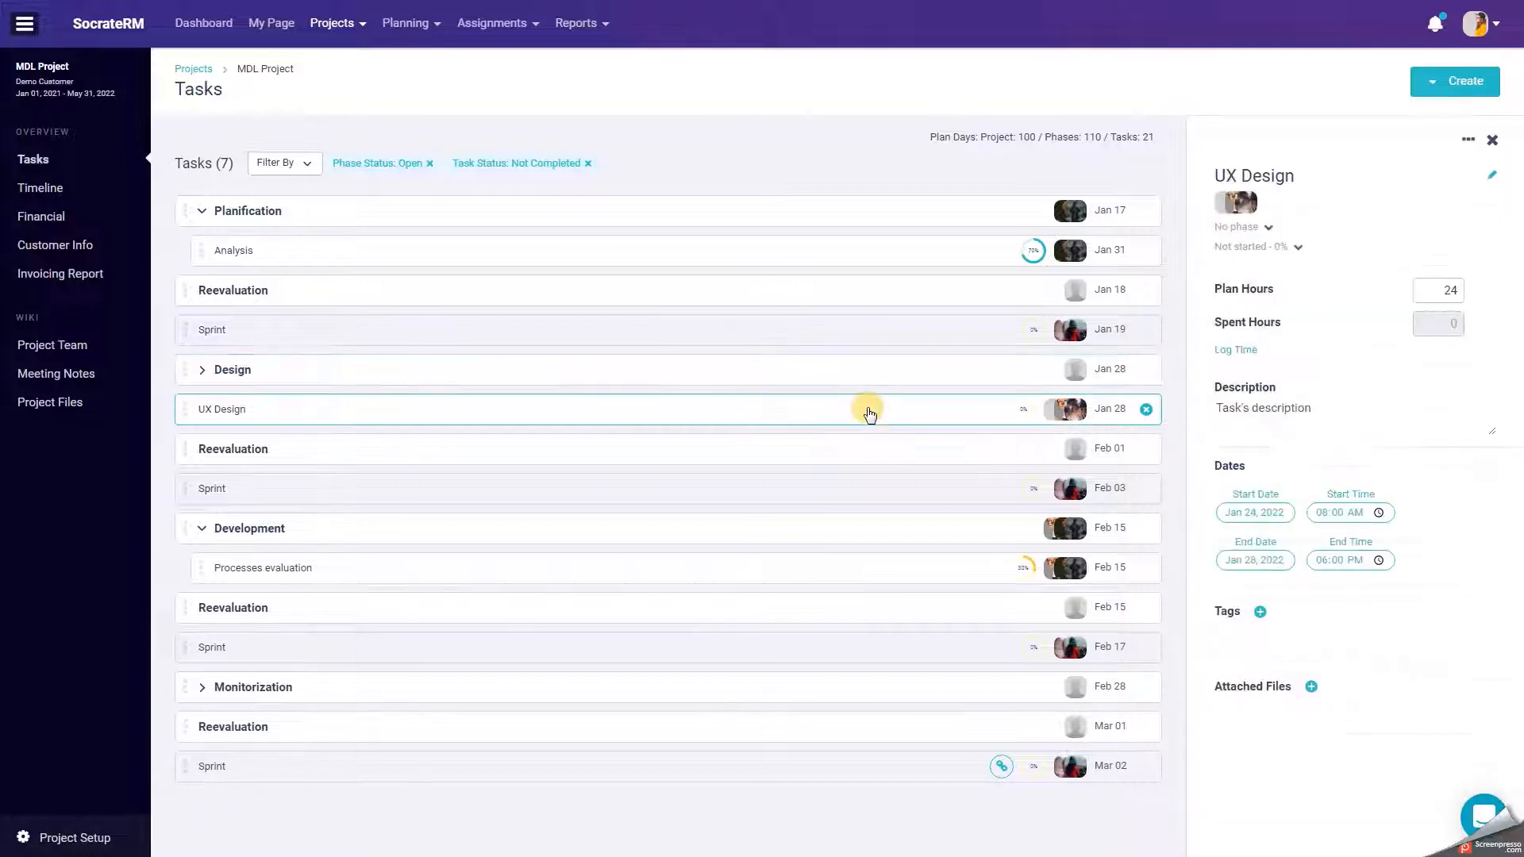
pyautogui.click(1272, 229)
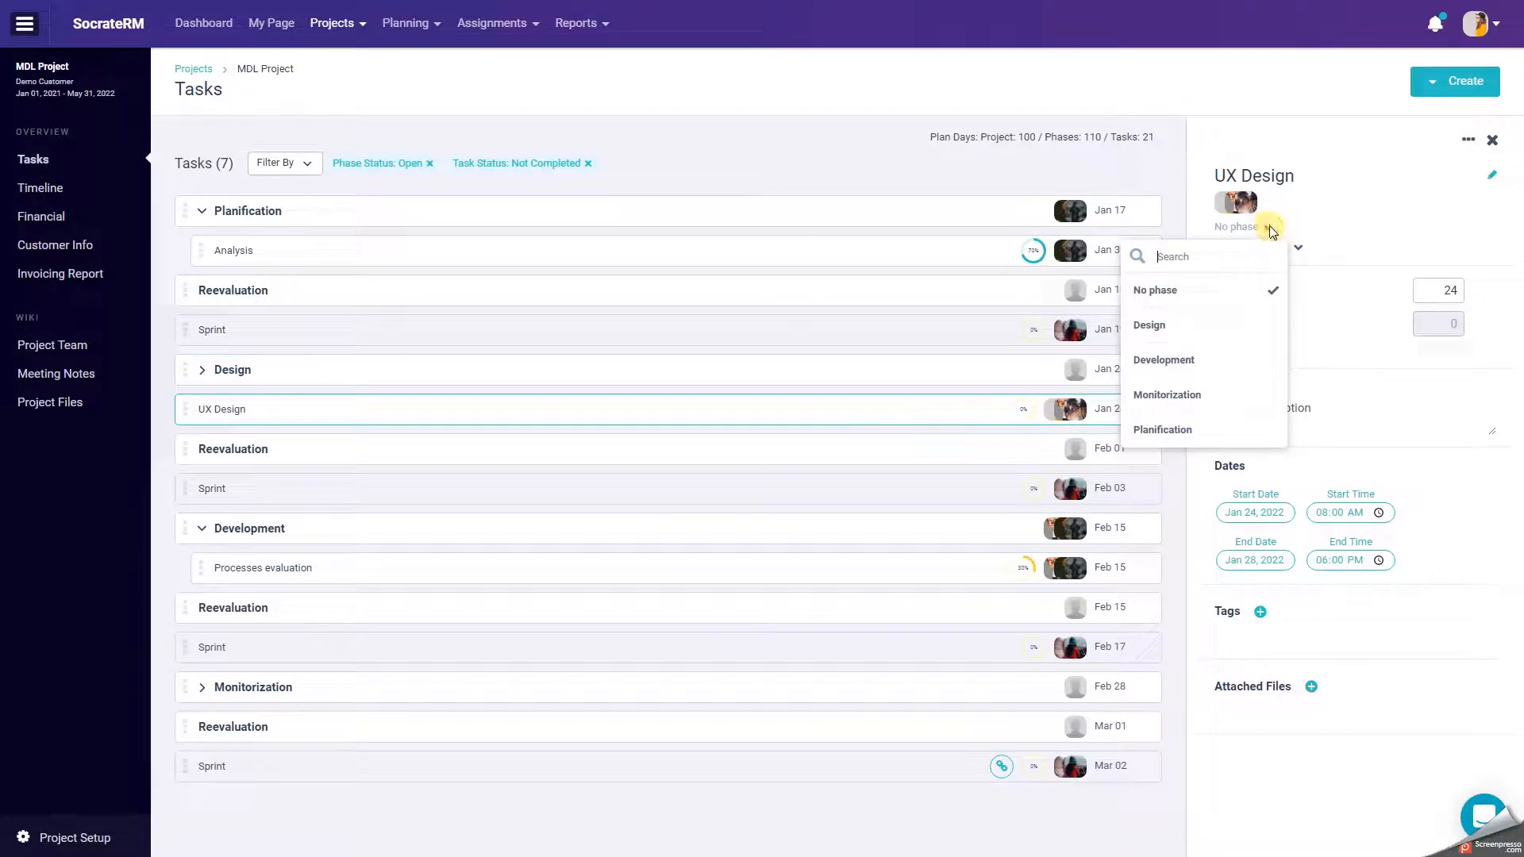
pyautogui.click(1224, 332)
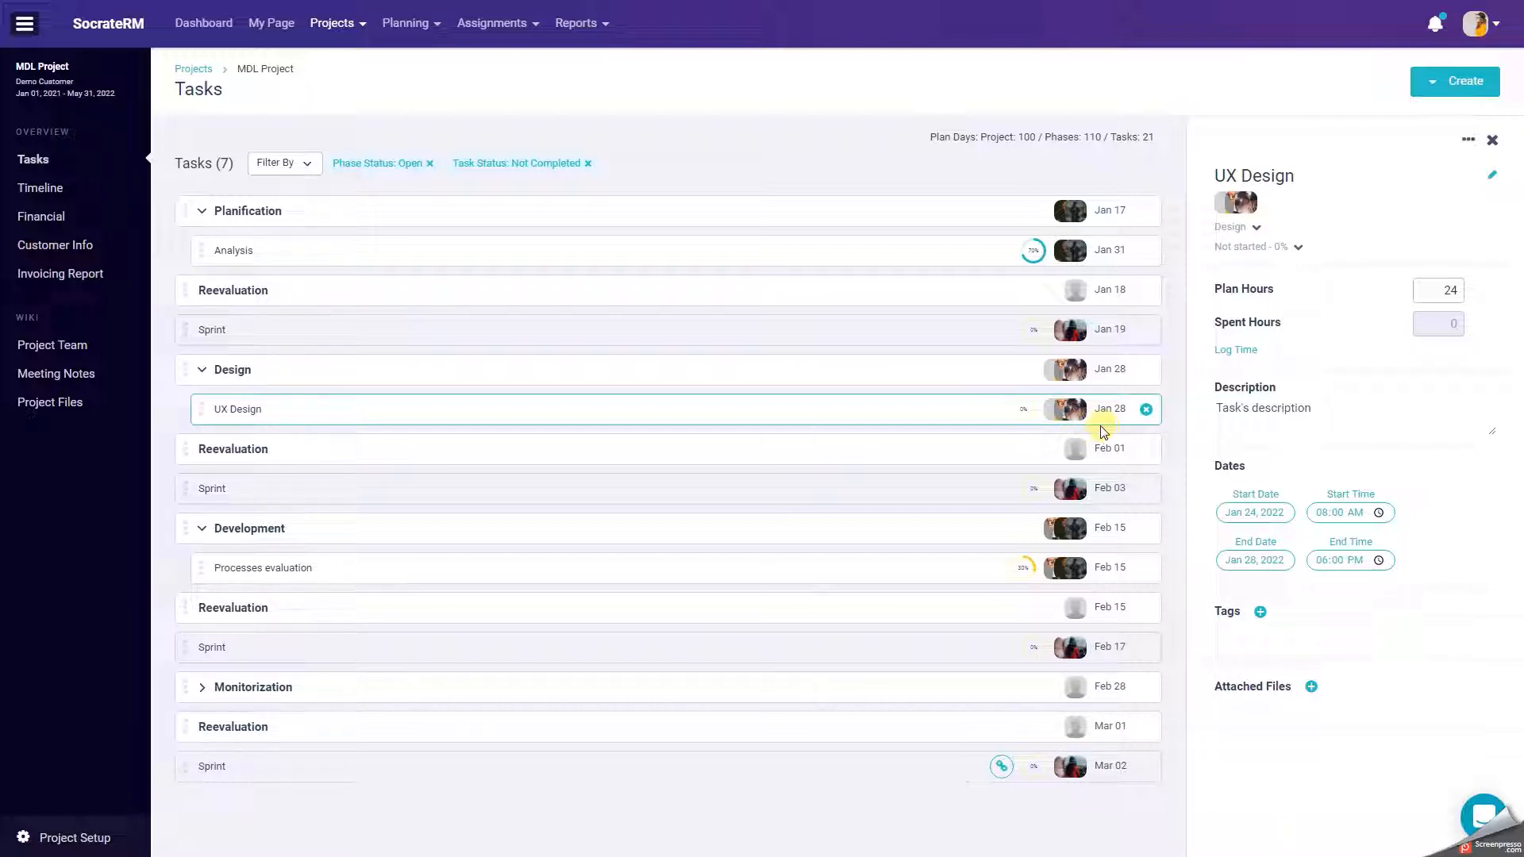
# Add the tag "design" to the Design phase.
pyautogui.click(936, 380)
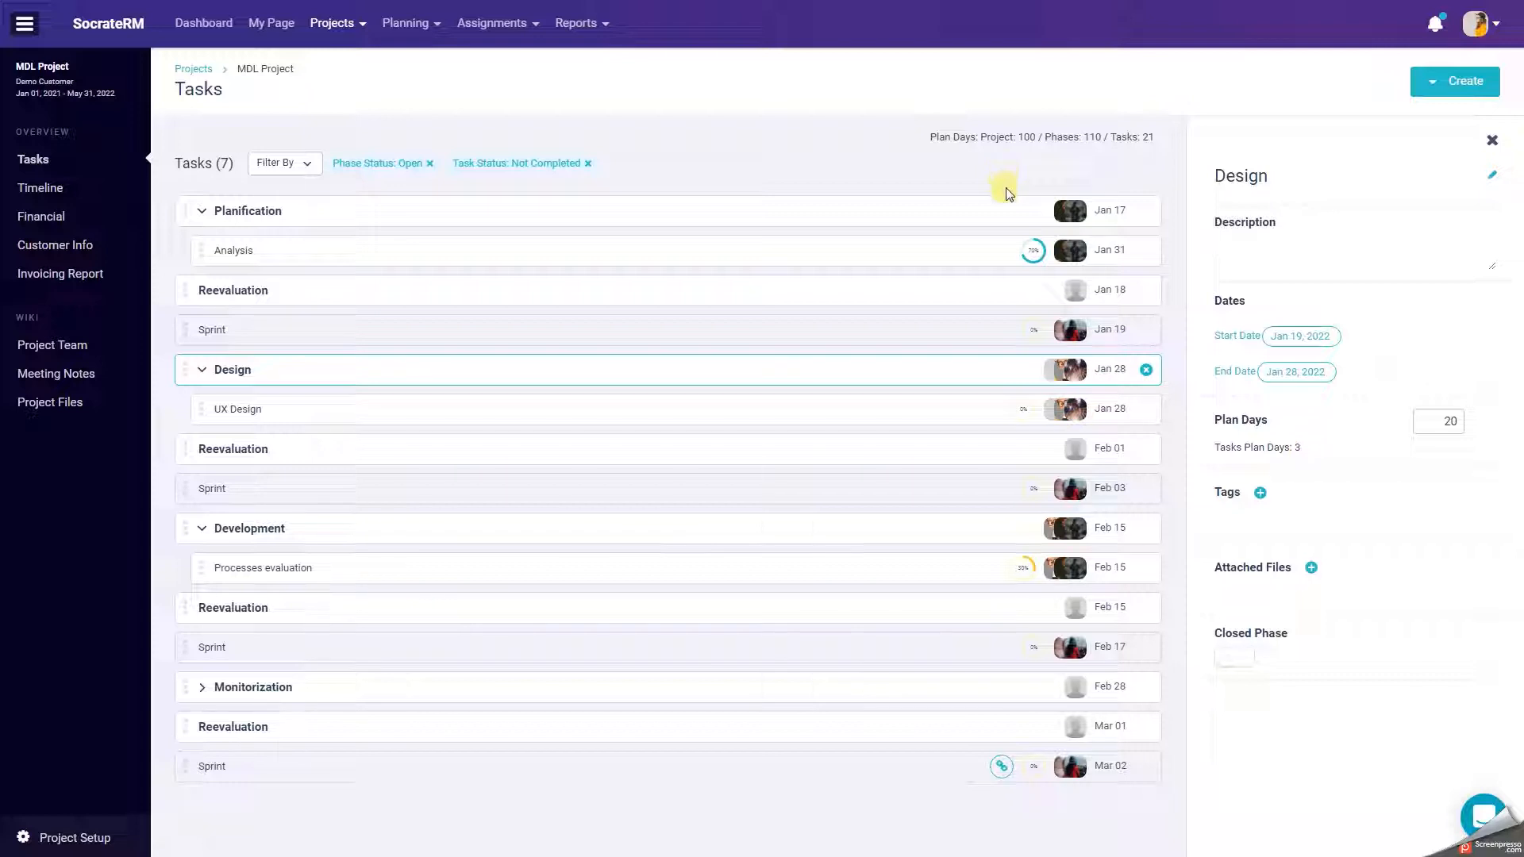
pyautogui.click(1261, 494)
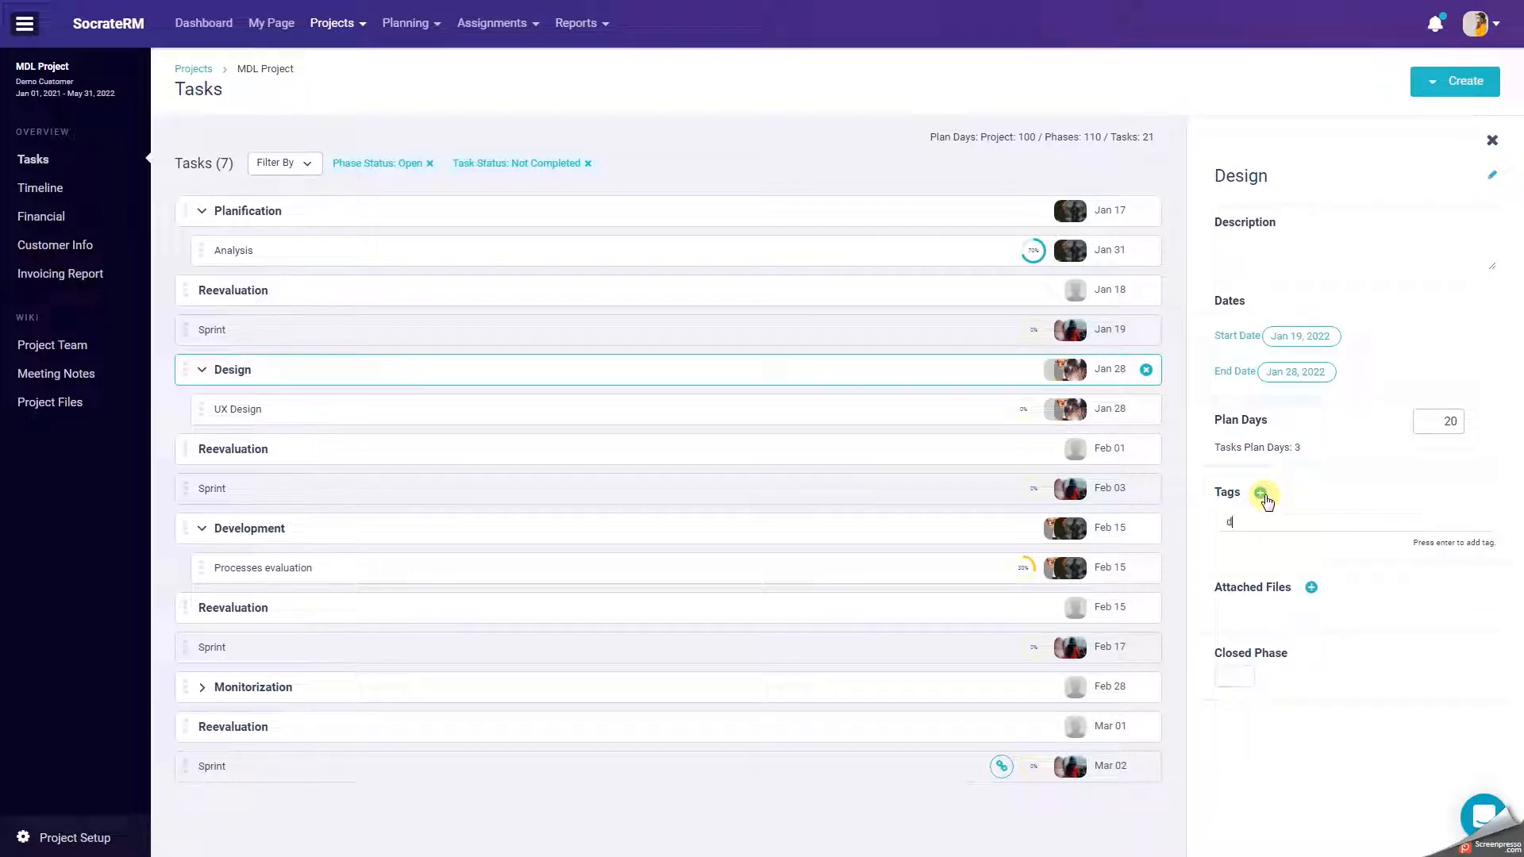
pyautogui.write('design')
pyautogui.press('Return')
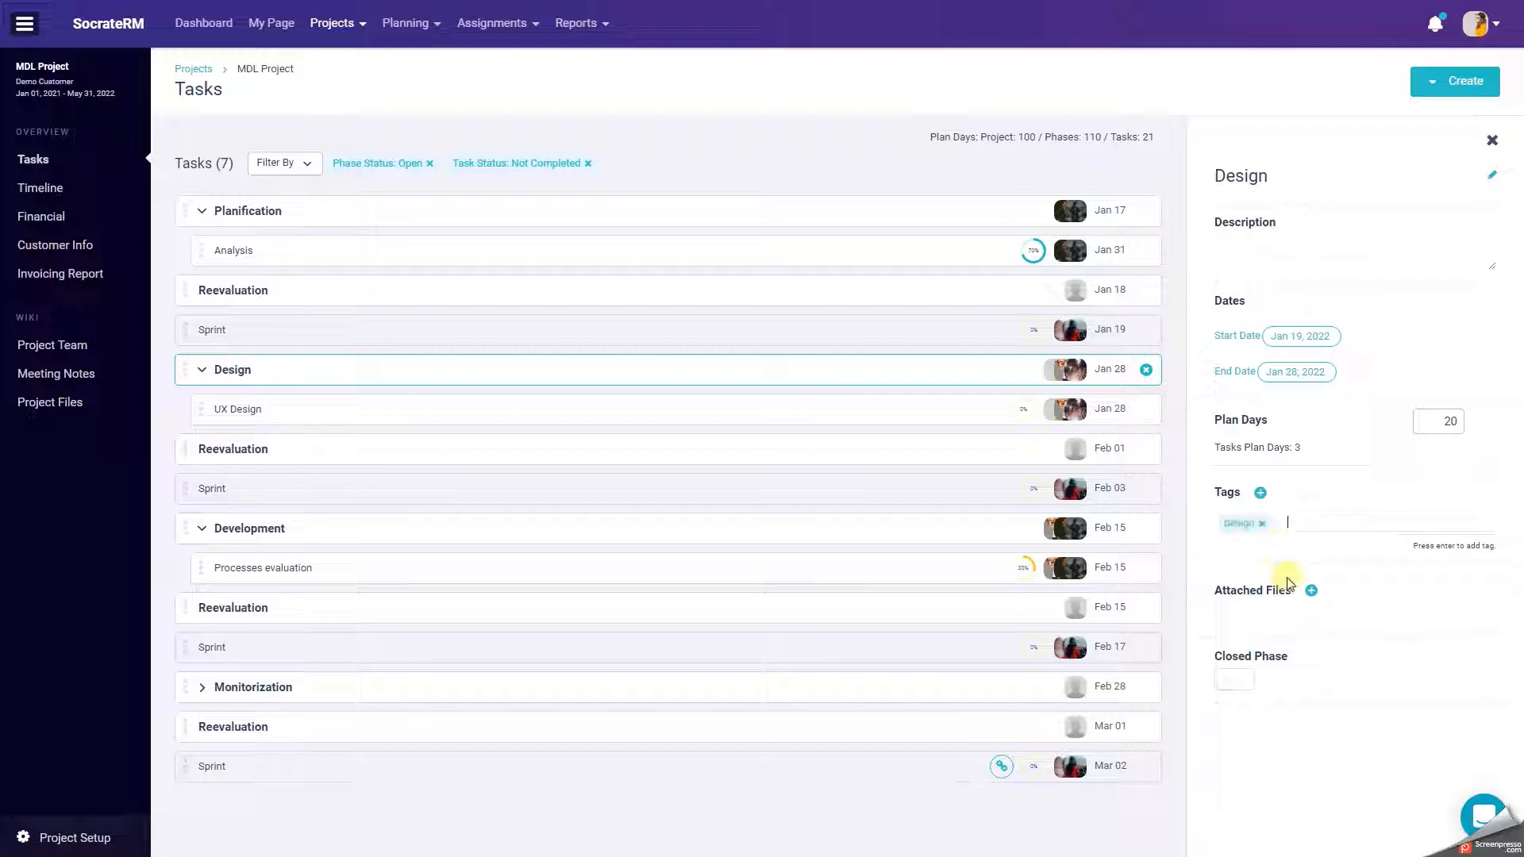
# Open the Design phase's file attachment options, and mark the phase as closed and open again.
pyautogui.click(1311, 590)
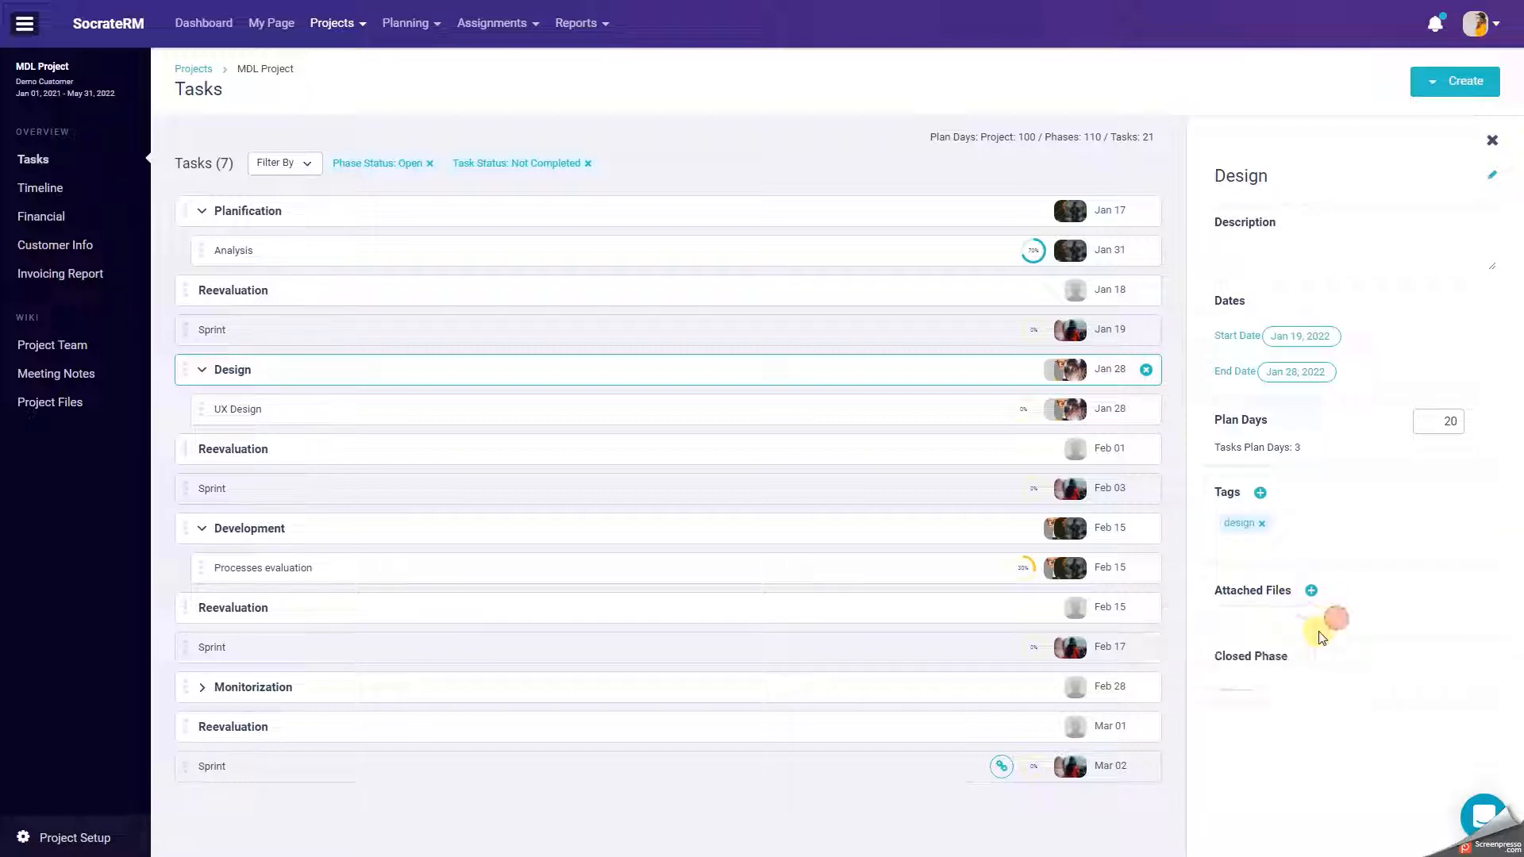
pyautogui.click(1249, 680)
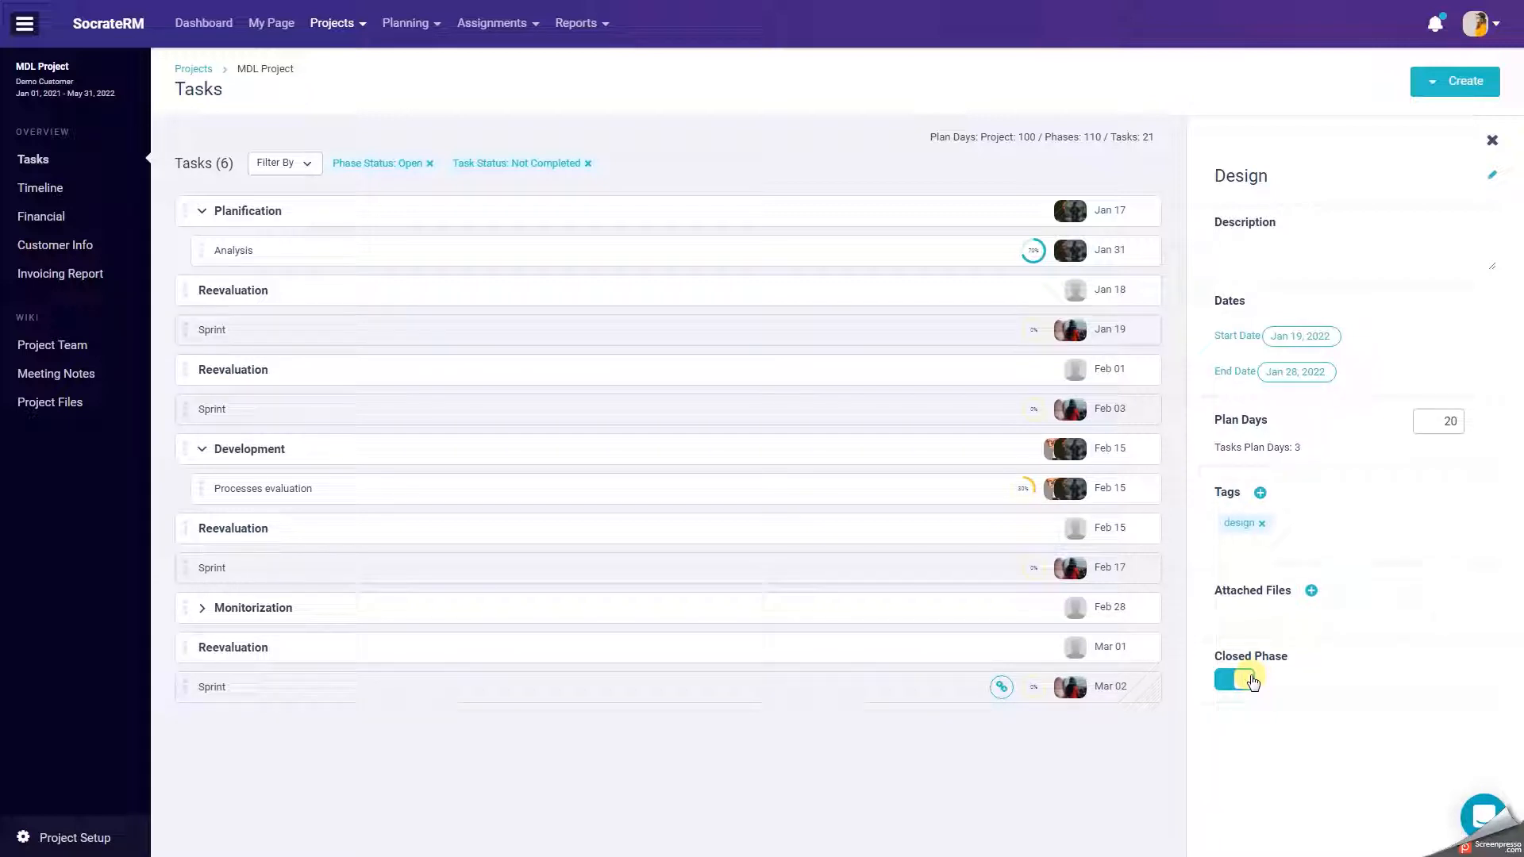
pyautogui.click(1253, 682)
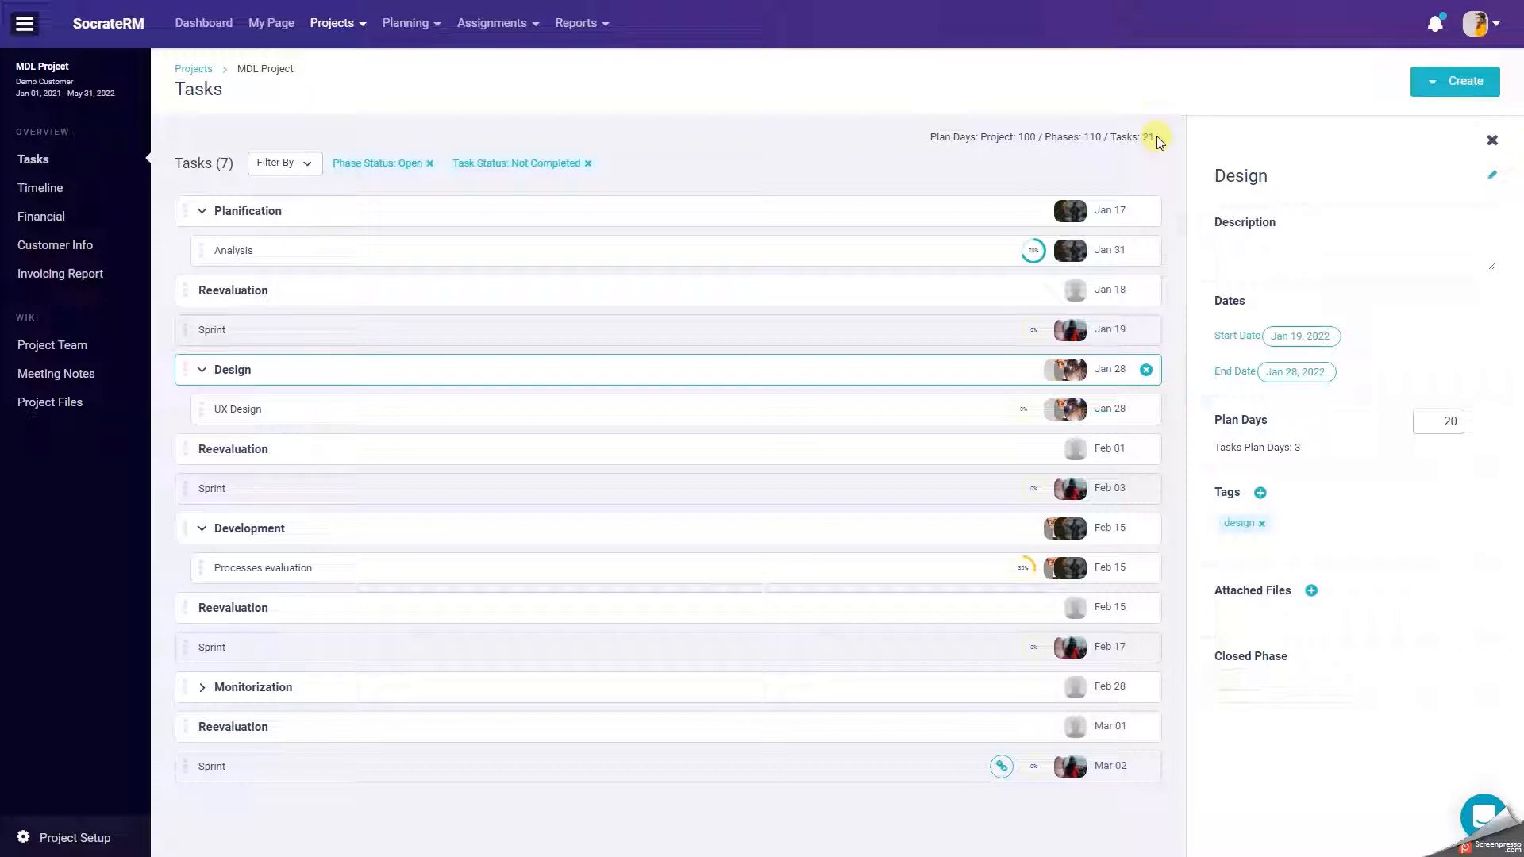
# Start a project milestone named "Stage 1 - final" with January 31, 2022 as both start and end date.
pyautogui.click(1460, 82)
pyautogui.click(1446, 151)
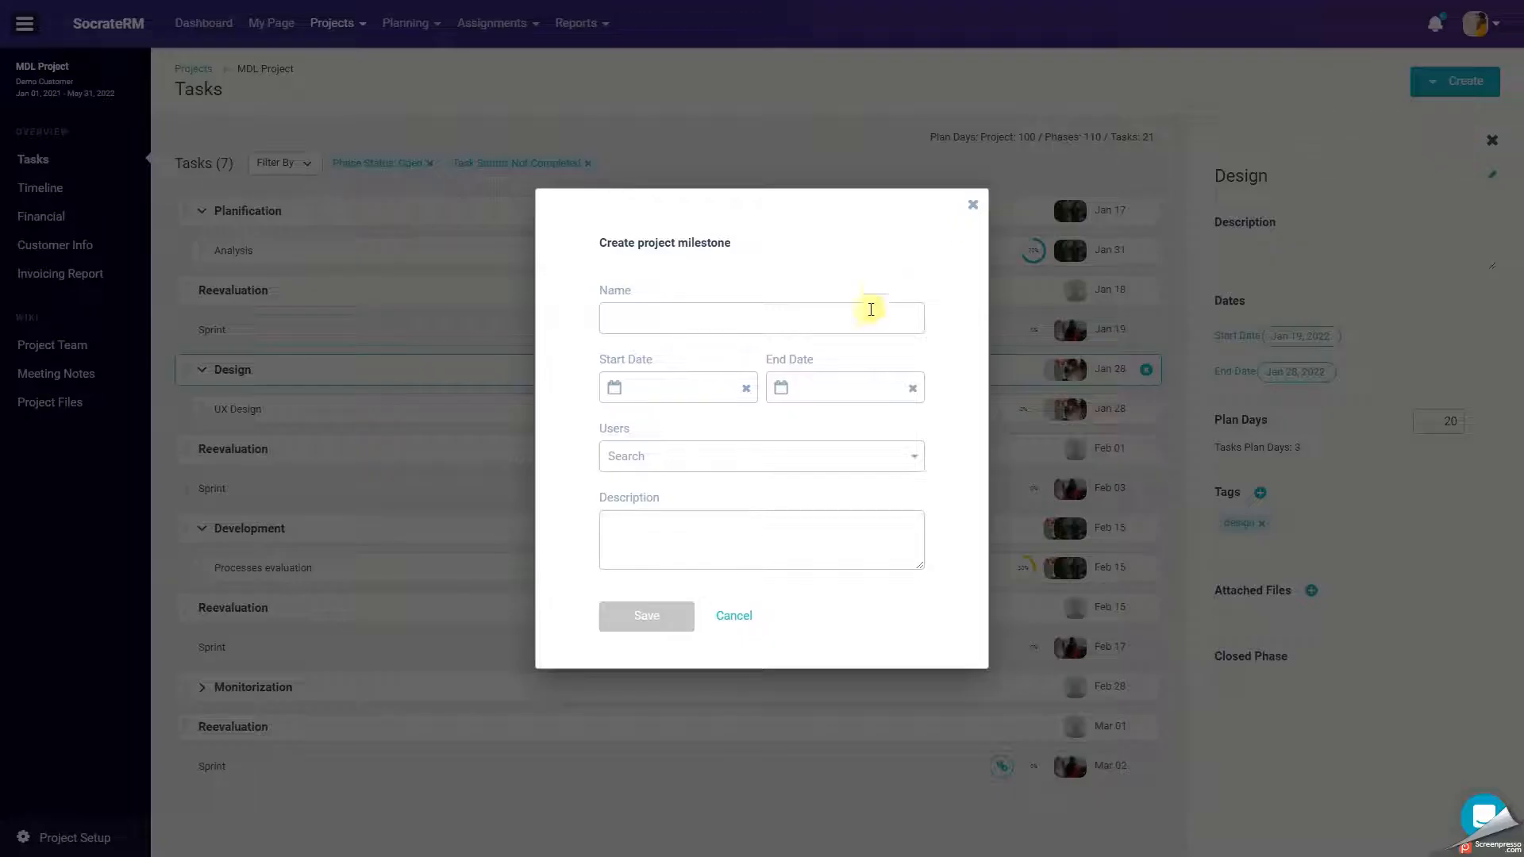
pyautogui.click(870, 316)
pyautogui.write('Stage 1 - final')
pyautogui.click(713, 389)
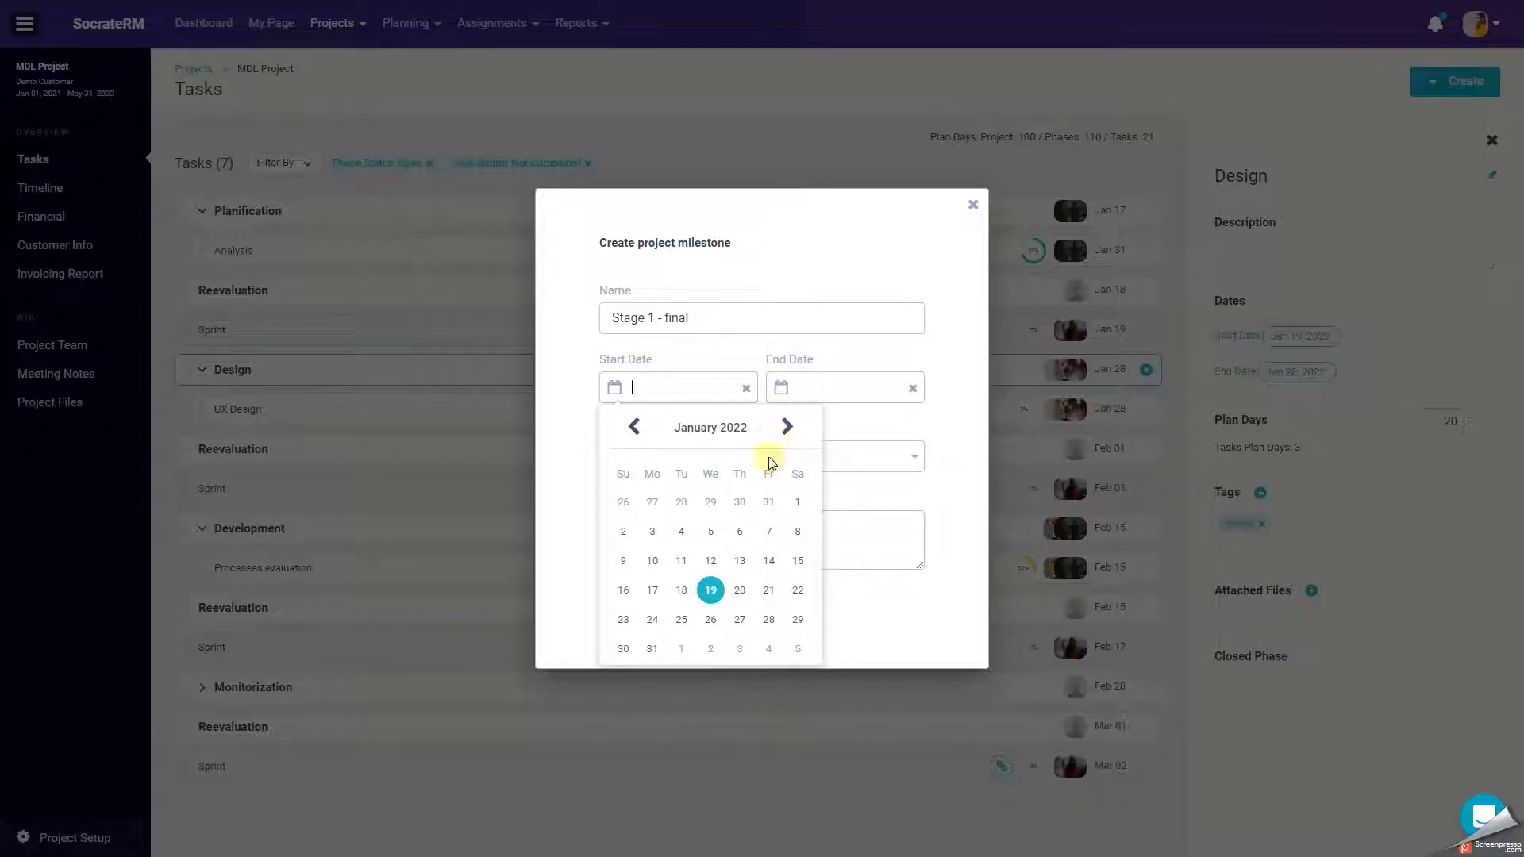
pyautogui.click(653, 651)
pyautogui.click(840, 391)
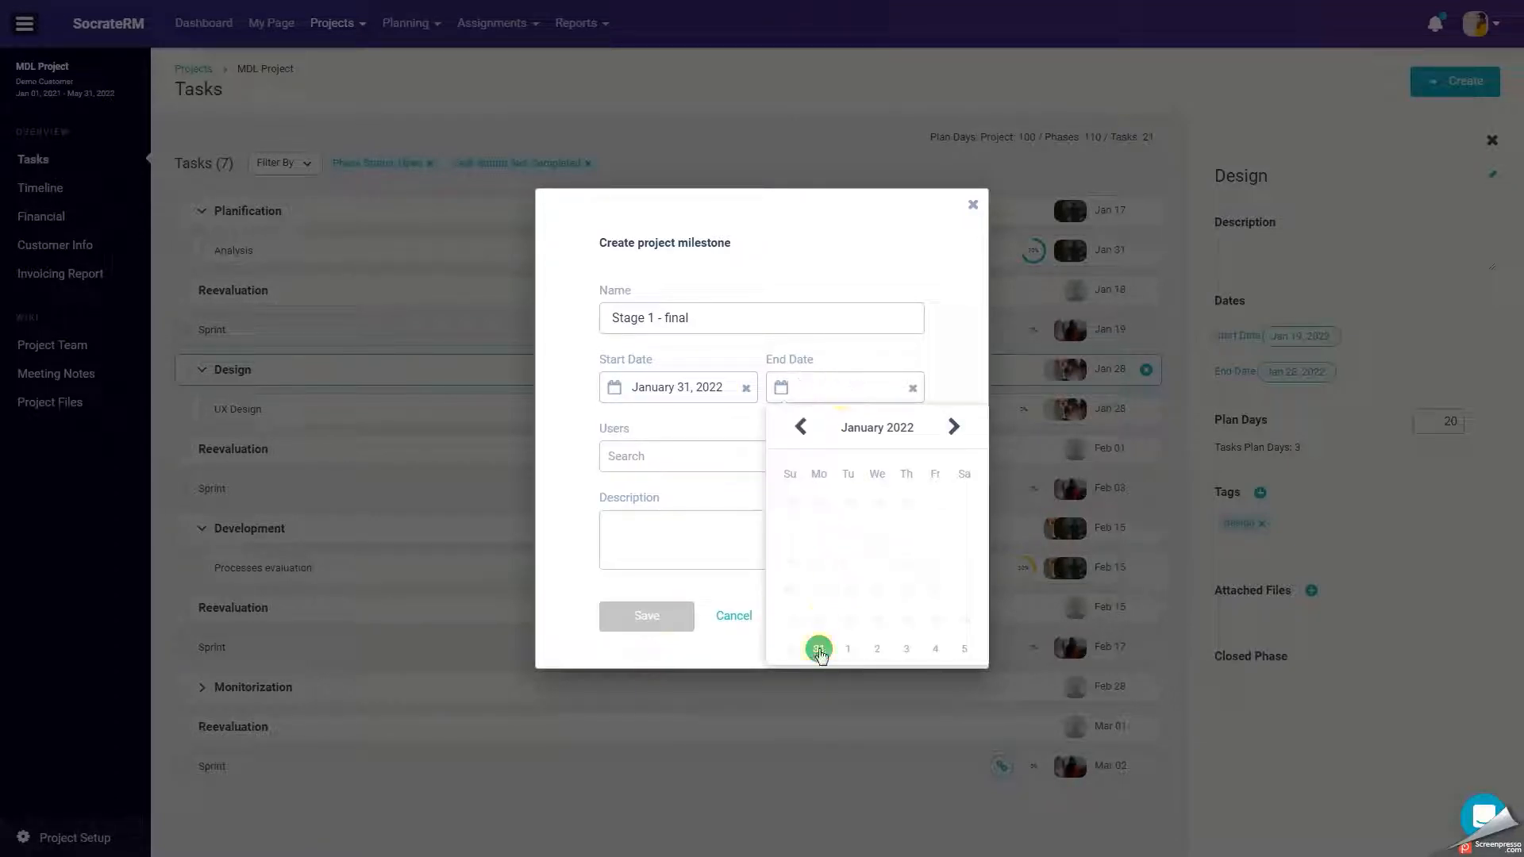
pyautogui.click(818, 649)
# Assign the part-time back-end programmer and the team leader to the milestone and save it.
pyautogui.click(708, 455)
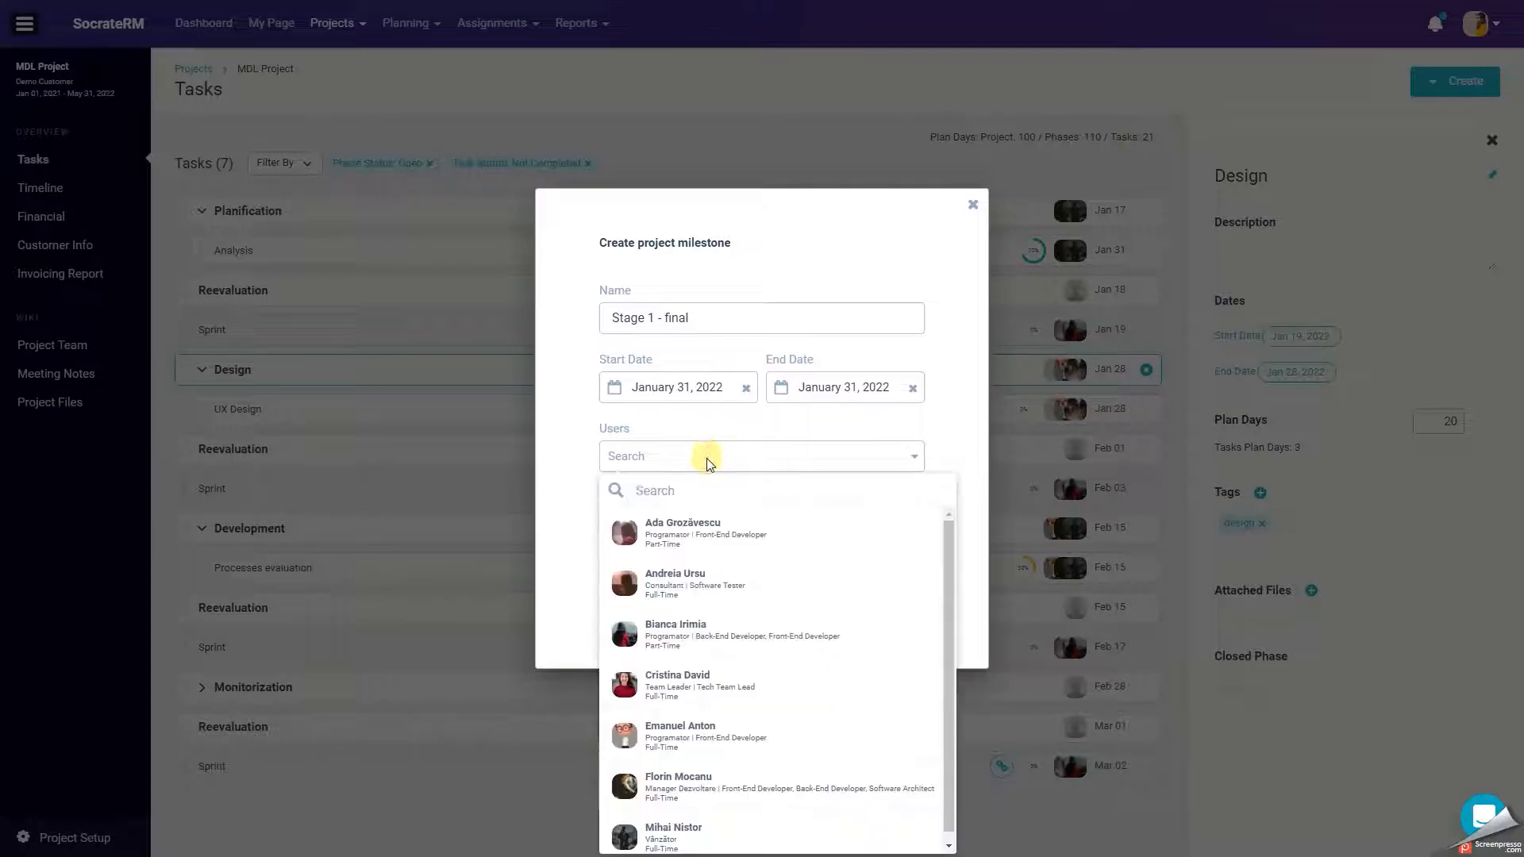
pyautogui.click(723, 635)
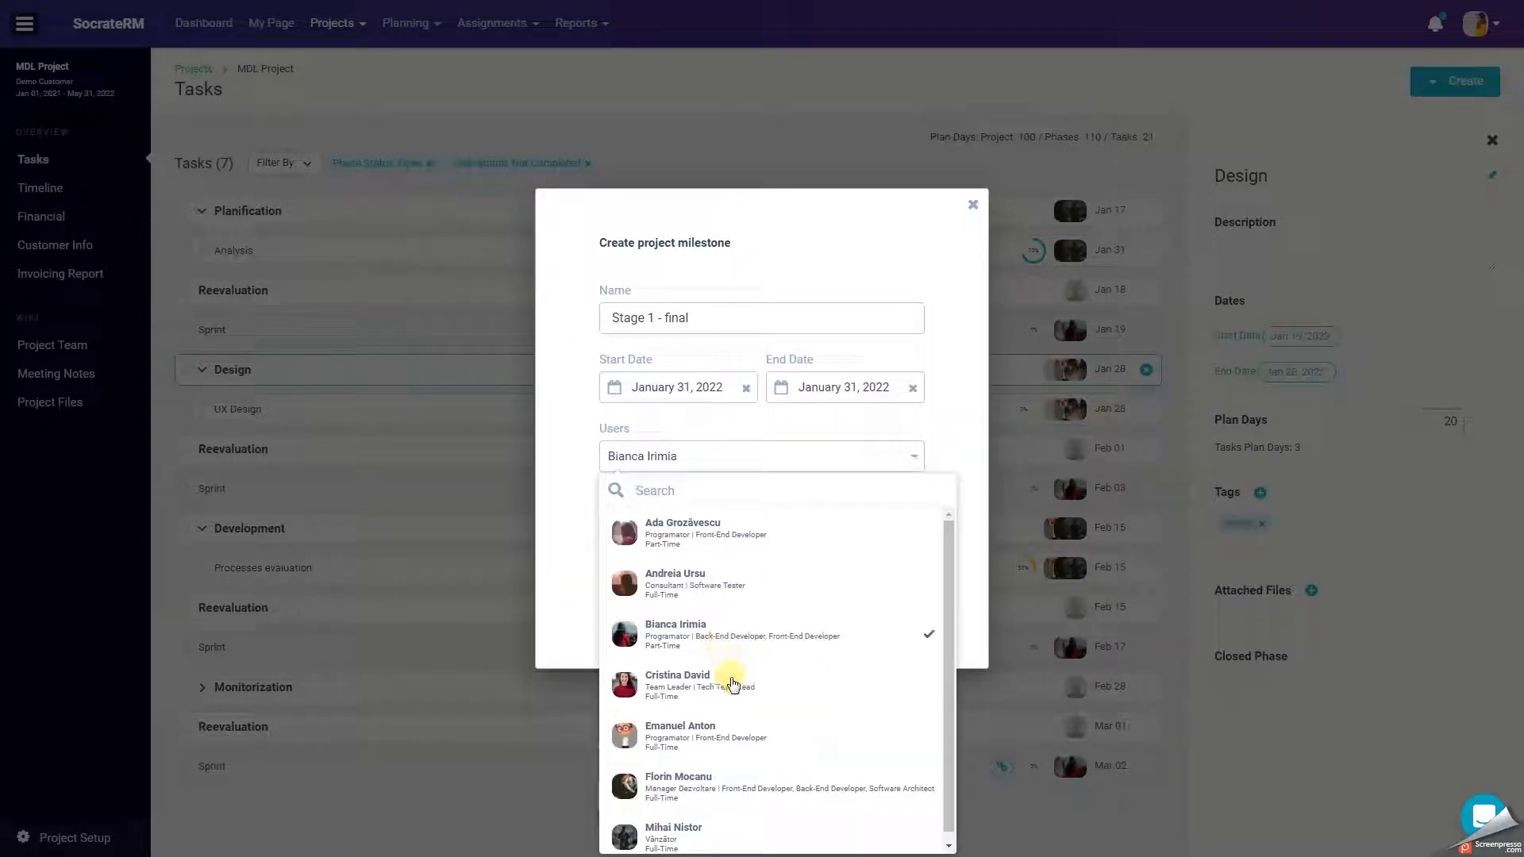
pyautogui.click(732, 684)
pyautogui.click(969, 570)
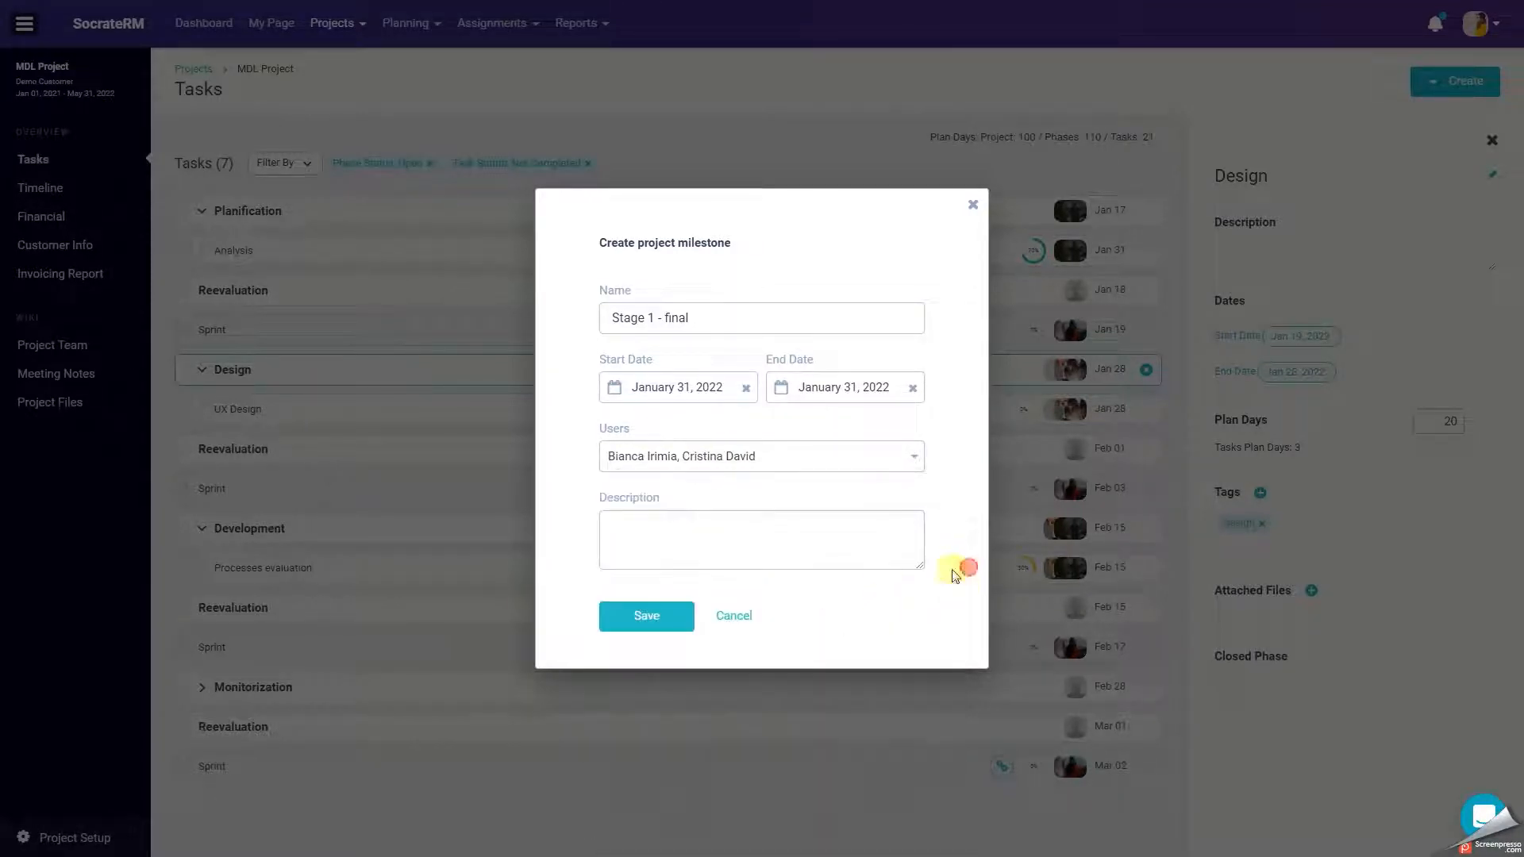
pyautogui.click(665, 616)
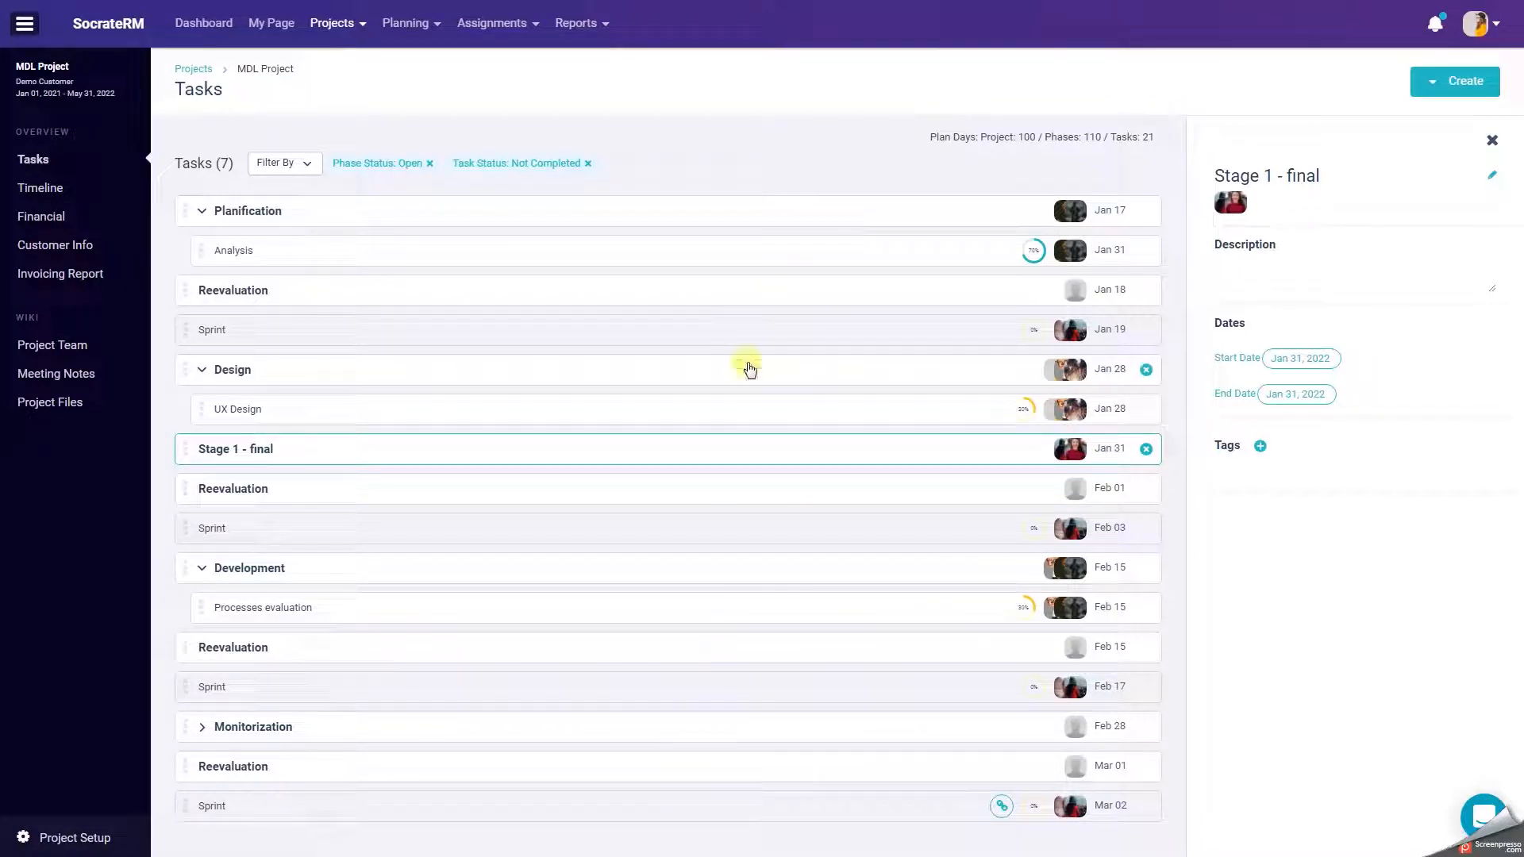
# Review the UX Design task's details, the project team list and the project's customer information.
pyautogui.click(751, 405)
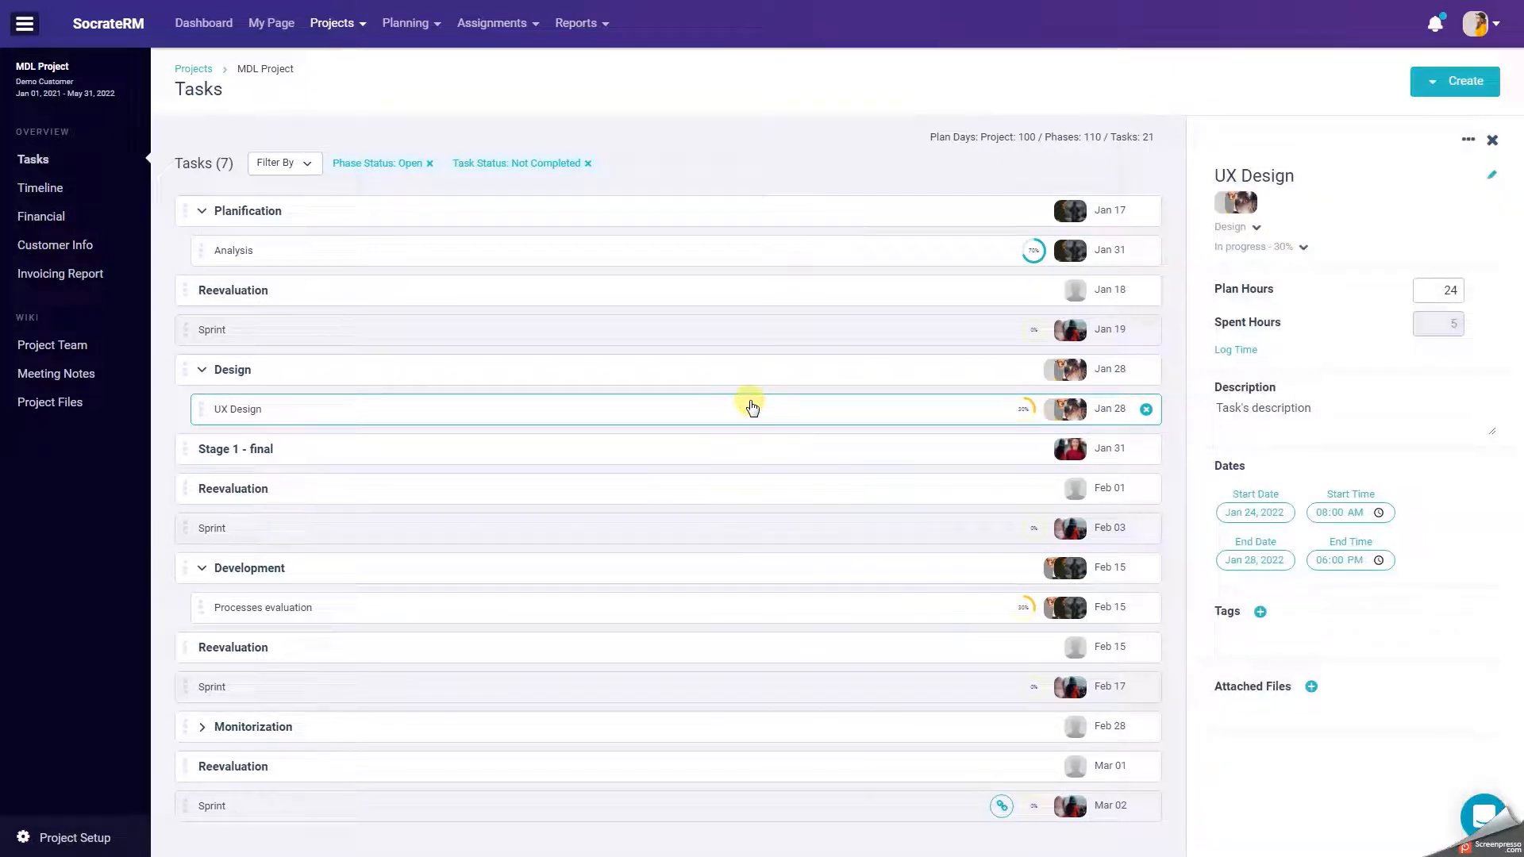
pyautogui.click(83, 345)
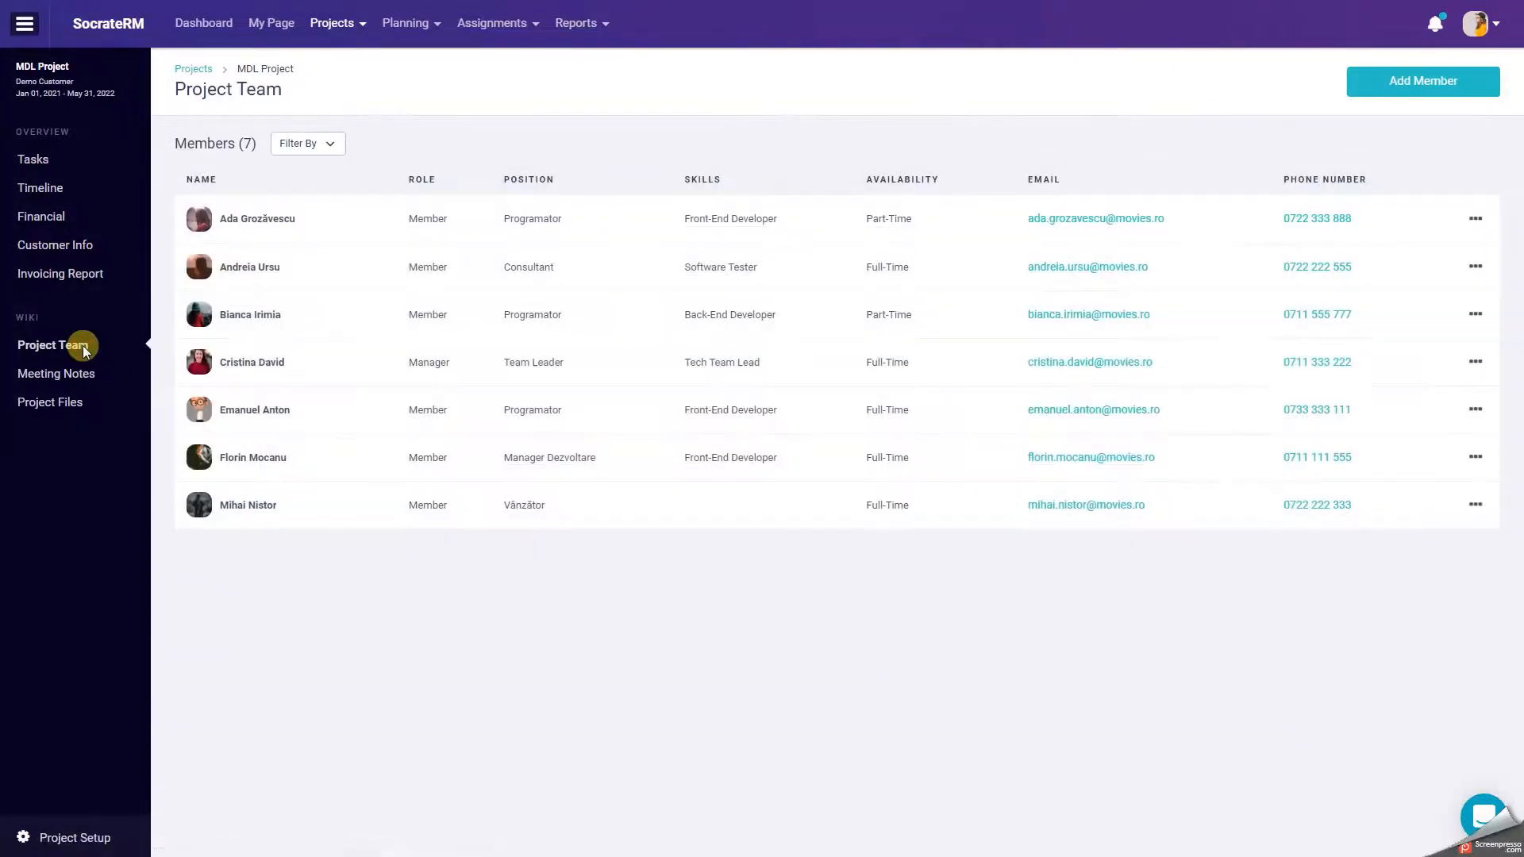
pyautogui.click(68, 246)
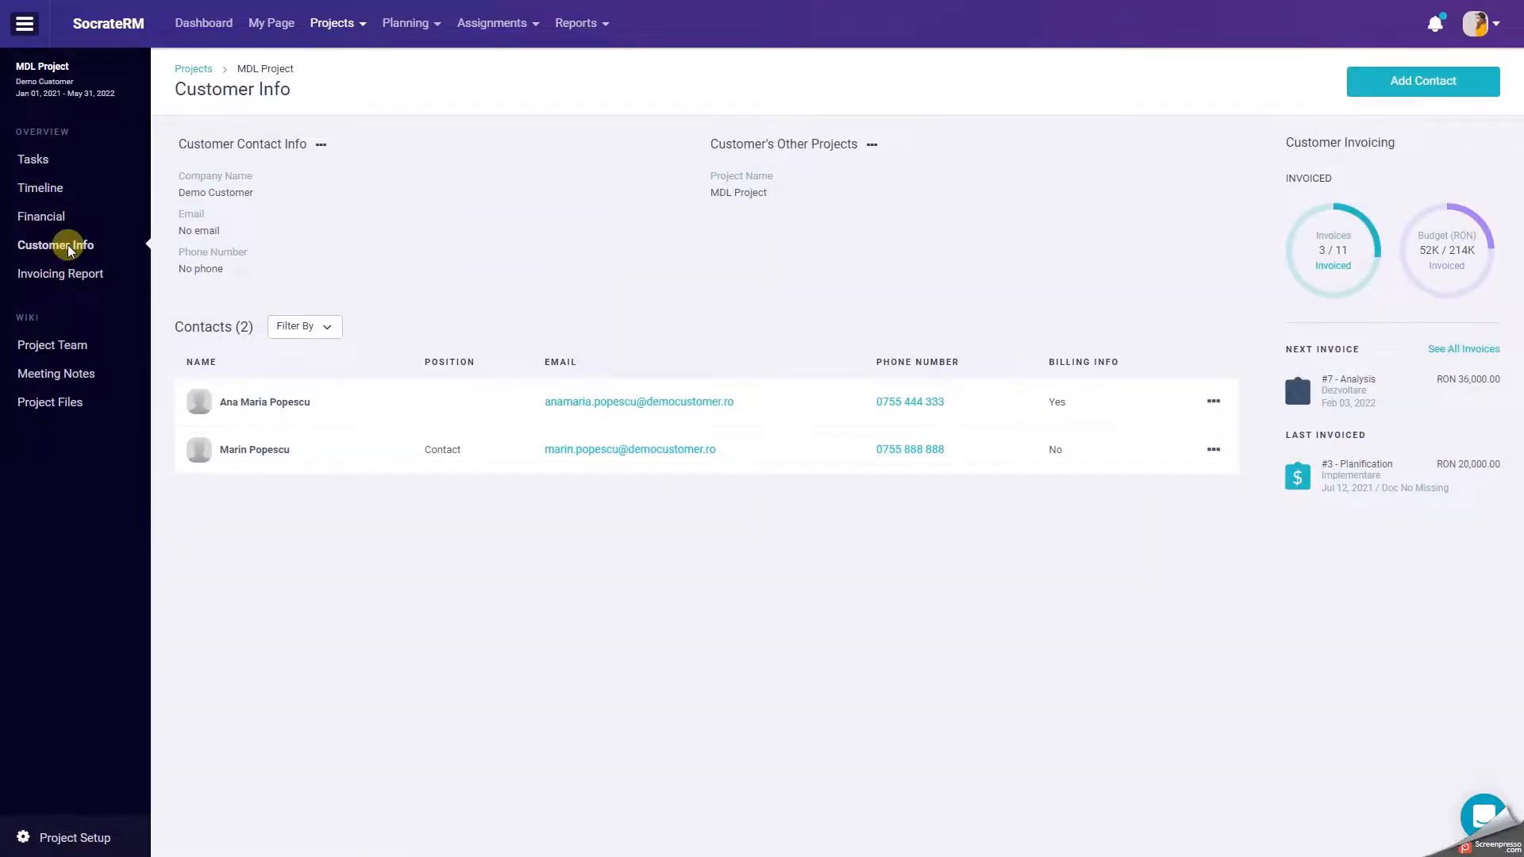
# Set the UX Design task's progress to In progress - 50% from the personal page's weekly tasks.
pyautogui.click(267, 24)
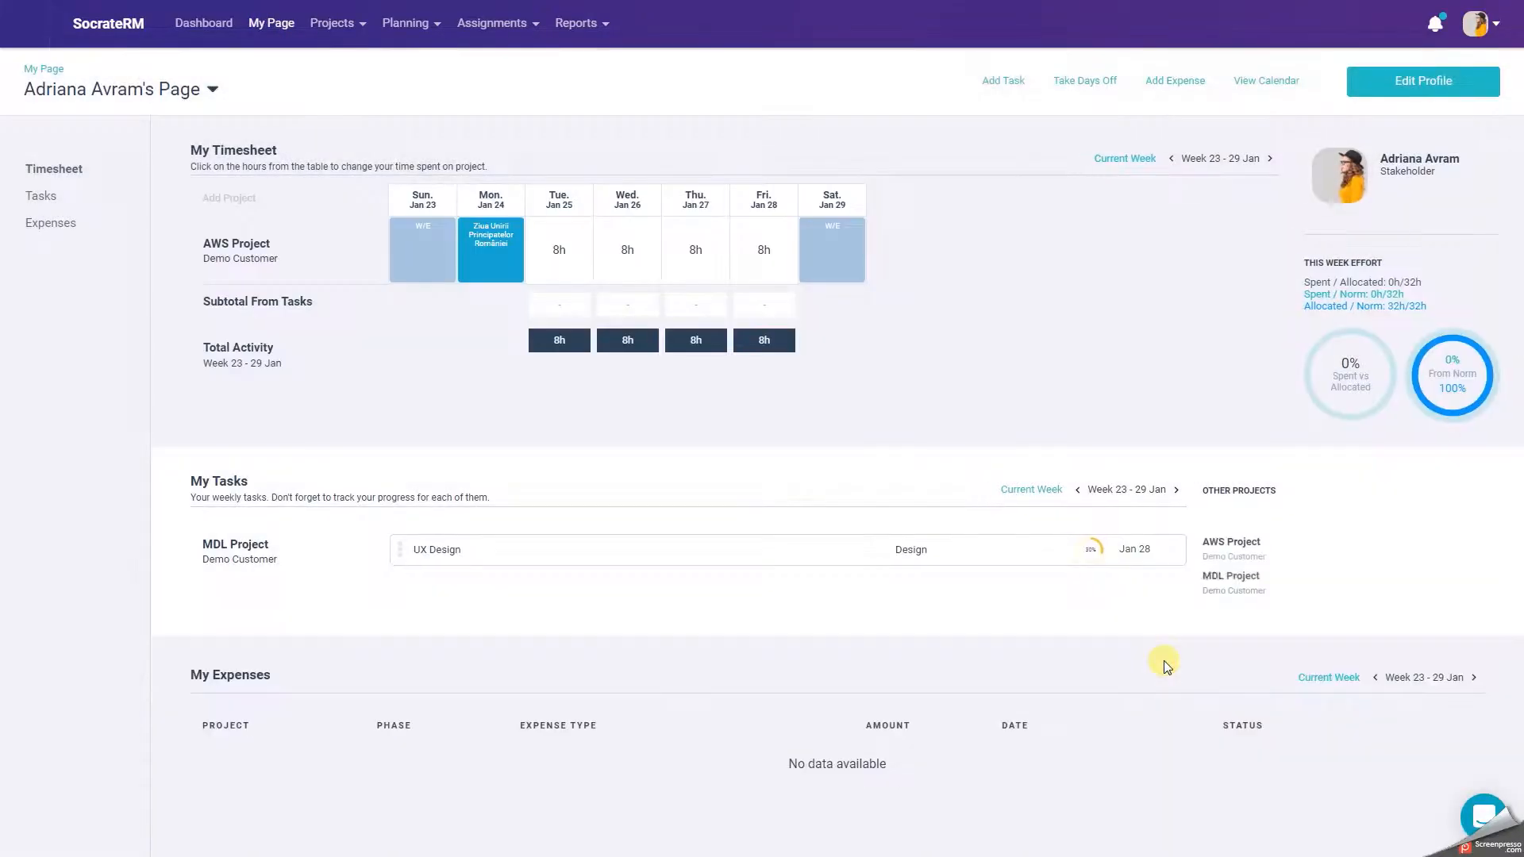
pyautogui.click(772, 550)
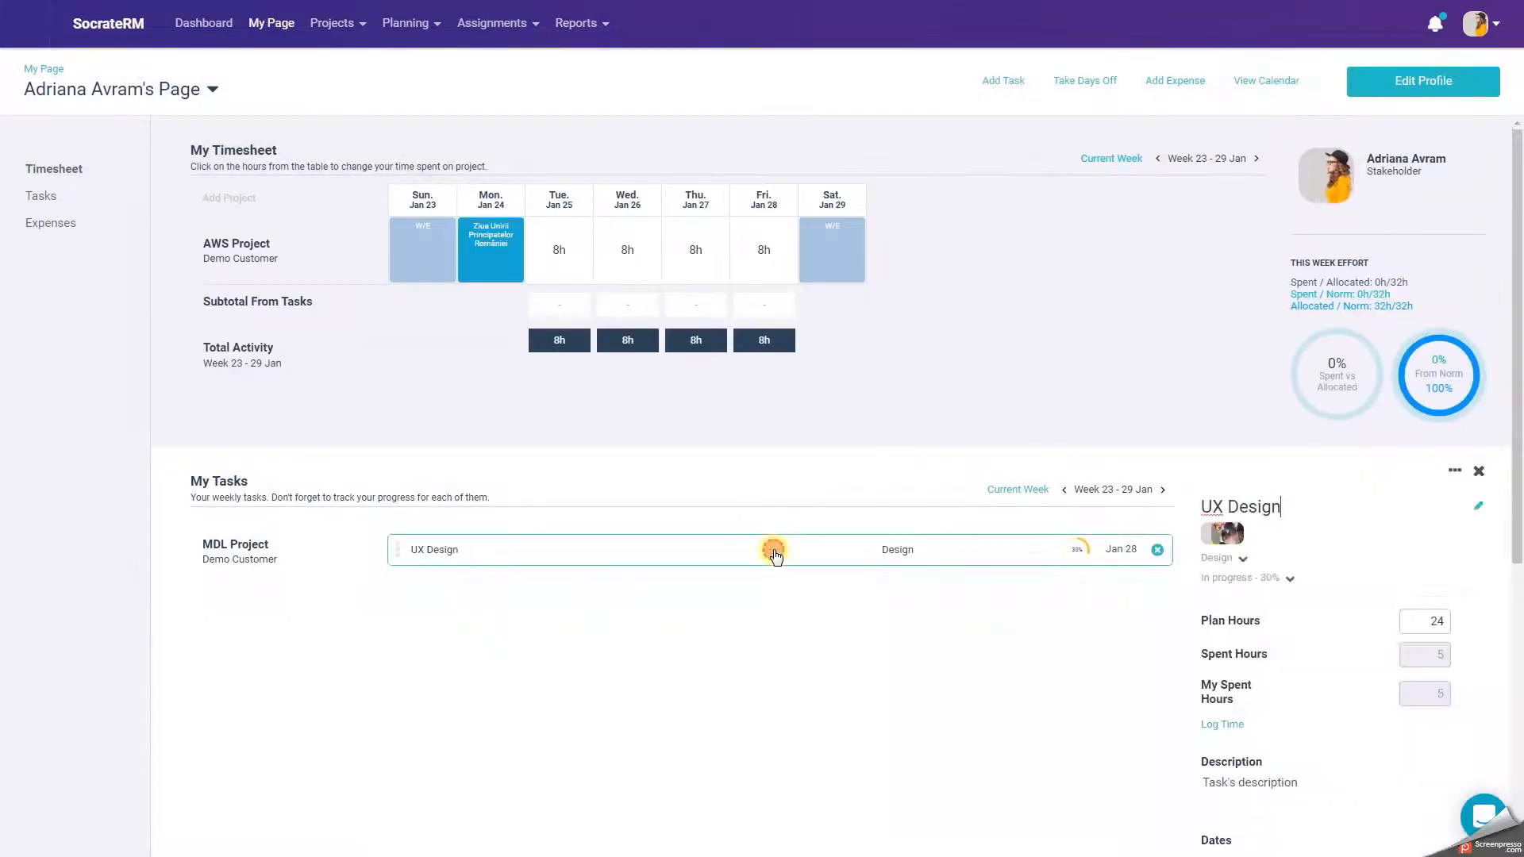
pyautogui.click(1078, 551)
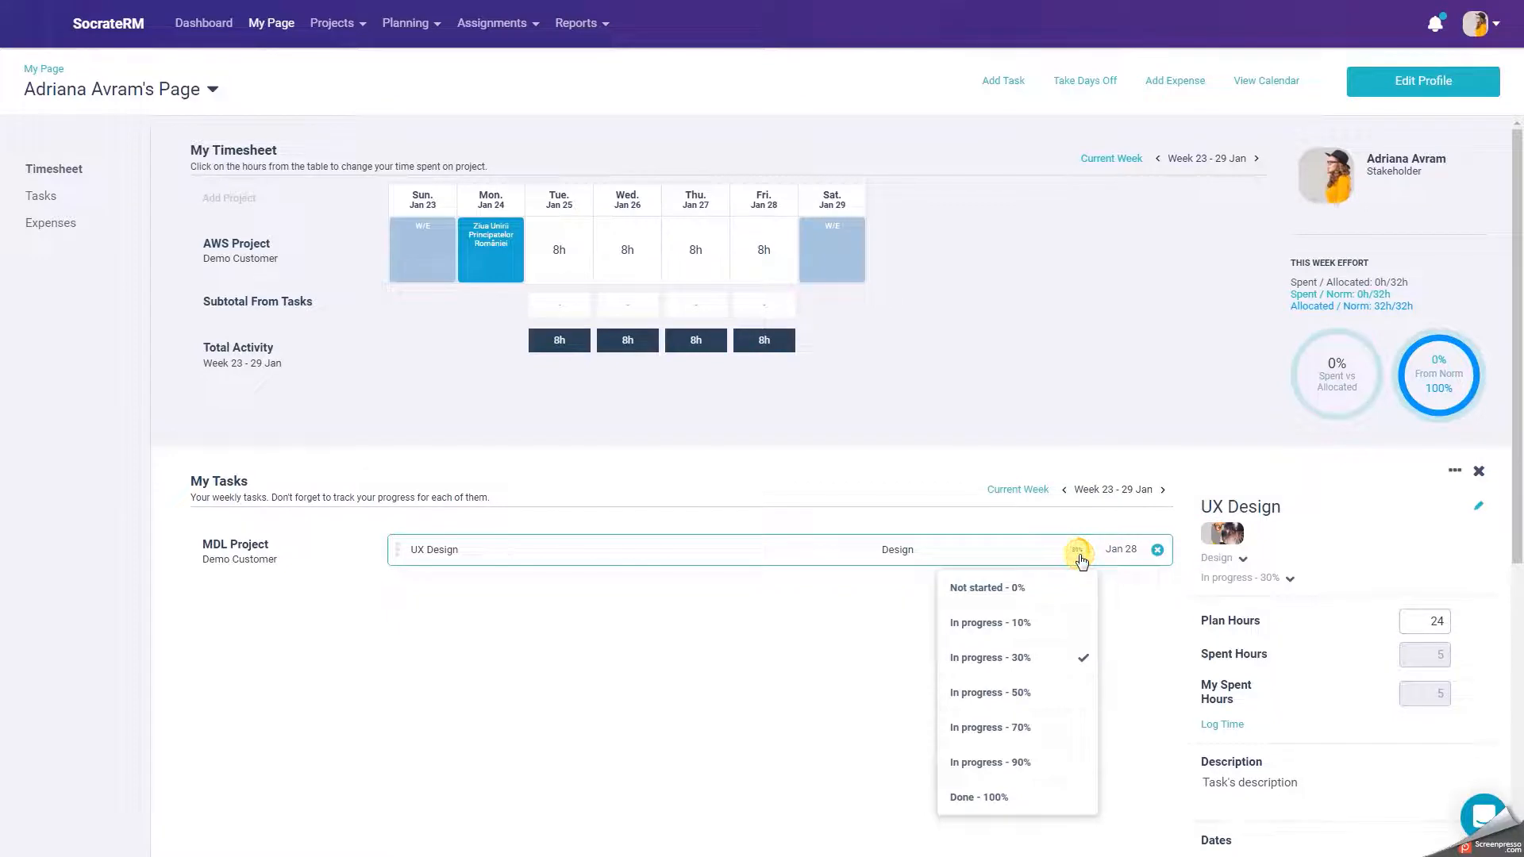
pyautogui.click(1074, 695)
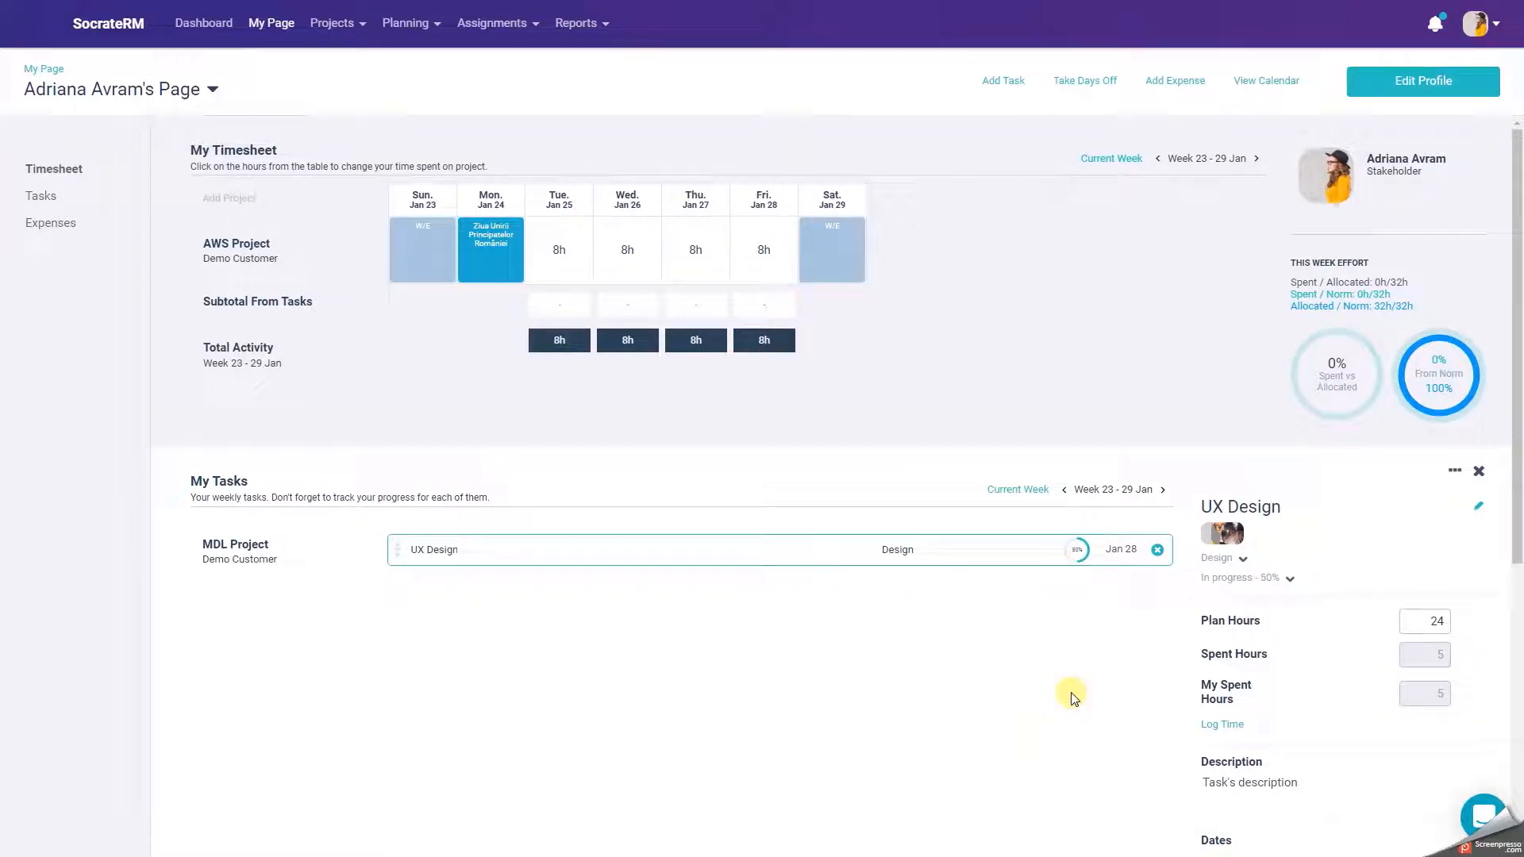
# View the options for attaching files to the UX Design task and dismiss them.
pyautogui.scroll(-1, 1112, 647)
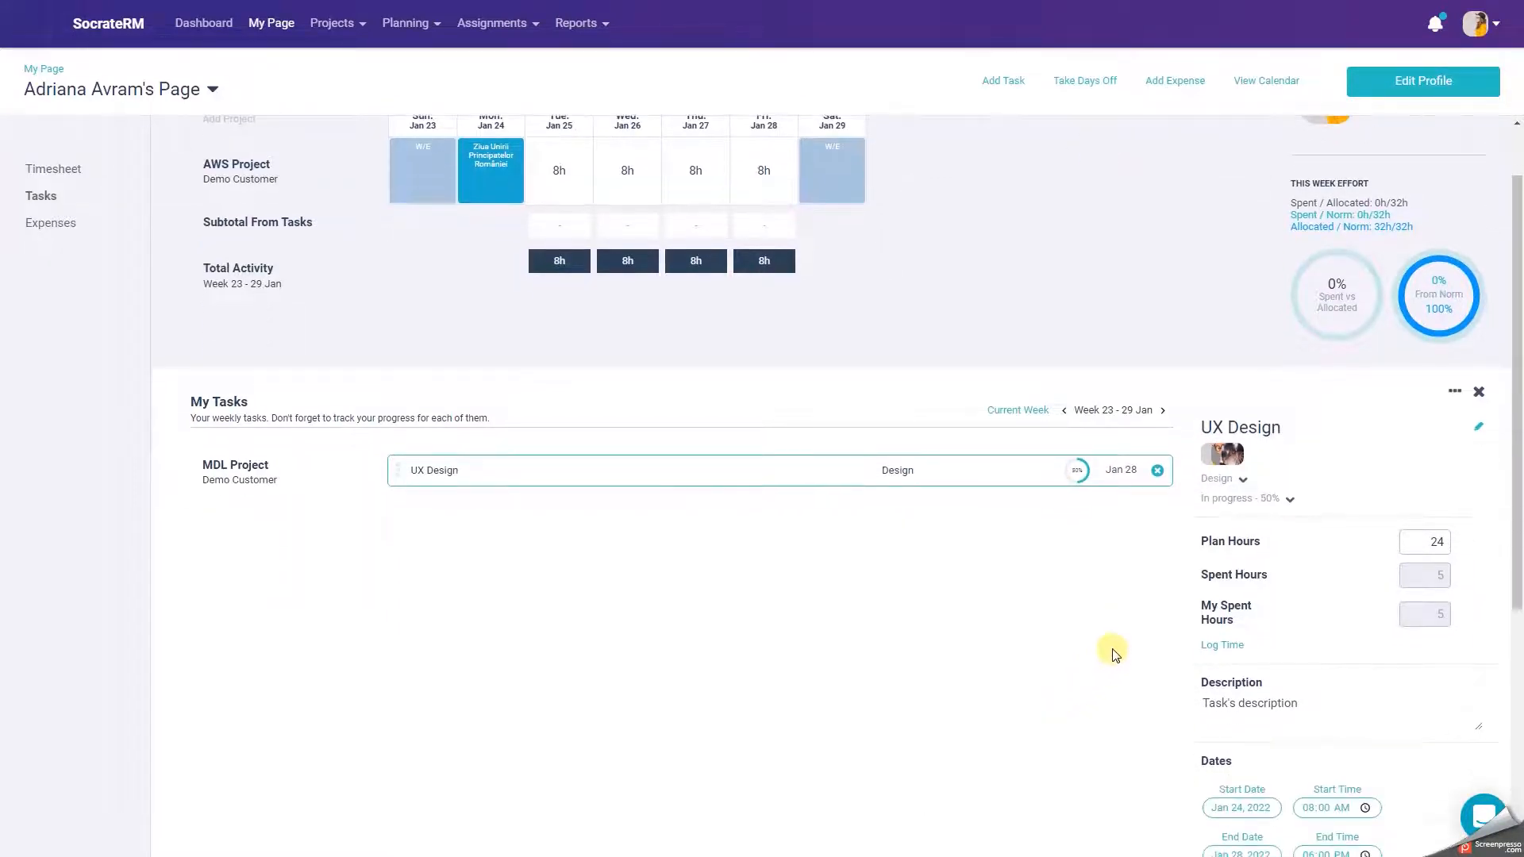
pyautogui.scroll(-3, 1299, 745)
pyautogui.click(1299, 744)
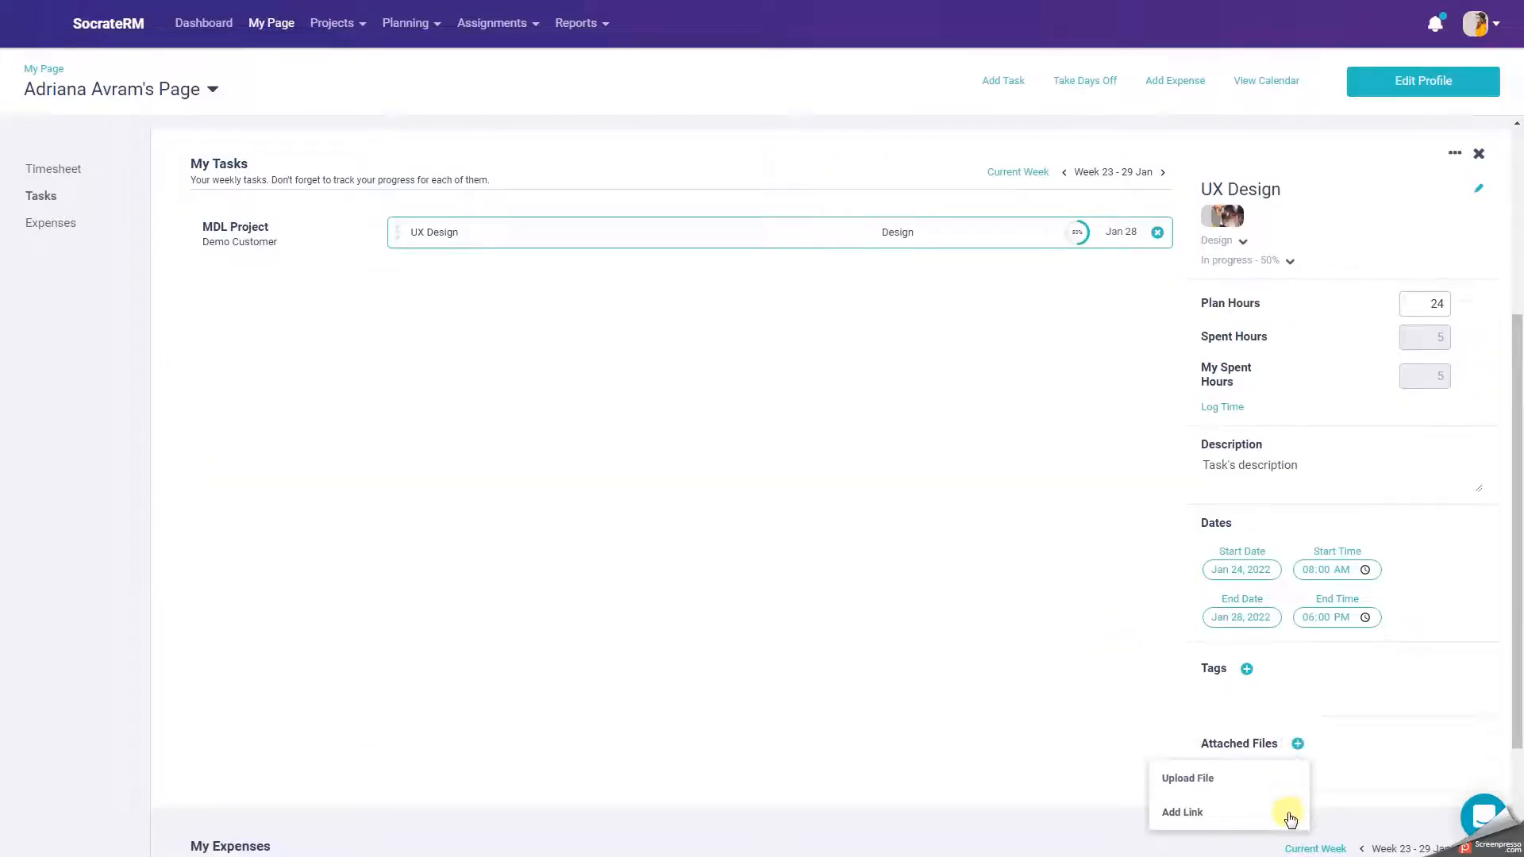
pyautogui.click(1313, 699)
pyautogui.scroll(3, 1398, 516)
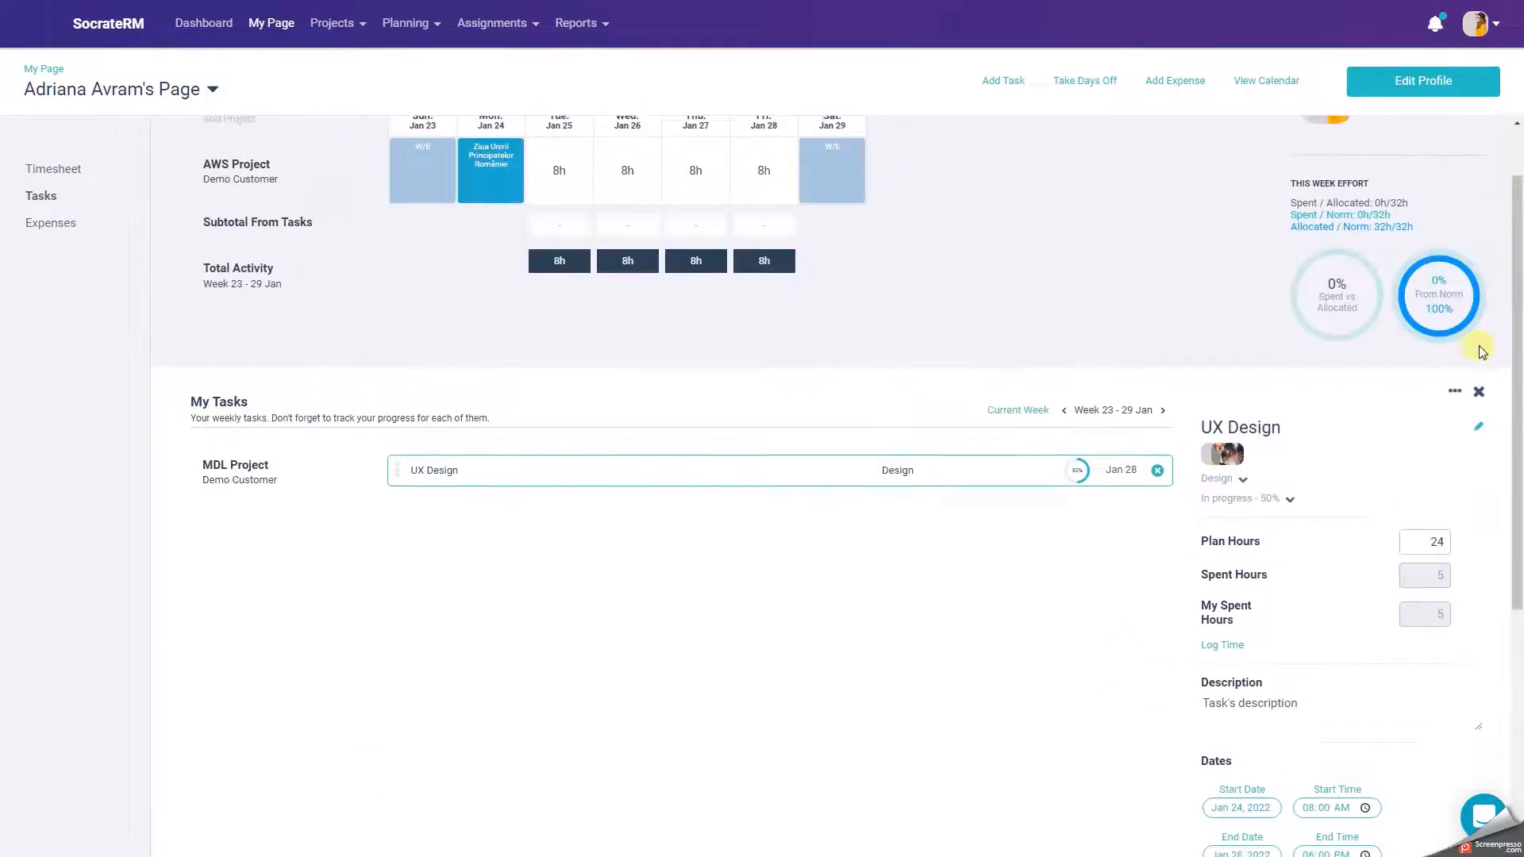
# Open a new comment entry for the UX Design task, switch to its time log and log 5 hours of work.
pyautogui.click(1455, 392)
pyautogui.click(1379, 456)
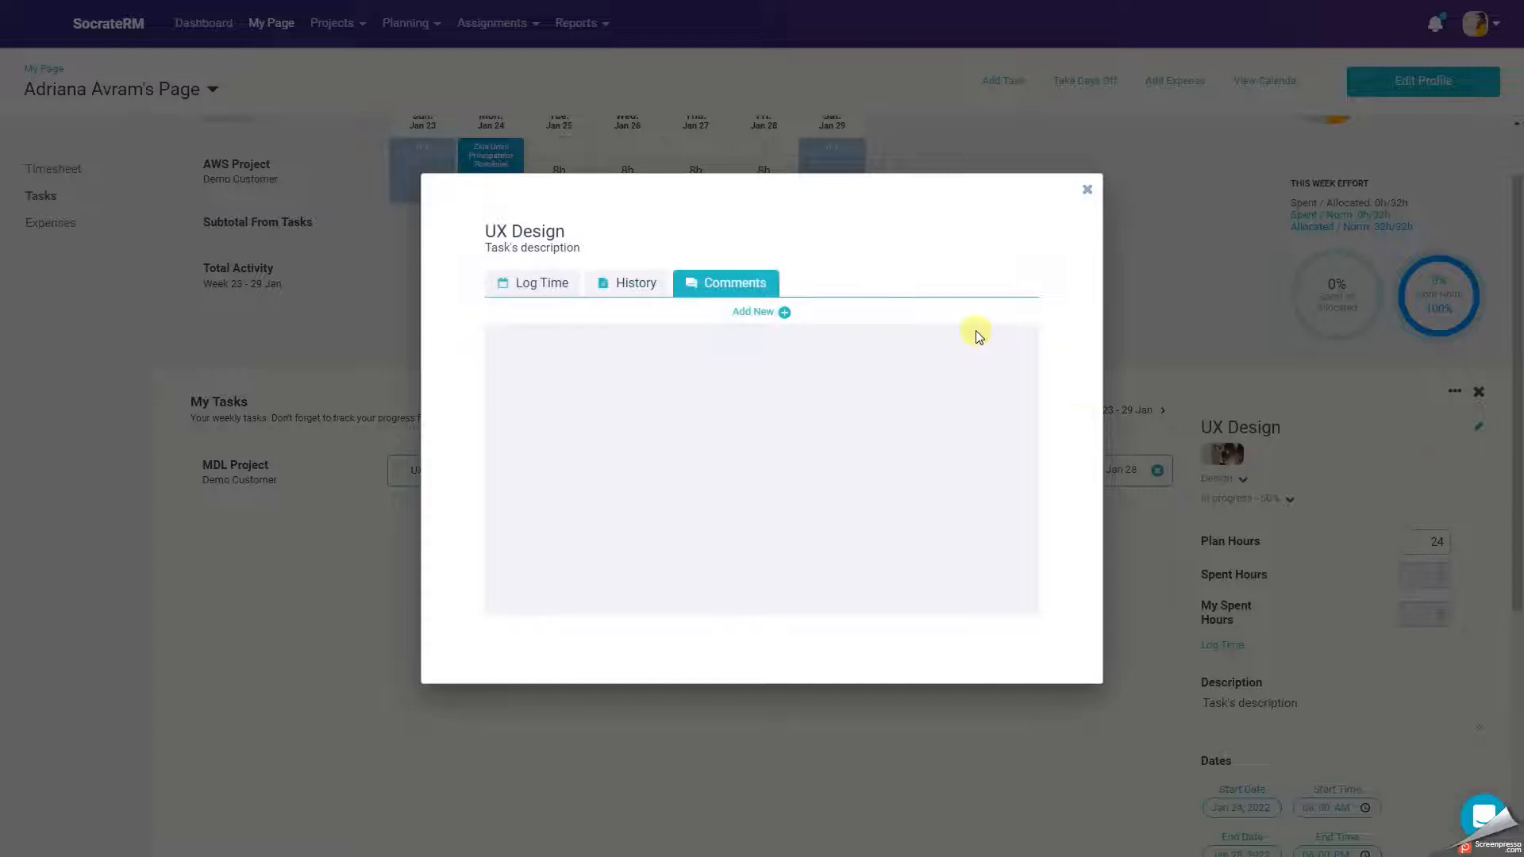
pyautogui.click(740, 316)
pyautogui.click(542, 285)
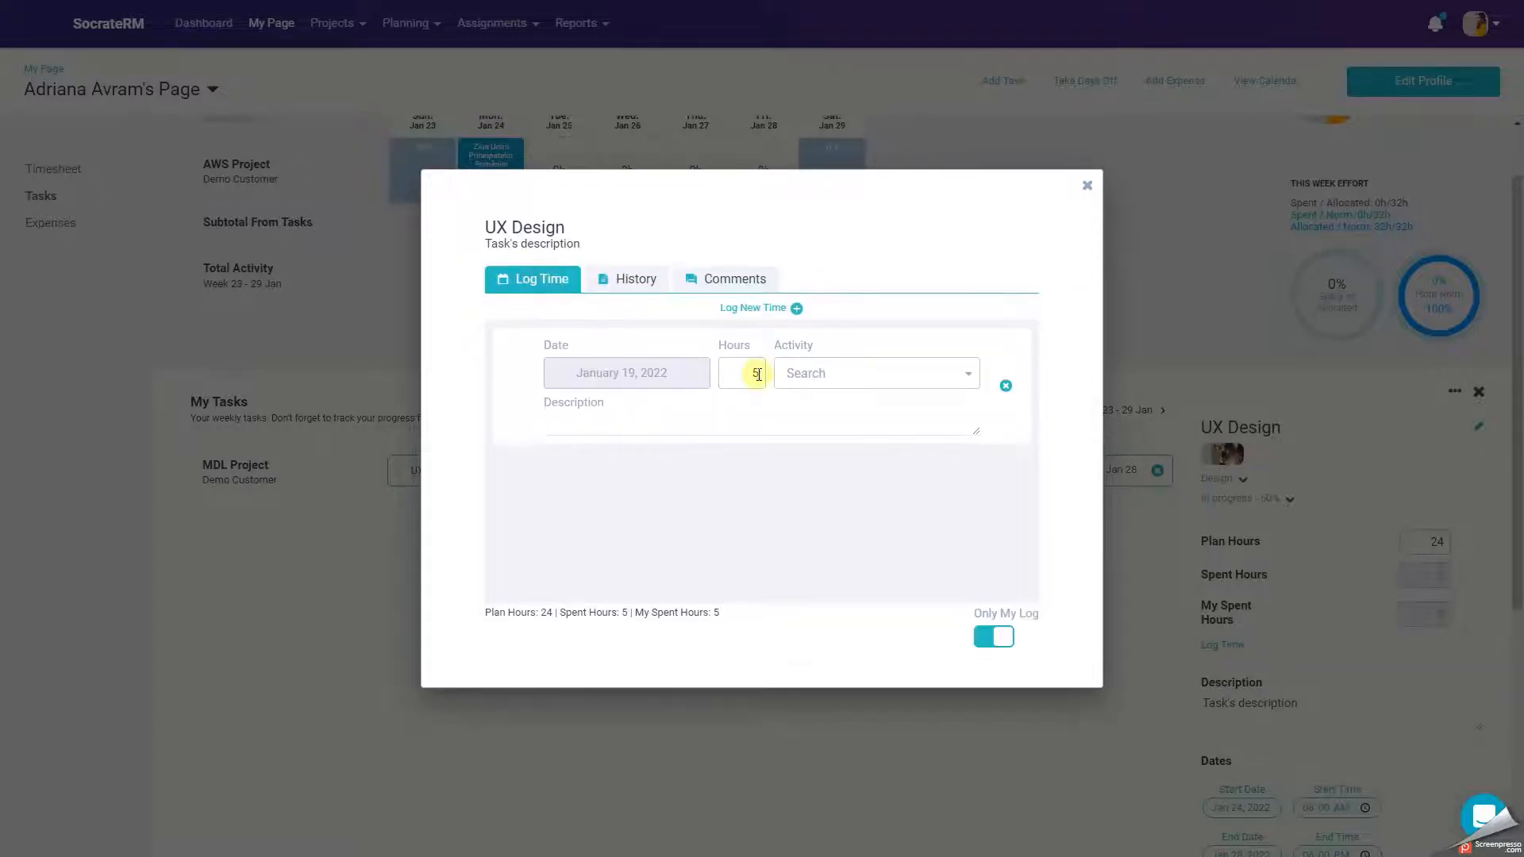
pyautogui.click(749, 374)
pyautogui.click(1088, 185)
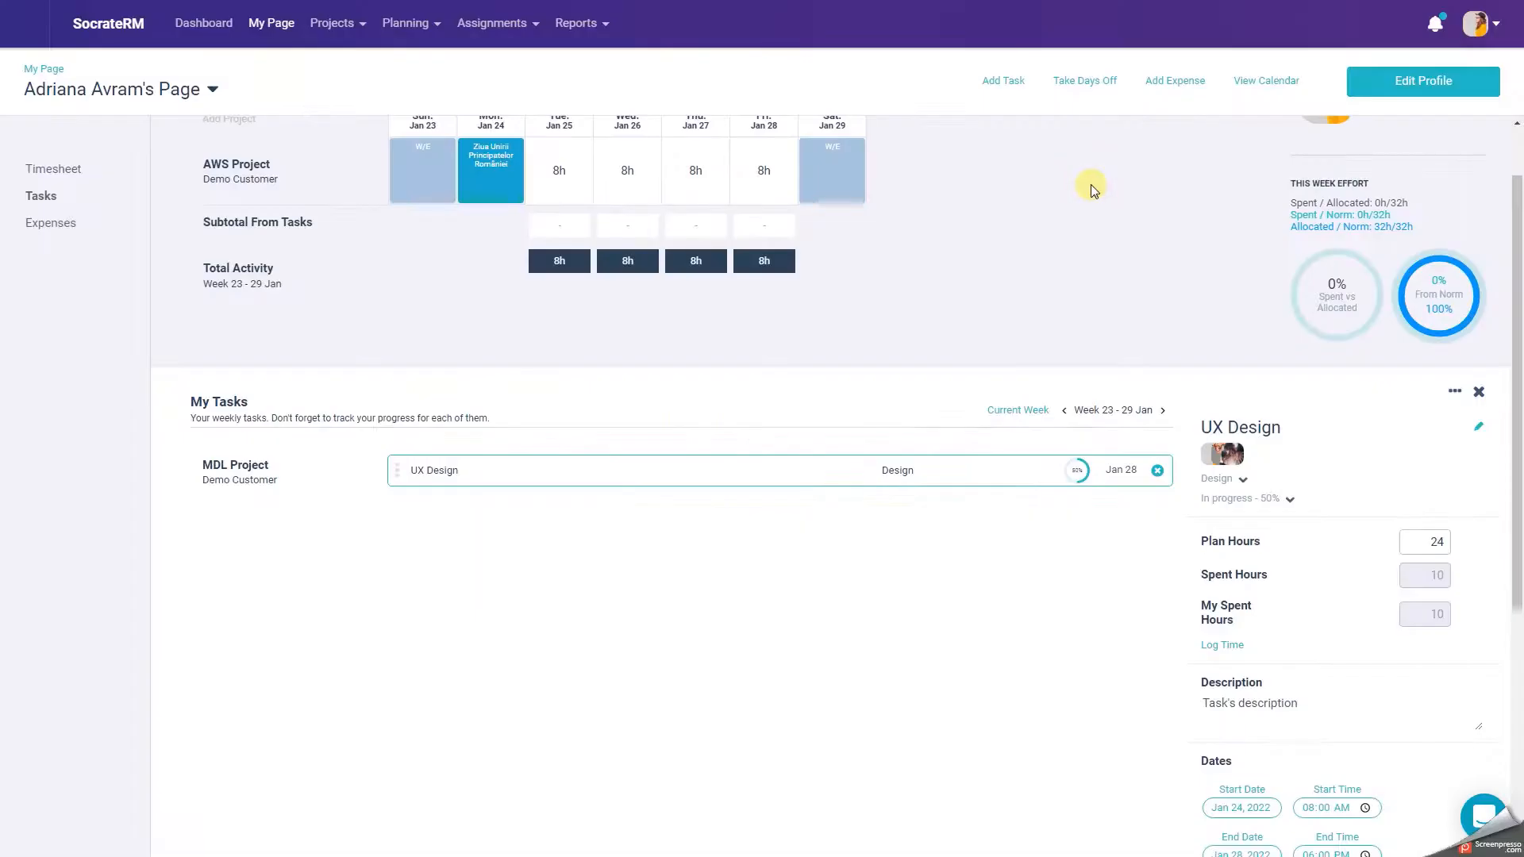
# Open the MDL Project's task list, set the UX Design task's progress to In progress - 30% and close its details.
pyautogui.click(243, 468)
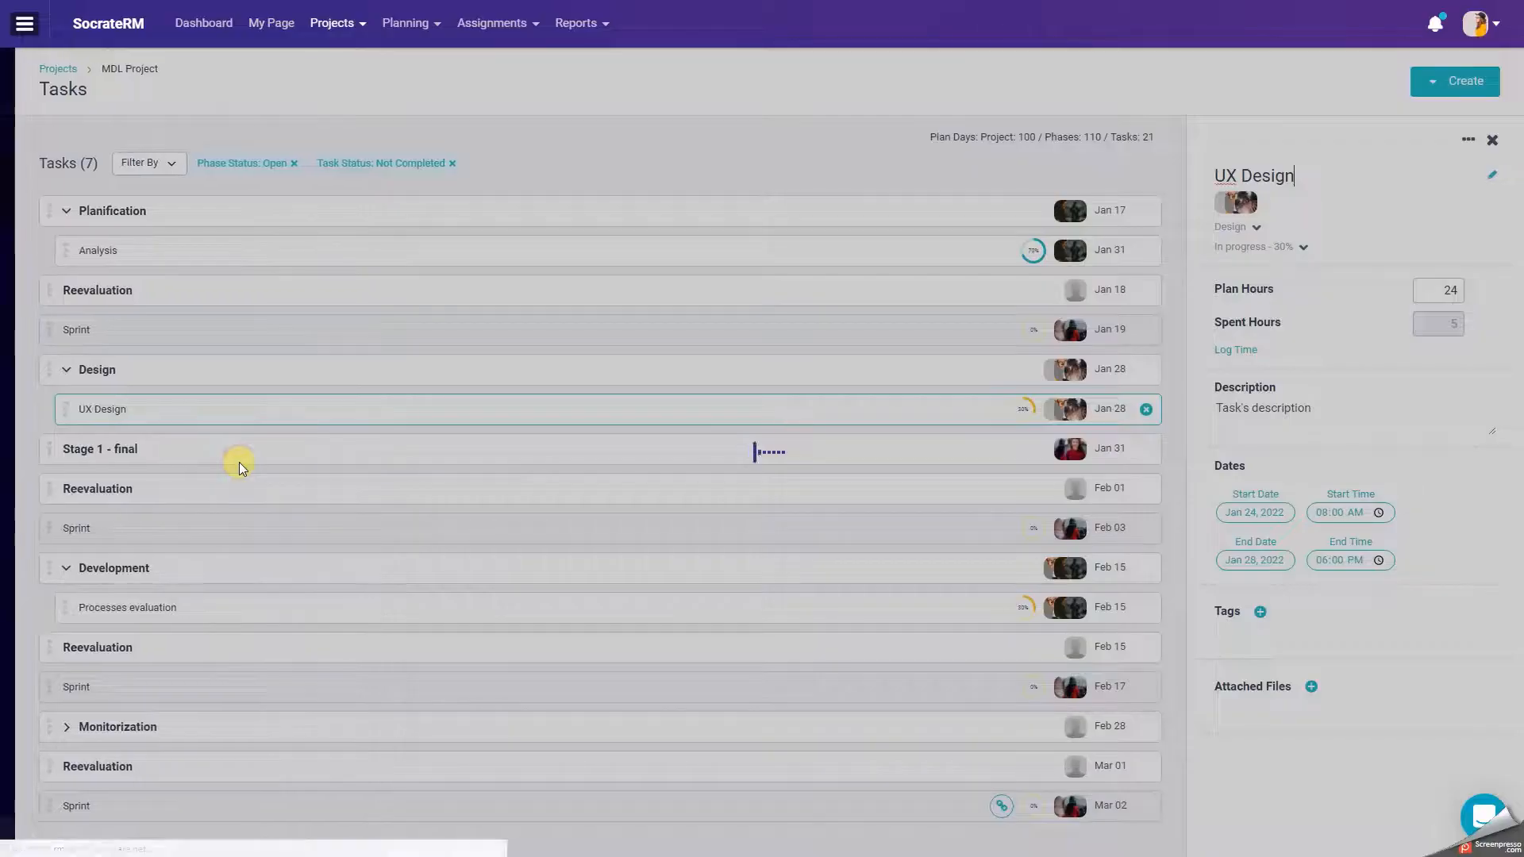
pyautogui.click(1023, 409)
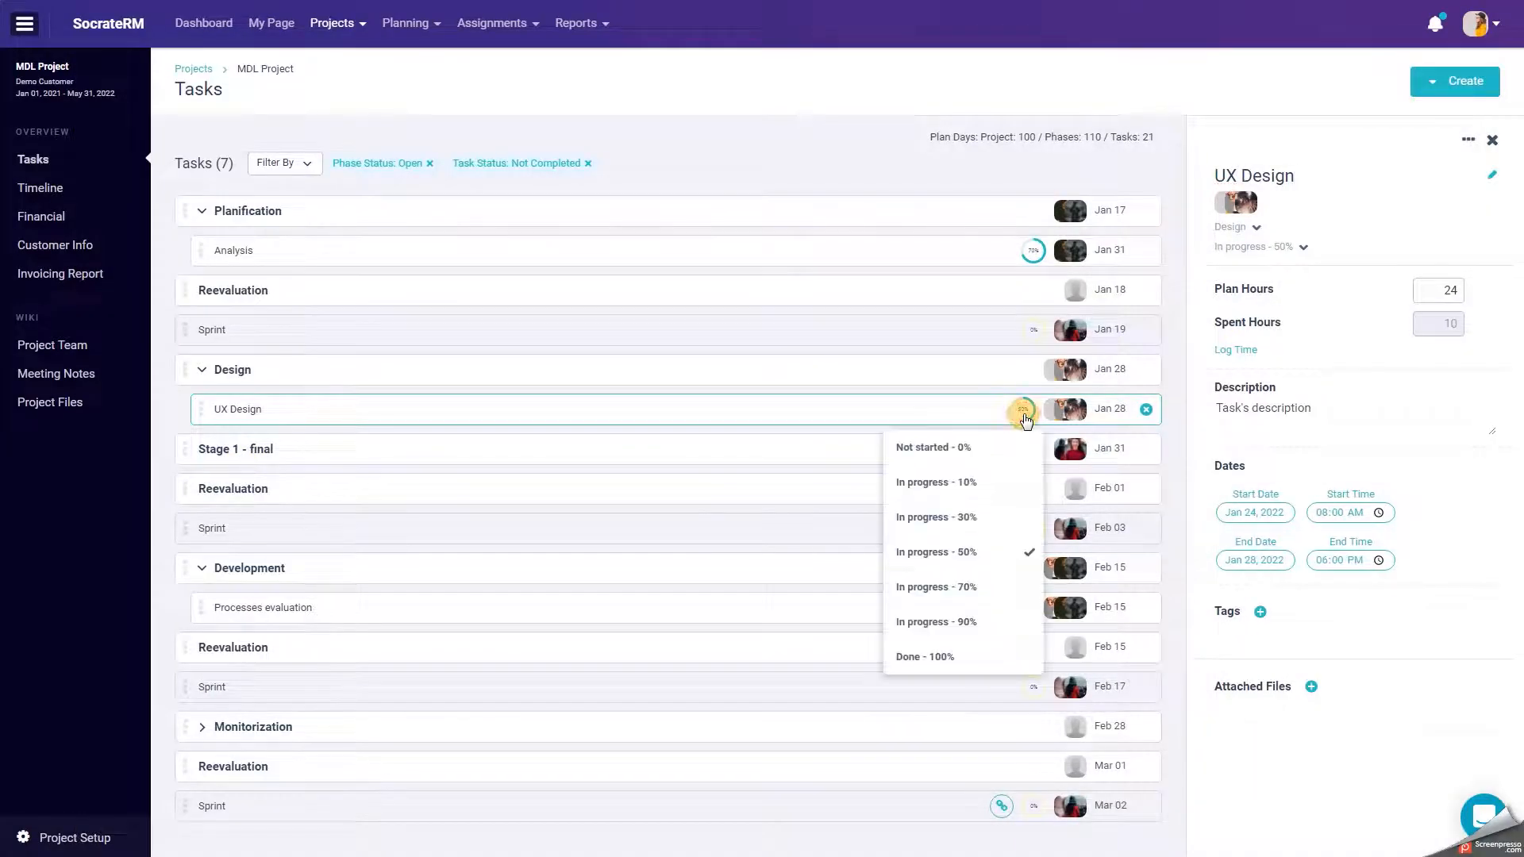
pyautogui.click(1019, 518)
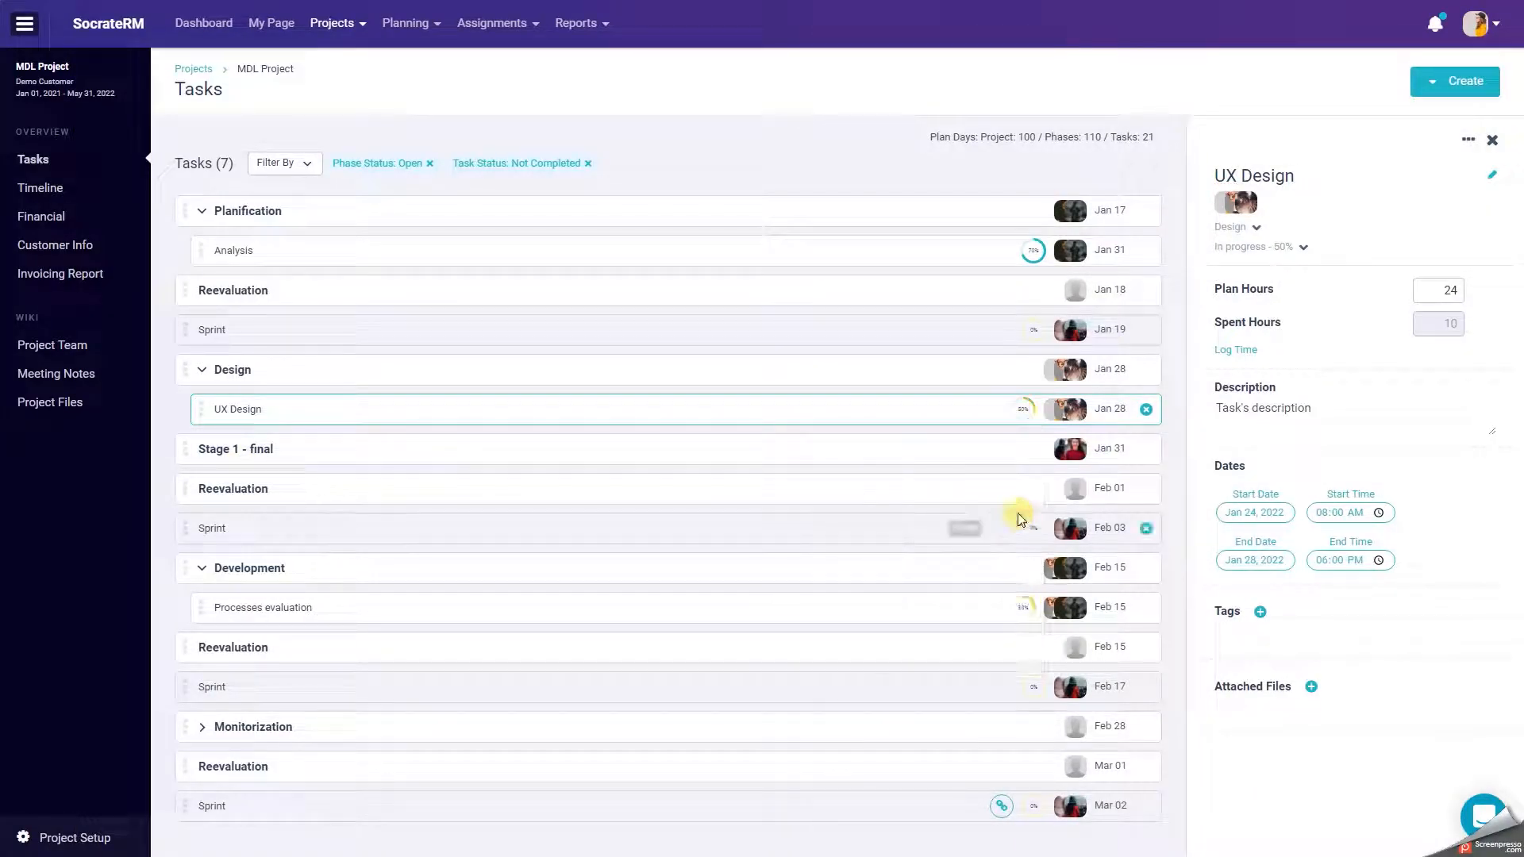
pyautogui.click(1493, 140)
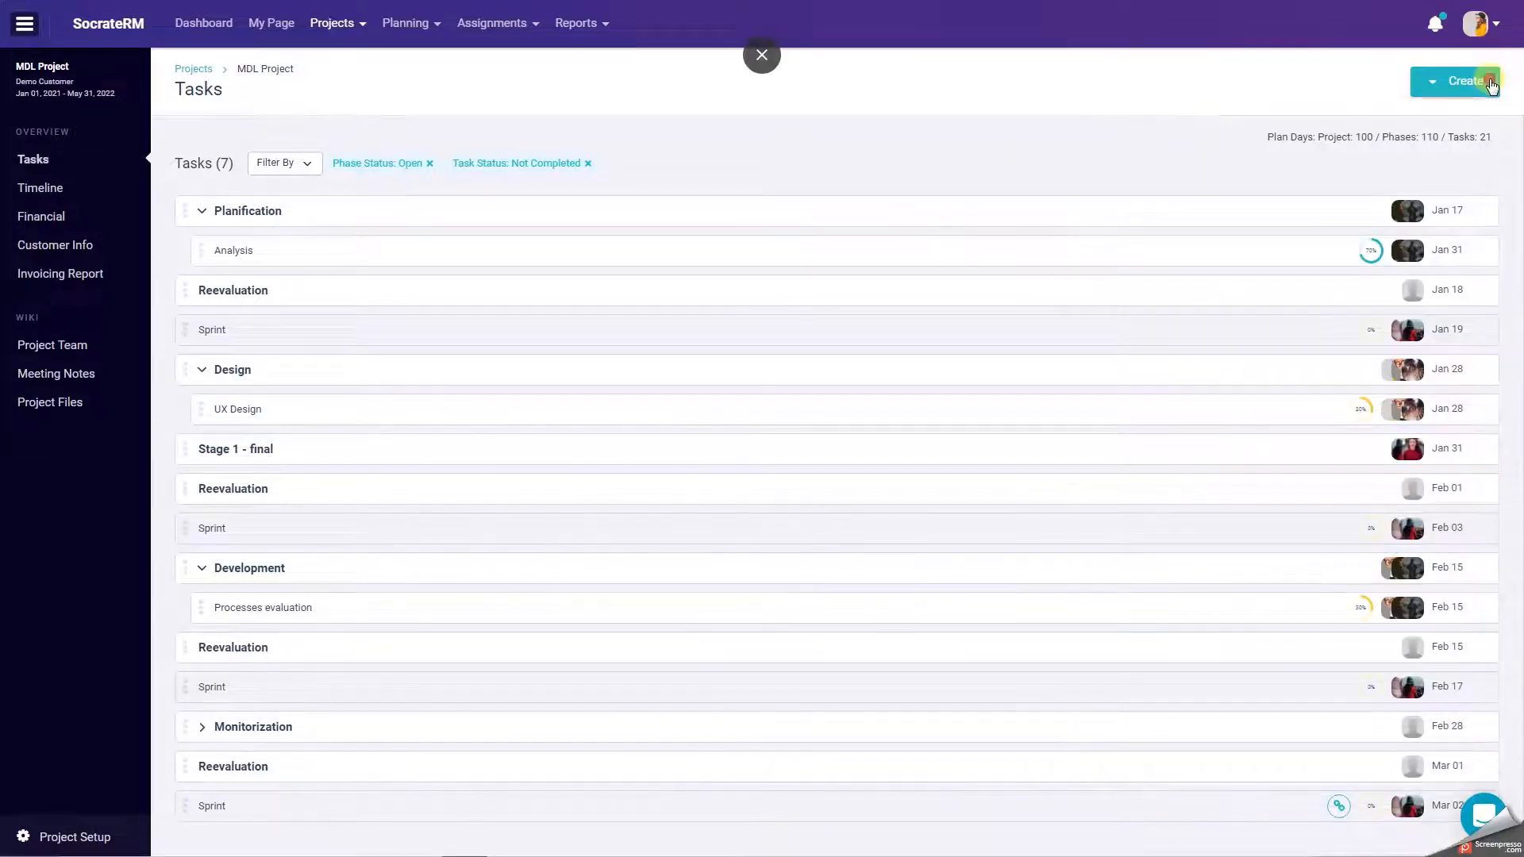
# Start a new project task named Sprint Review with January 31, 2022 as both start and end date.
pyautogui.click(1484, 80)
pyautogui.click(1379, 125)
pyautogui.click(736, 179)
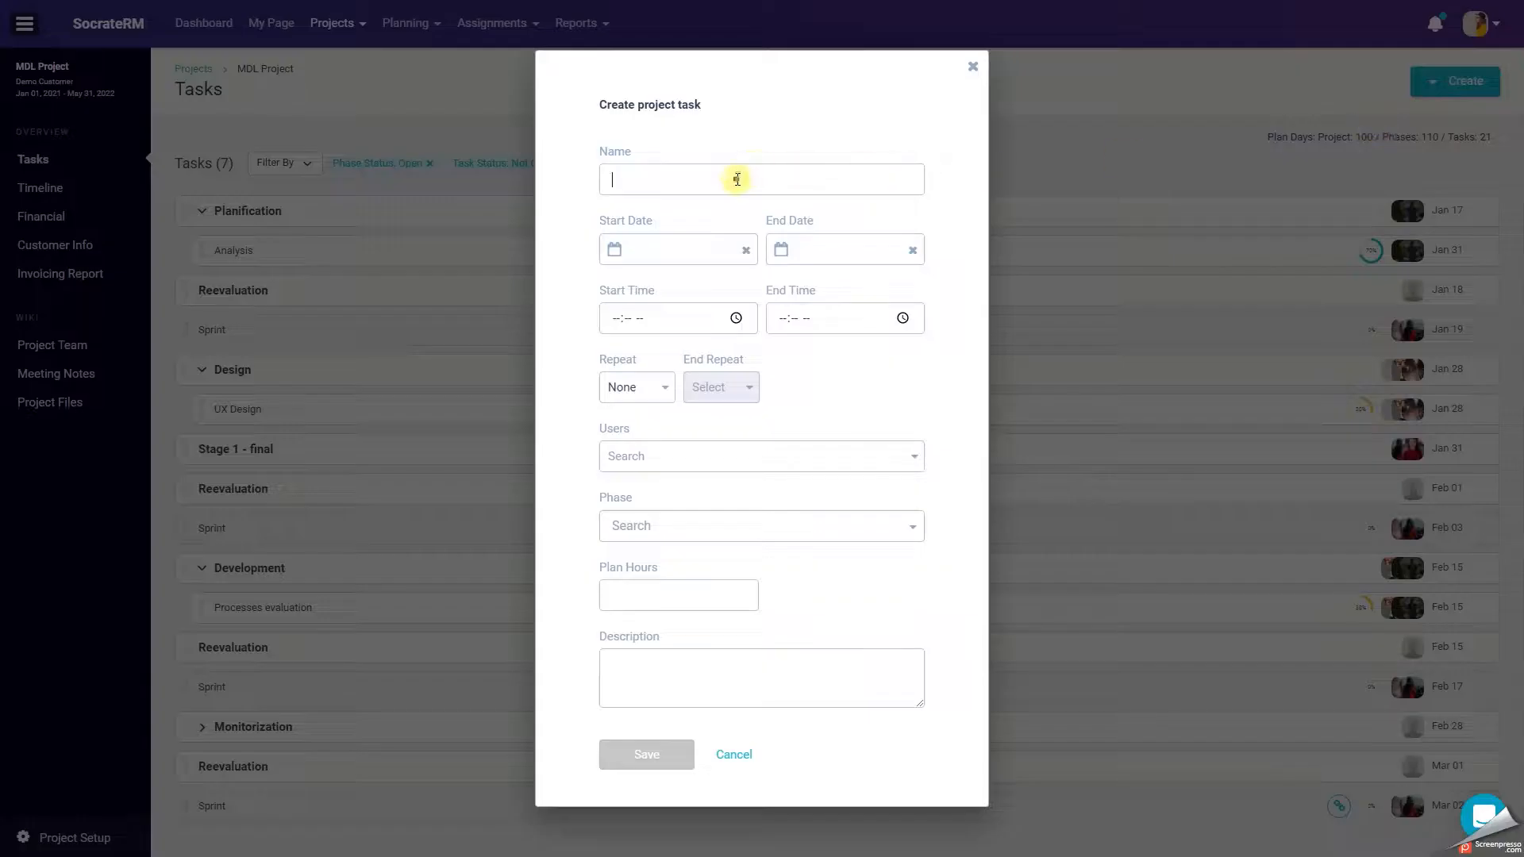
pyautogui.write('Sprint Review')
pyautogui.click(657, 249)
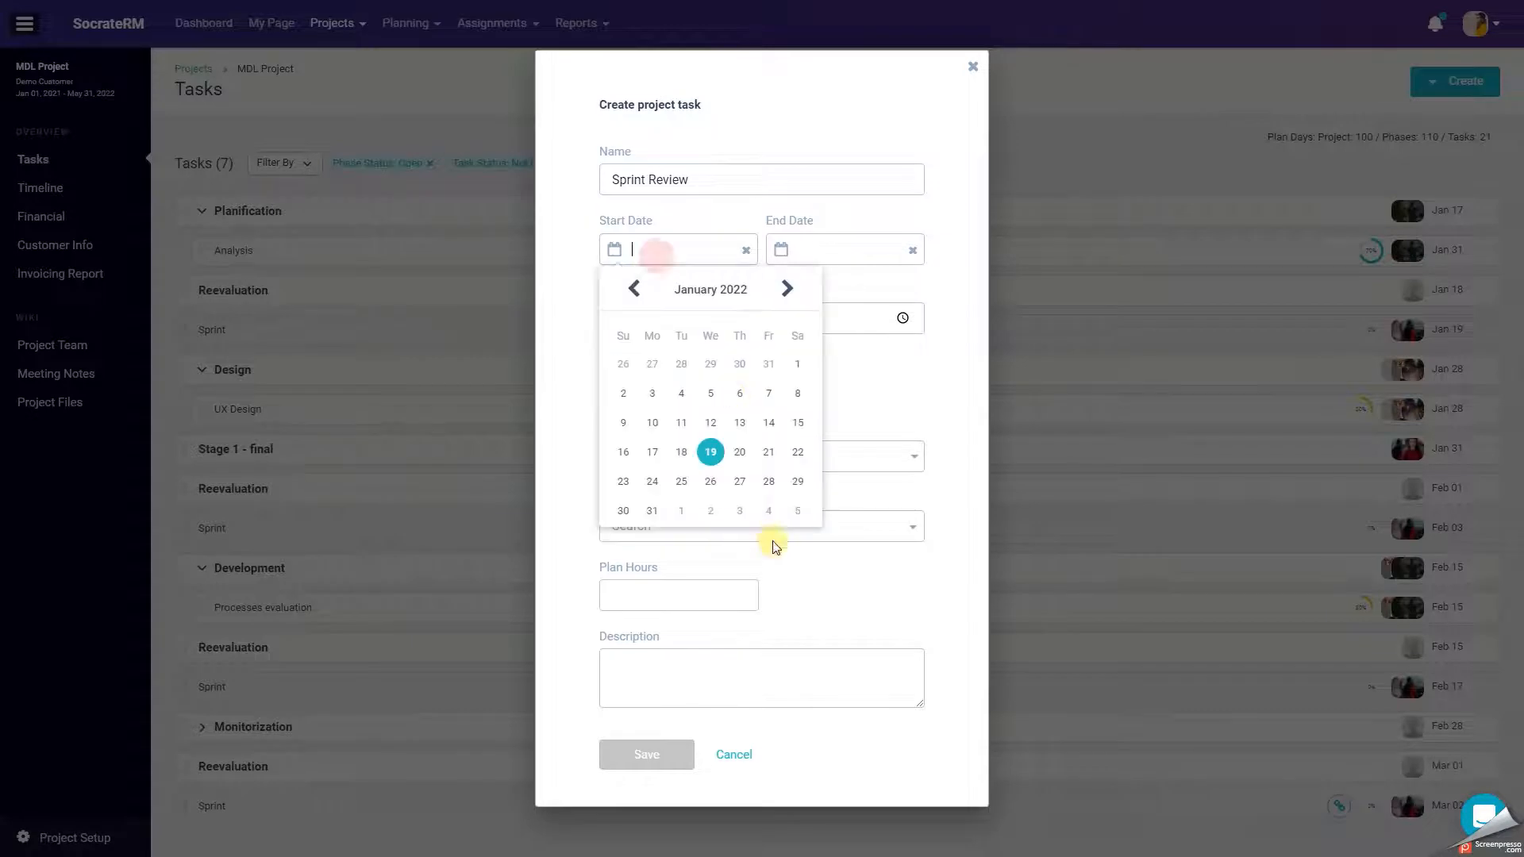
pyautogui.click(661, 516)
pyautogui.click(833, 267)
pyautogui.click(818, 510)
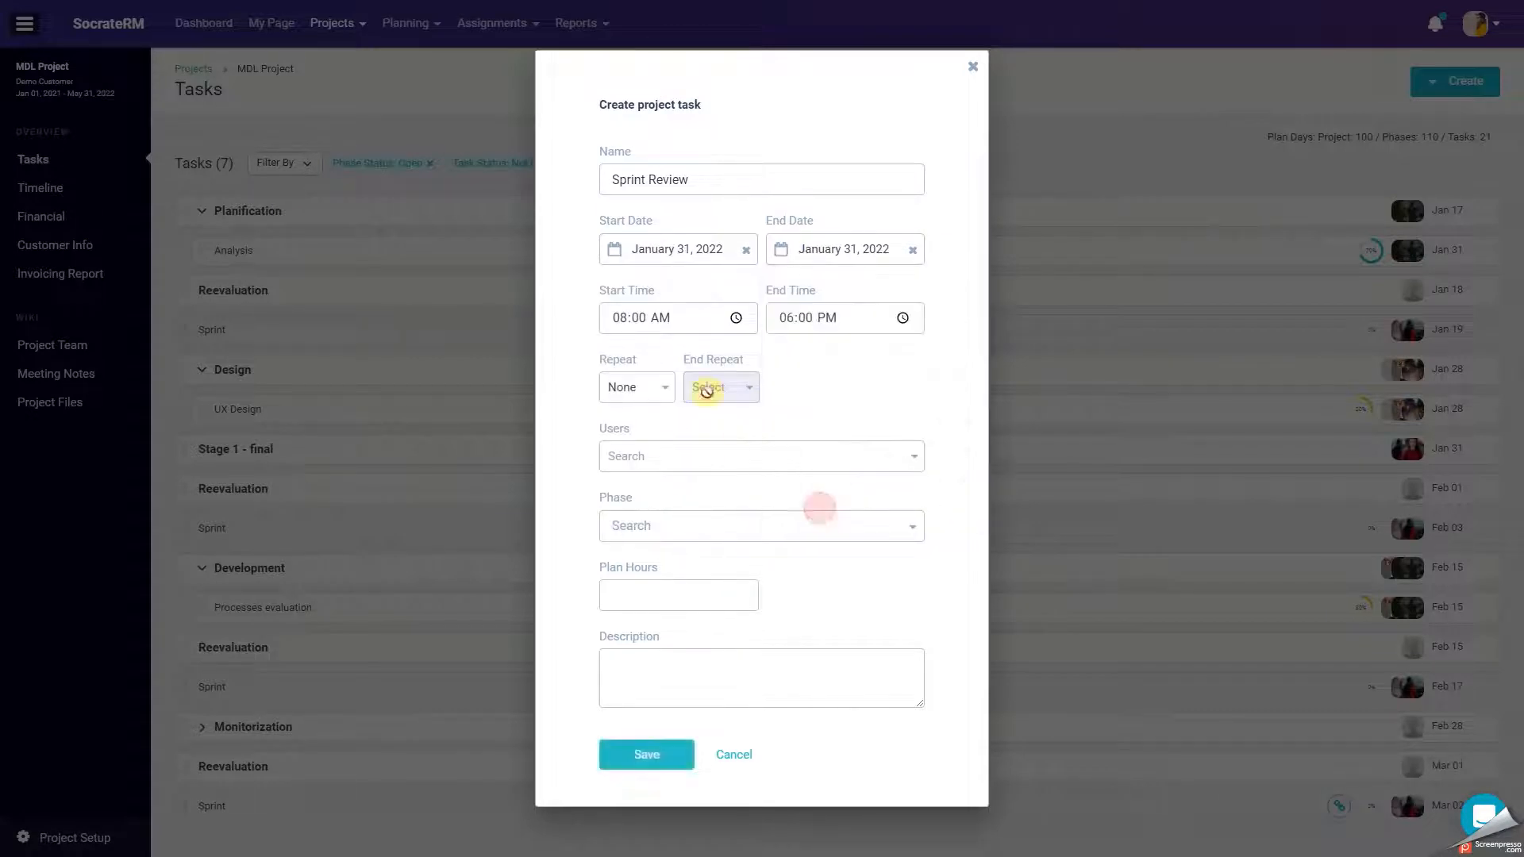
# Make the new task repeat every month, ending on March 31, 2022, and save it without choosing any users.
pyautogui.click(640, 391)
pyautogui.click(656, 529)
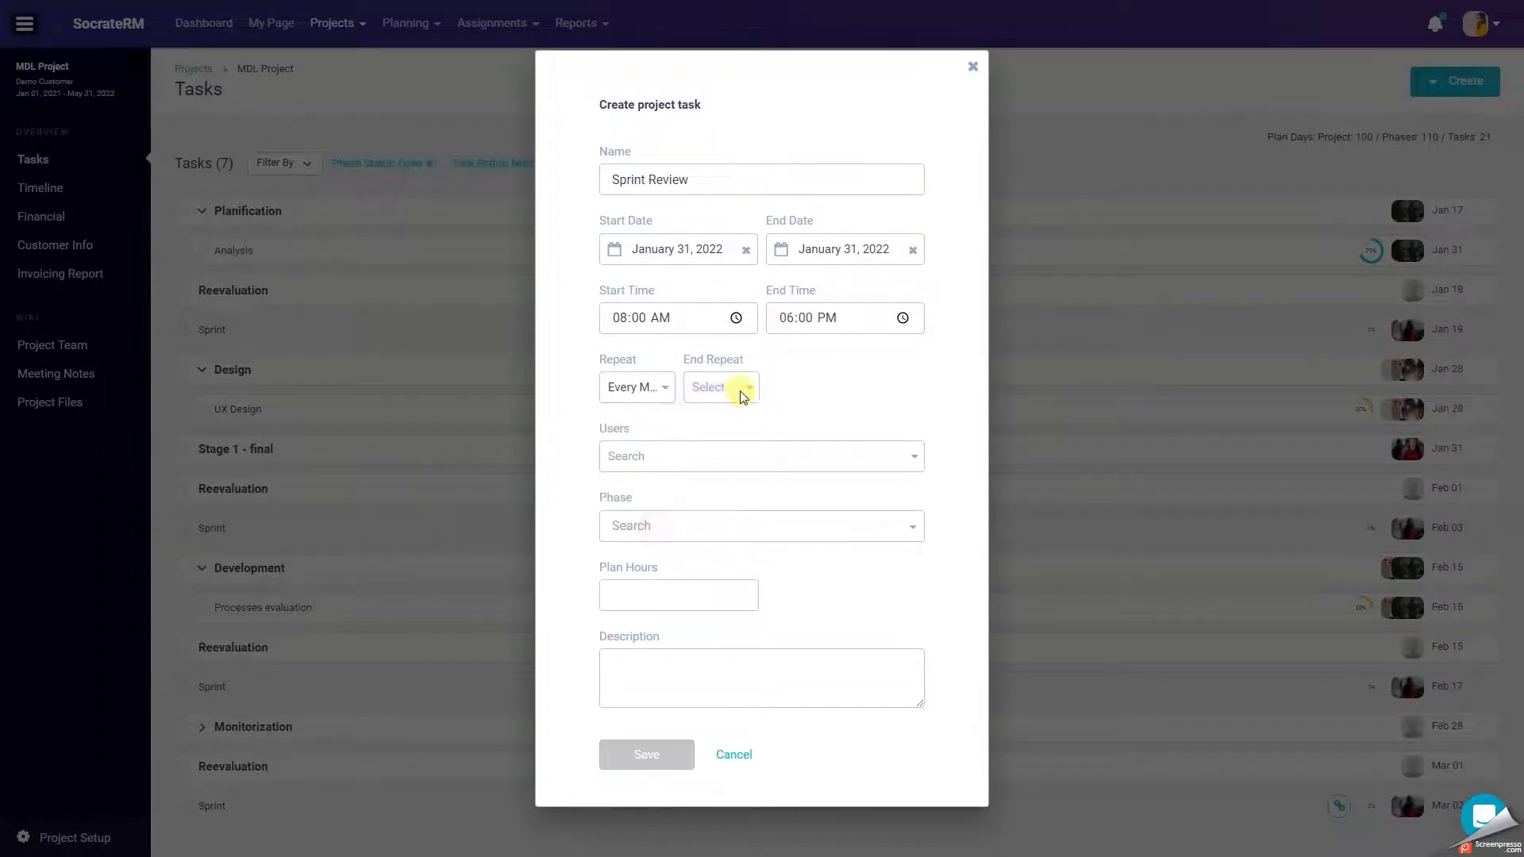
pyautogui.click(721, 387)
pyautogui.click(738, 452)
pyautogui.click(834, 386)
pyautogui.click(950, 427)
pyautogui.click(950, 427)
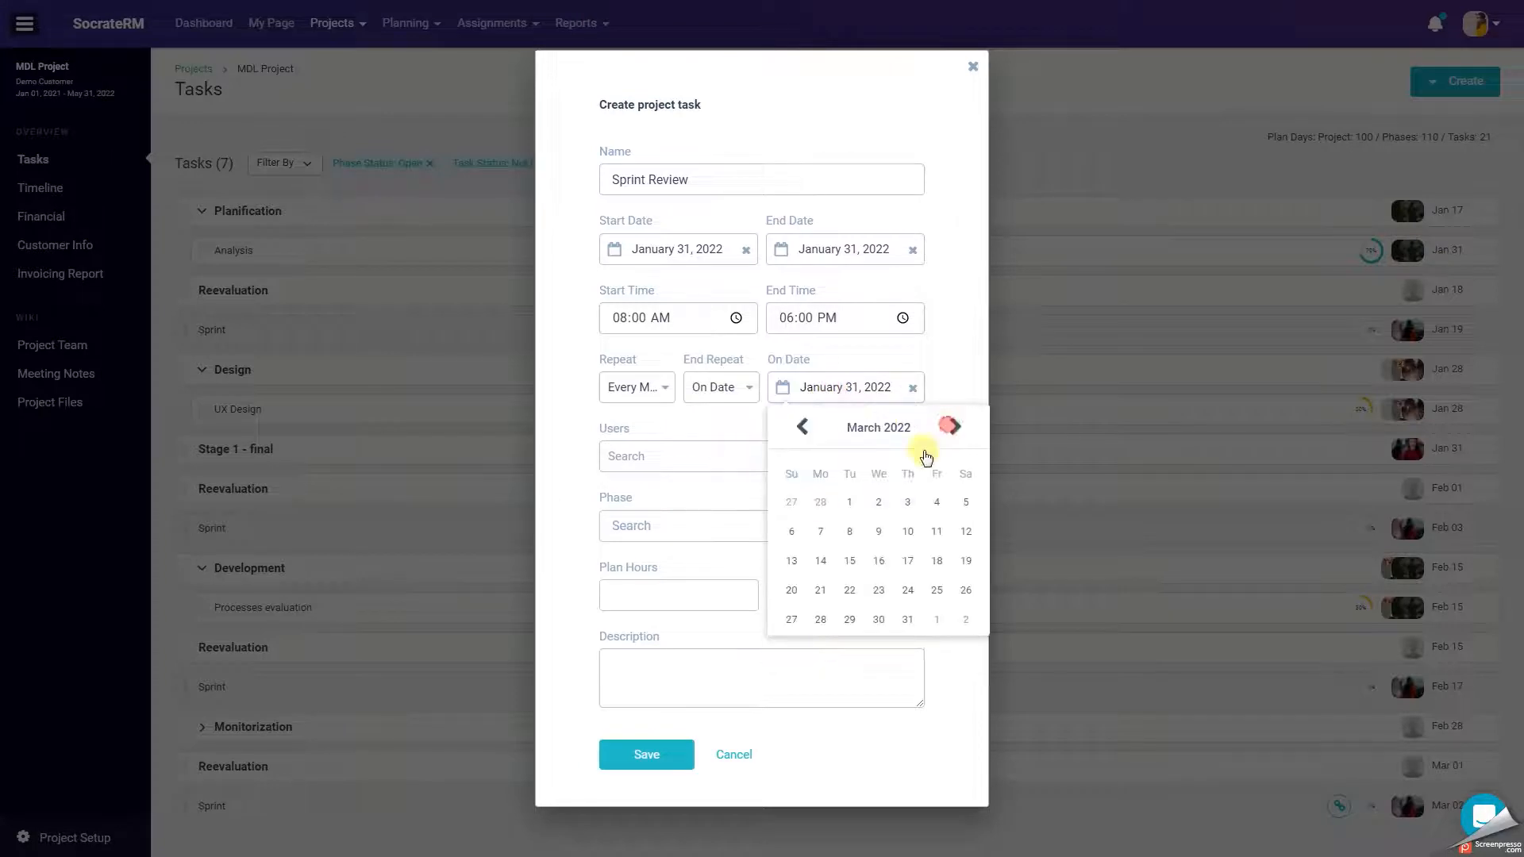
pyautogui.click(906, 621)
pyautogui.click(707, 458)
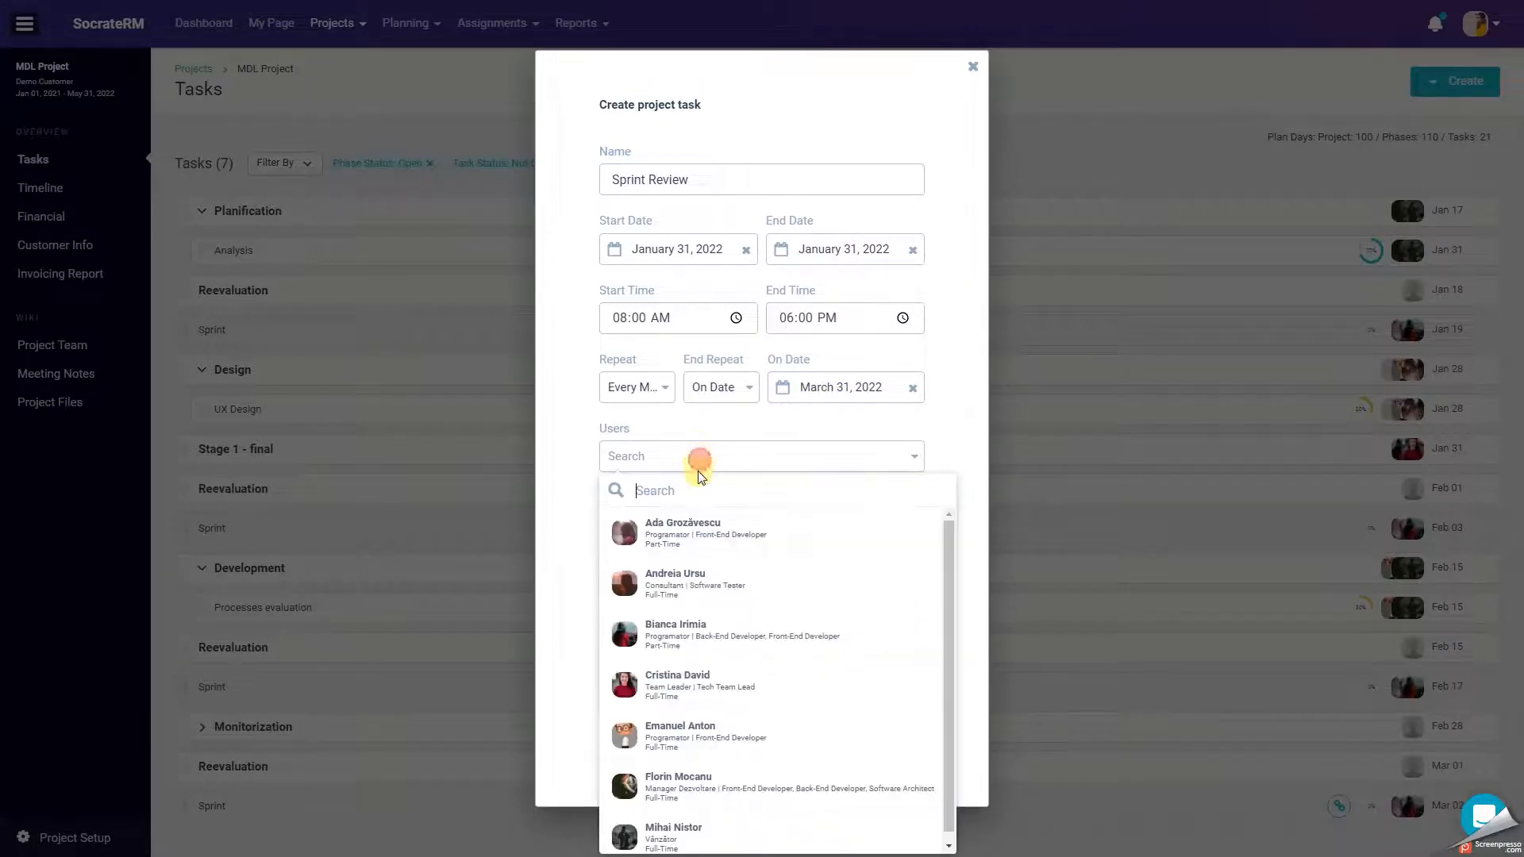
pyautogui.click(702, 454)
pyautogui.click(686, 758)
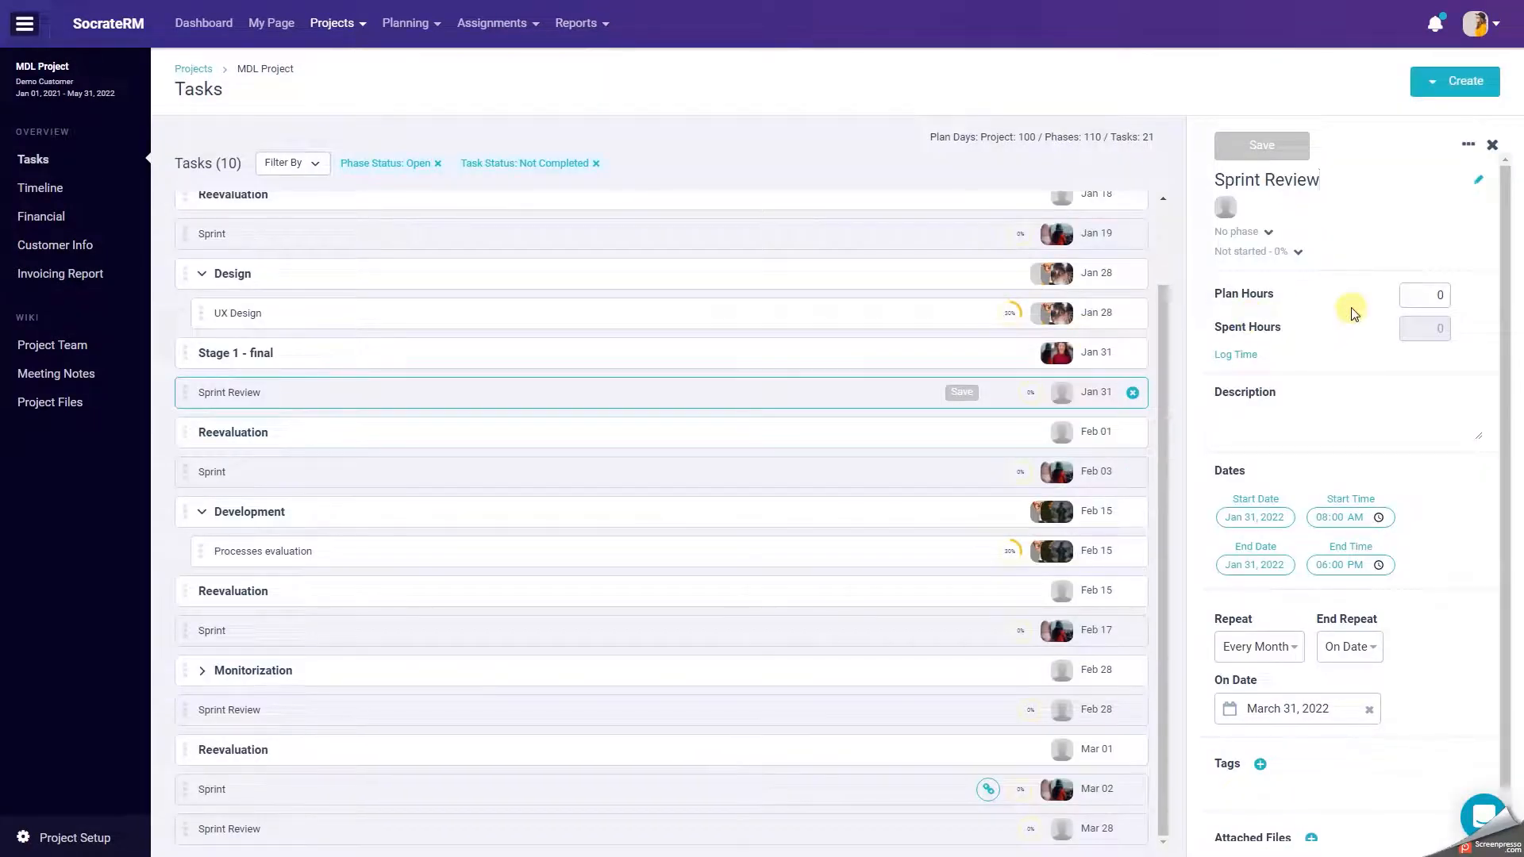
# Review the UX Design task's logged time entries and its options for attaching files.
pyautogui.click(494, 310)
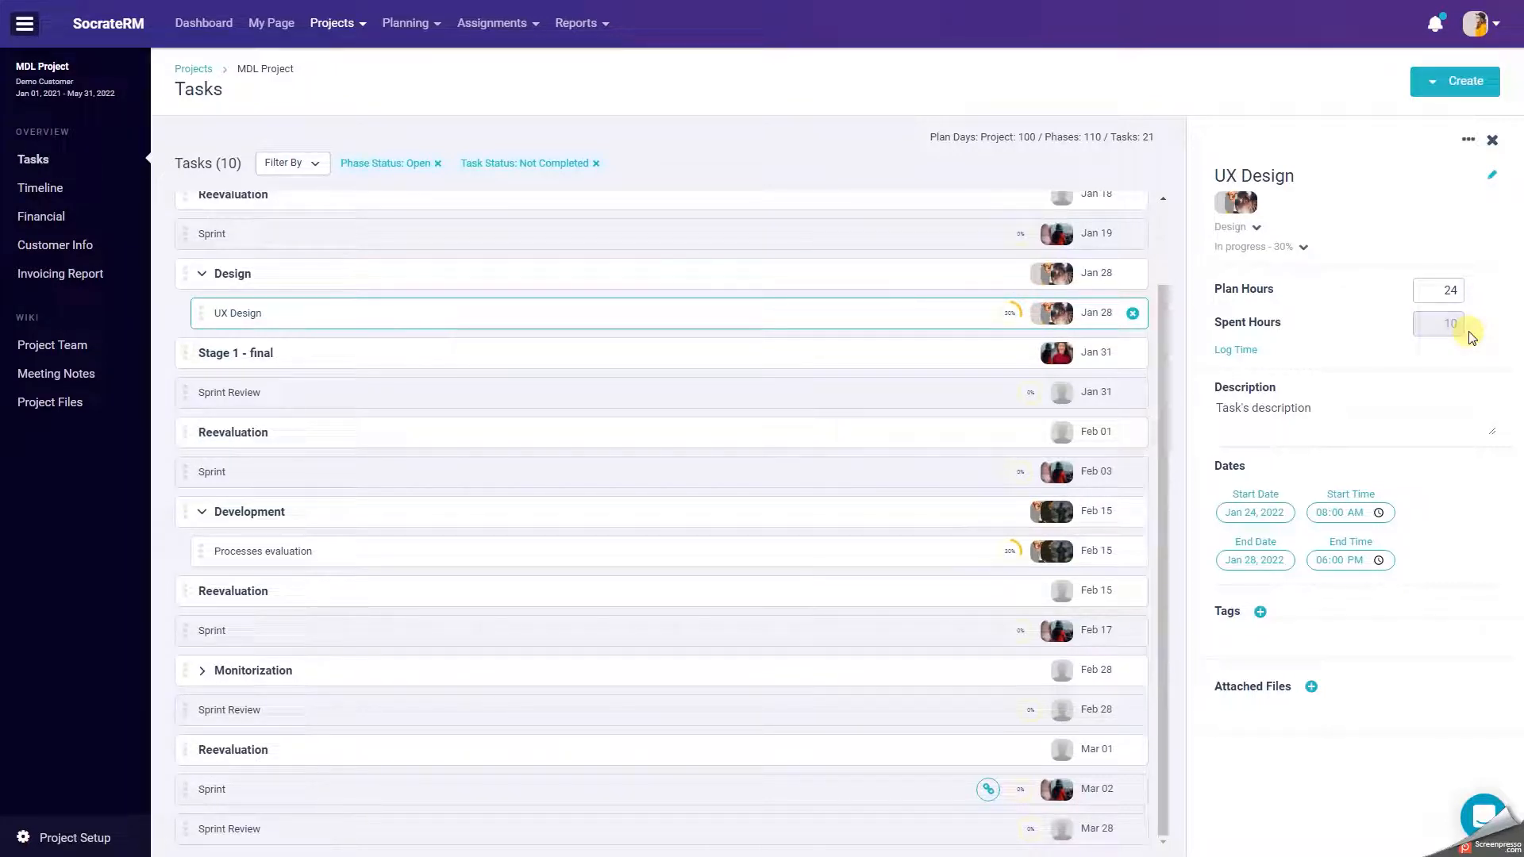
pyautogui.click(1244, 358)
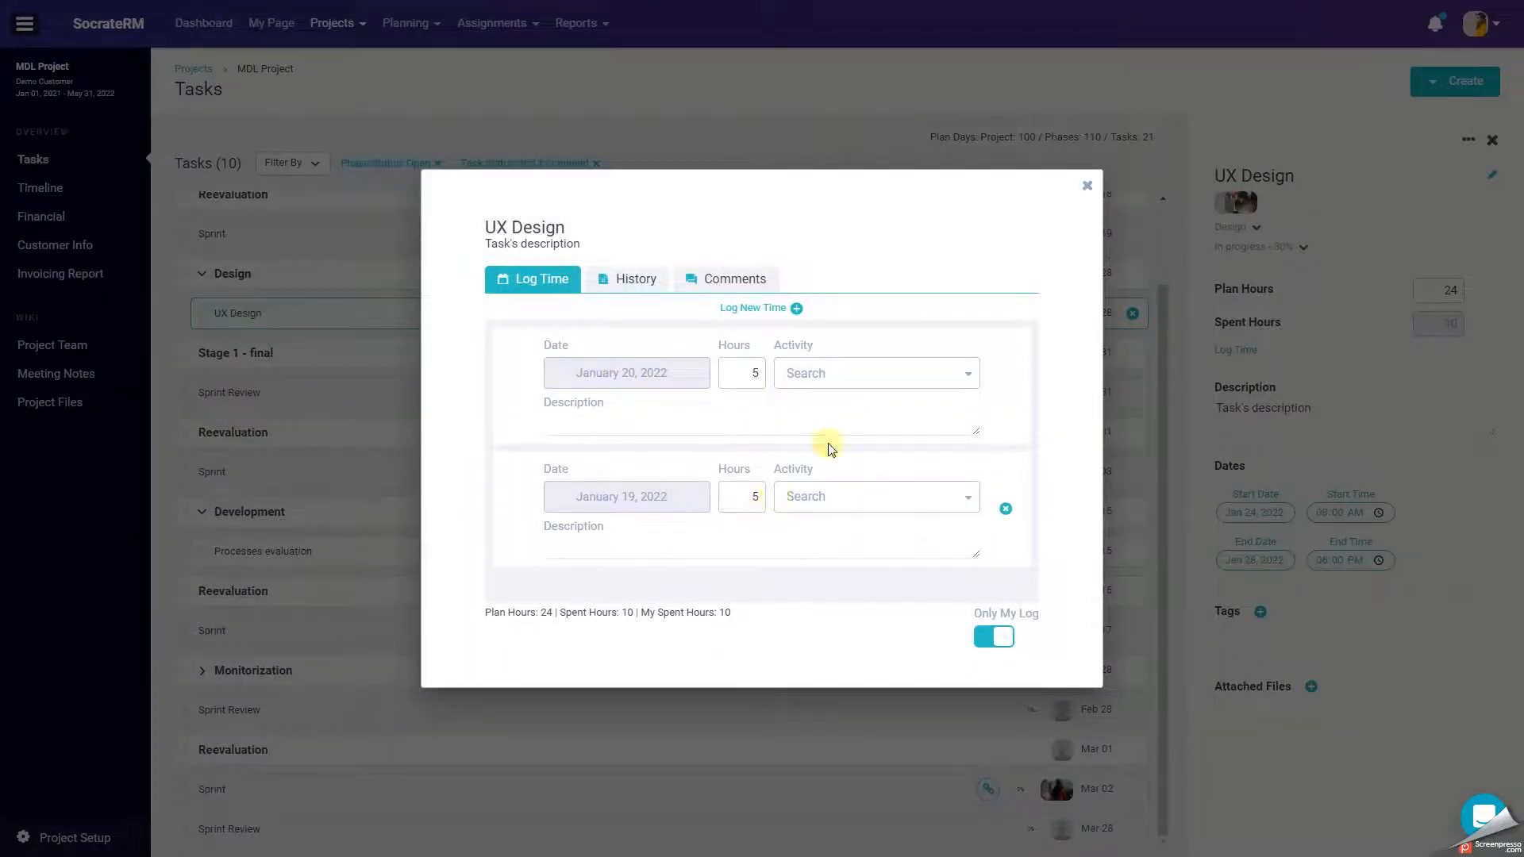
pyautogui.click(1088, 184)
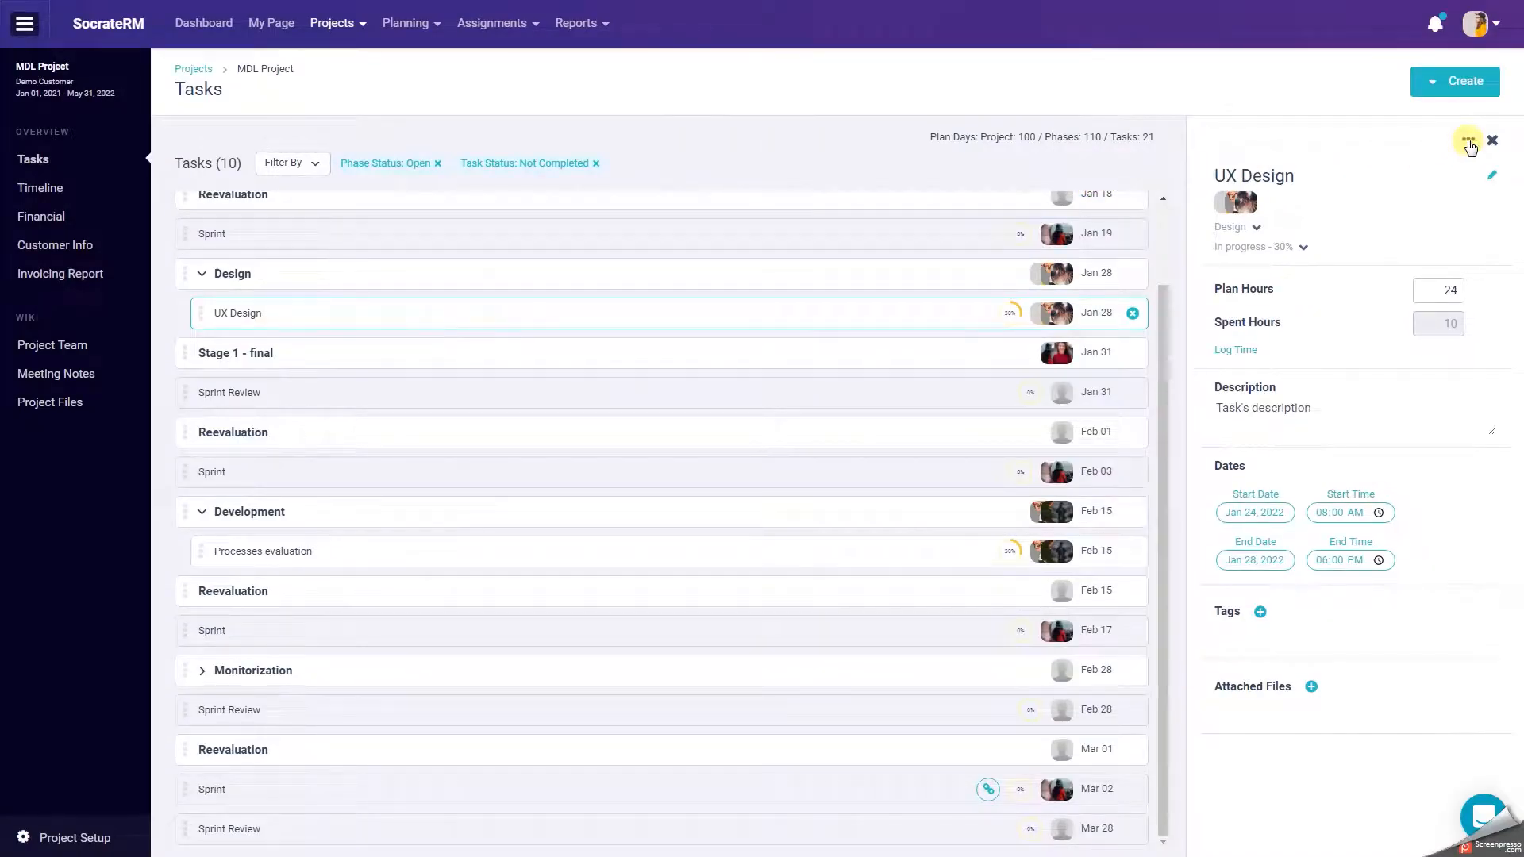
pyautogui.click(1311, 687)
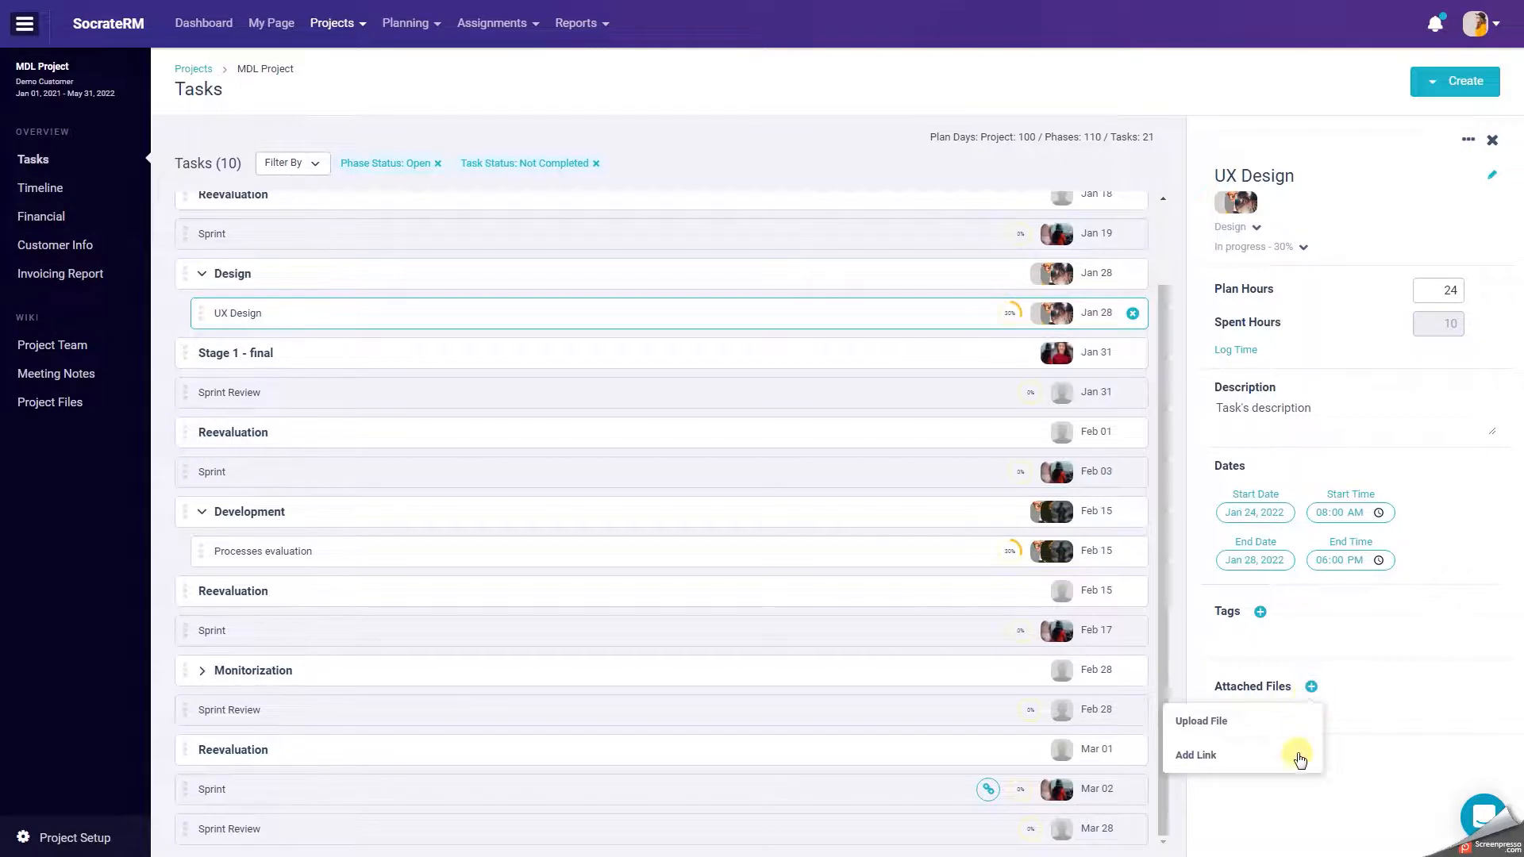
# Add the public comment "The task is done" to the UX Design task and close the comments.
pyautogui.click(1468, 140)
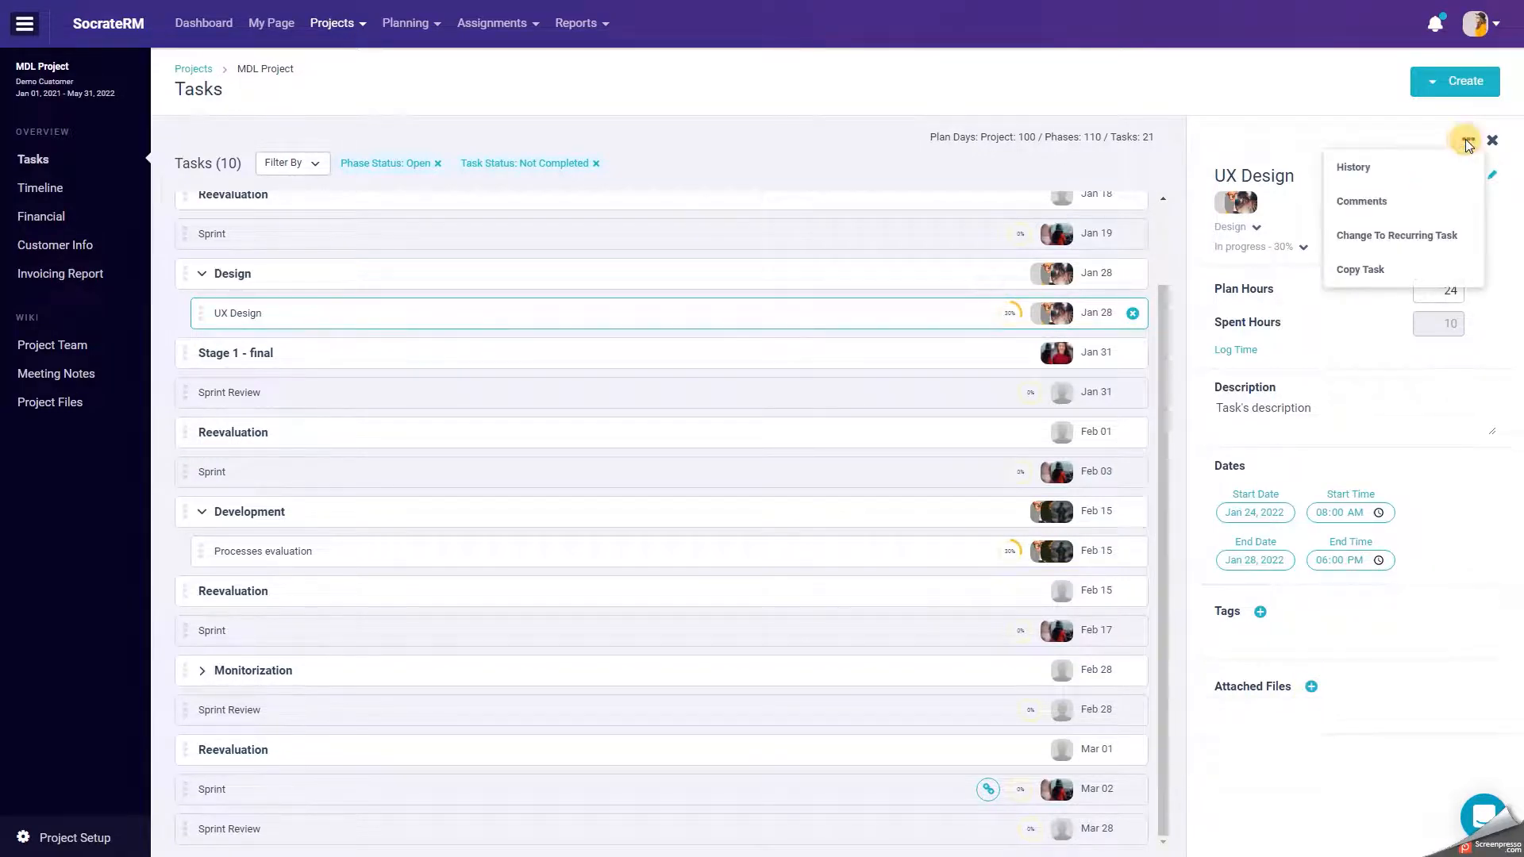
pyautogui.click(1462, 206)
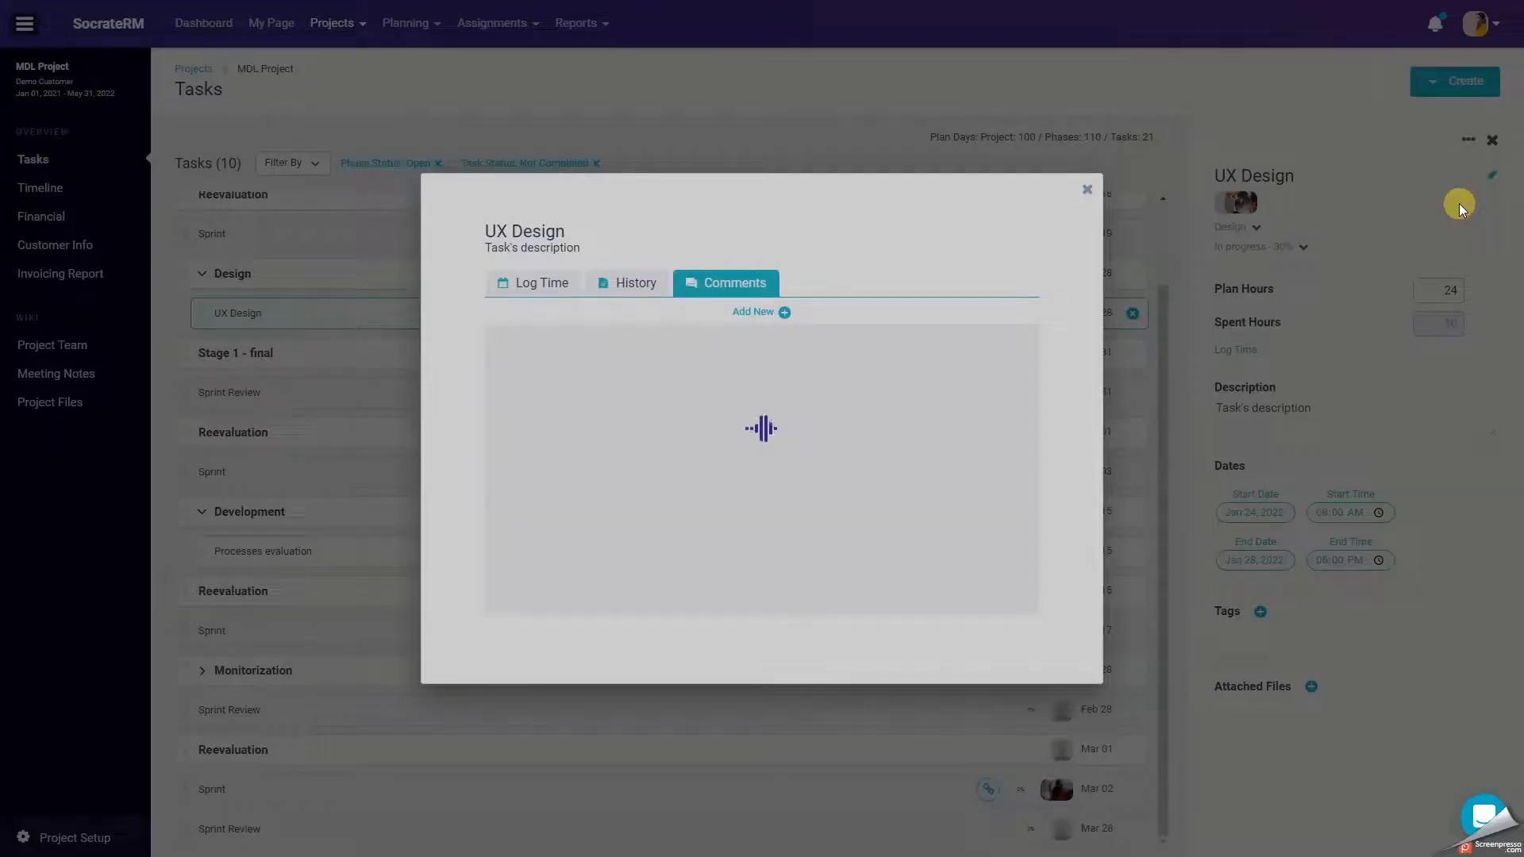
pyautogui.click(760, 310)
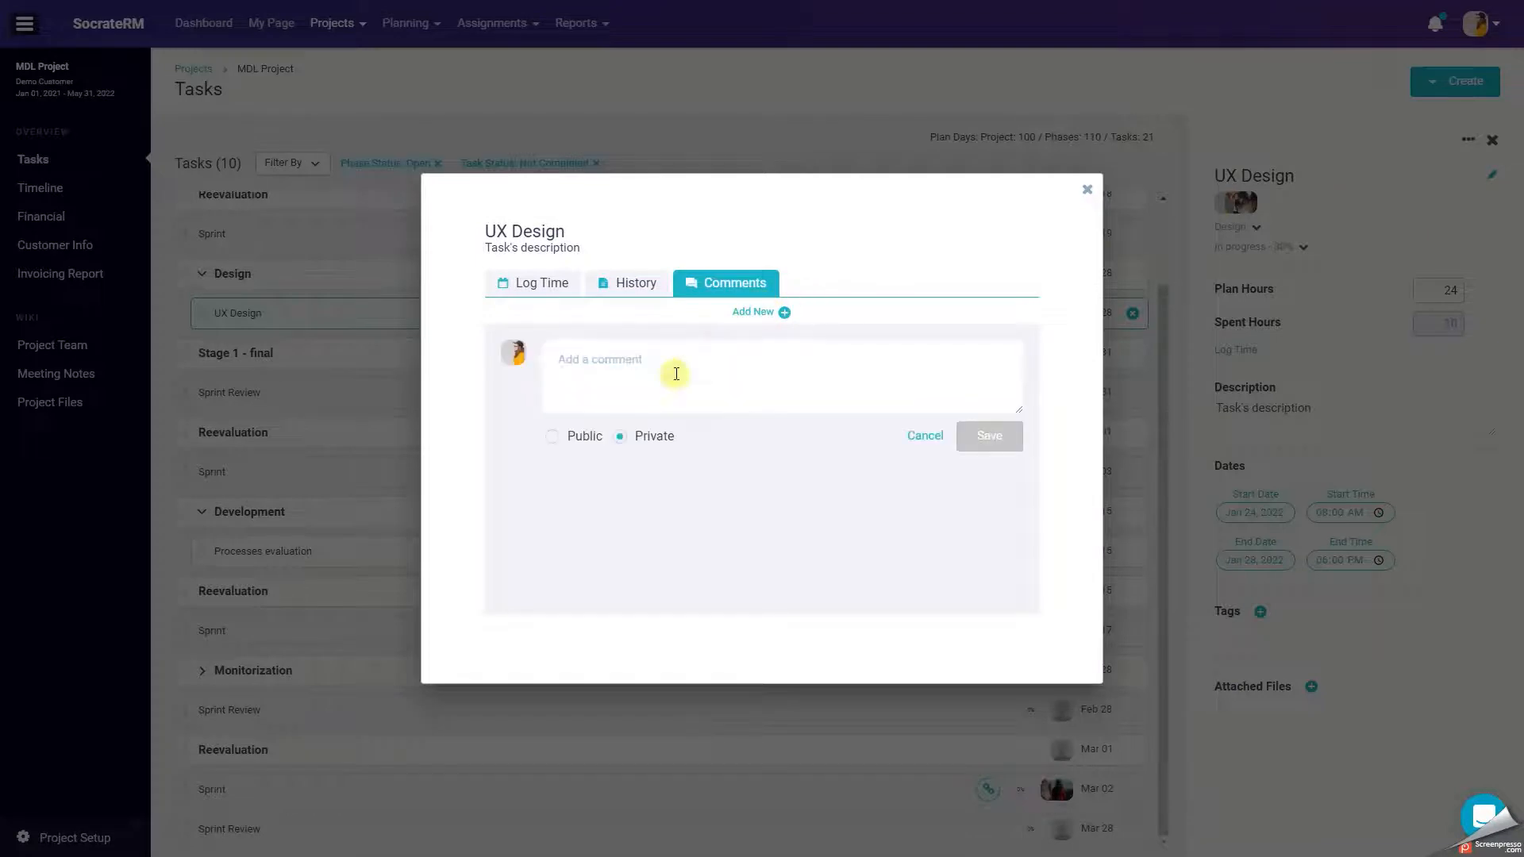
pyautogui.click(580, 374)
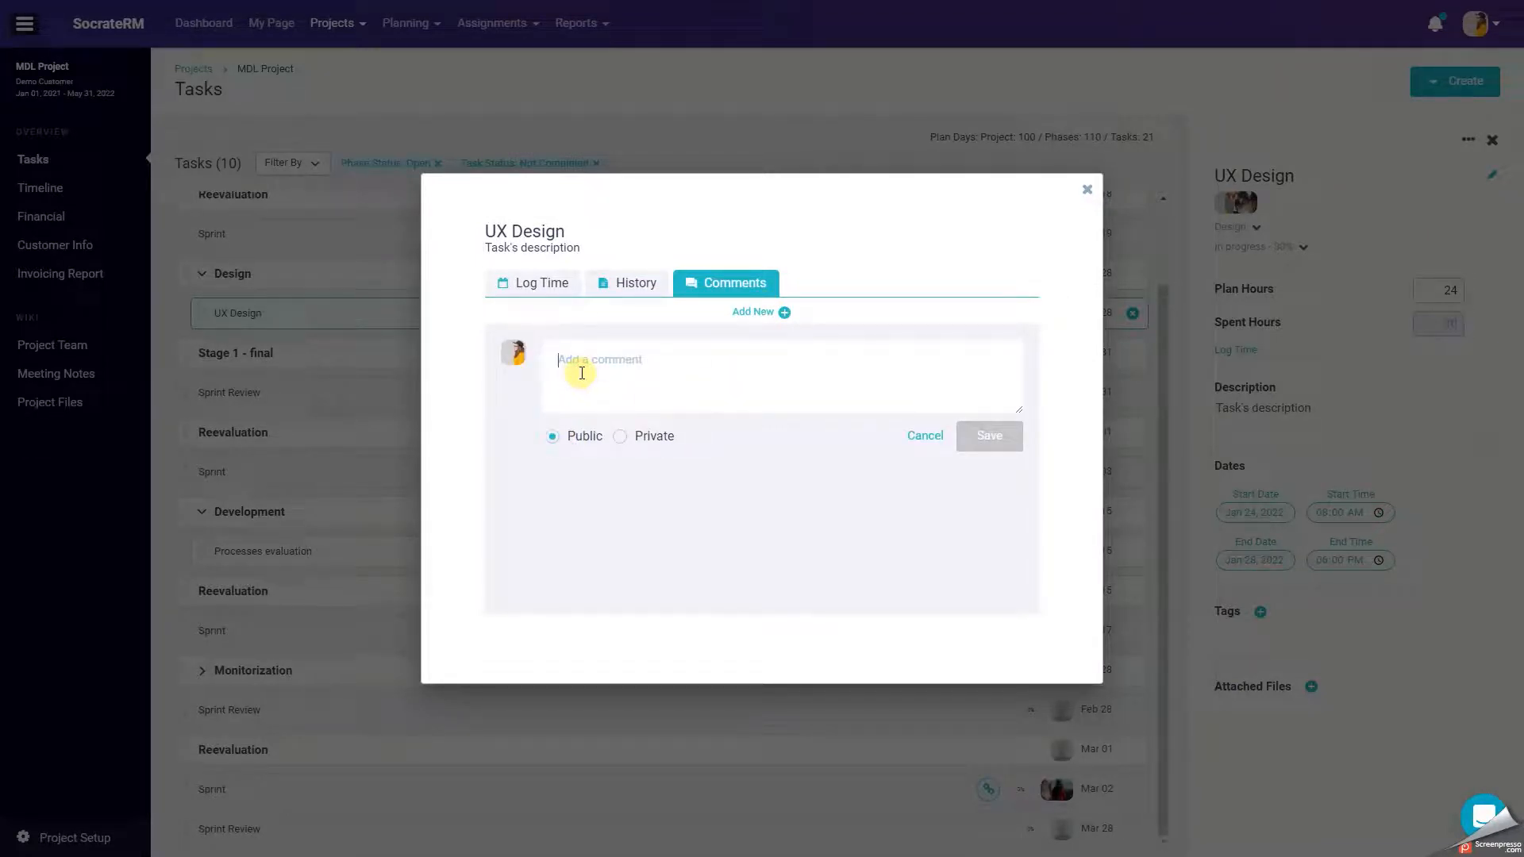
pyautogui.write('The task ')
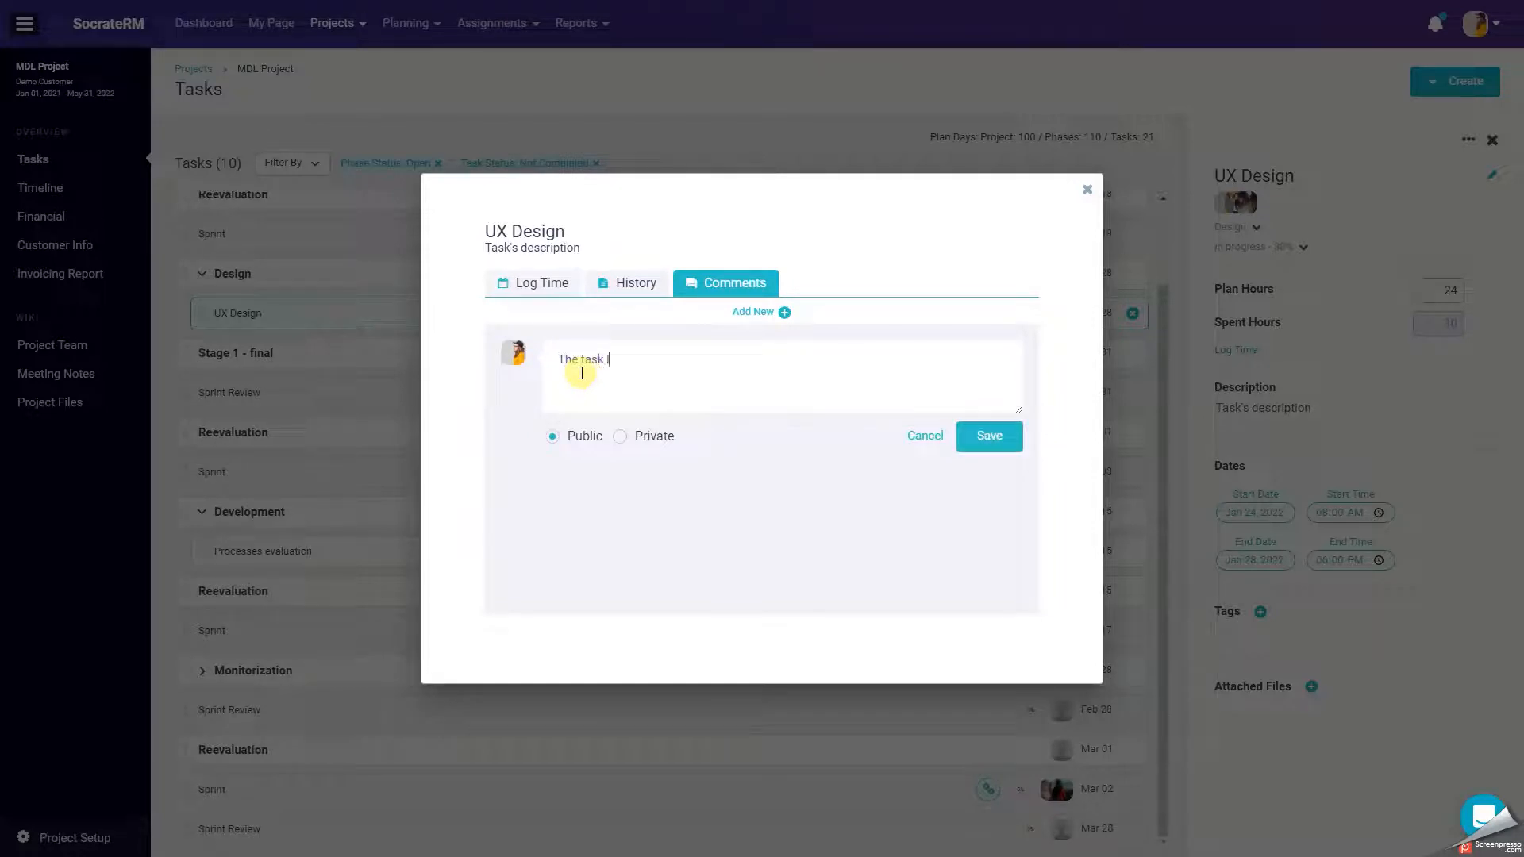
pyautogui.write('is done')
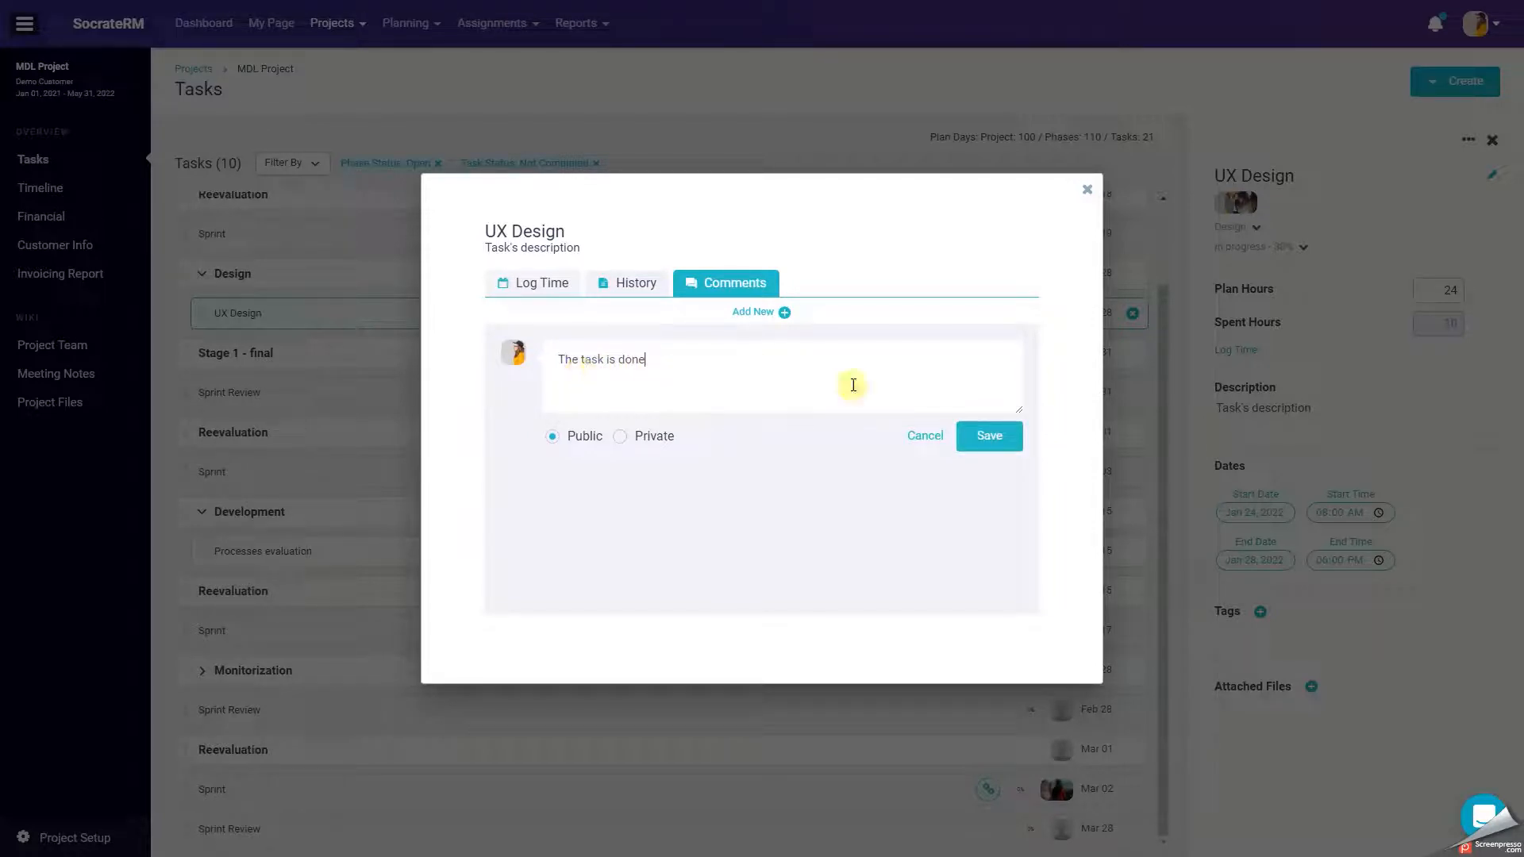
pyautogui.click(1009, 442)
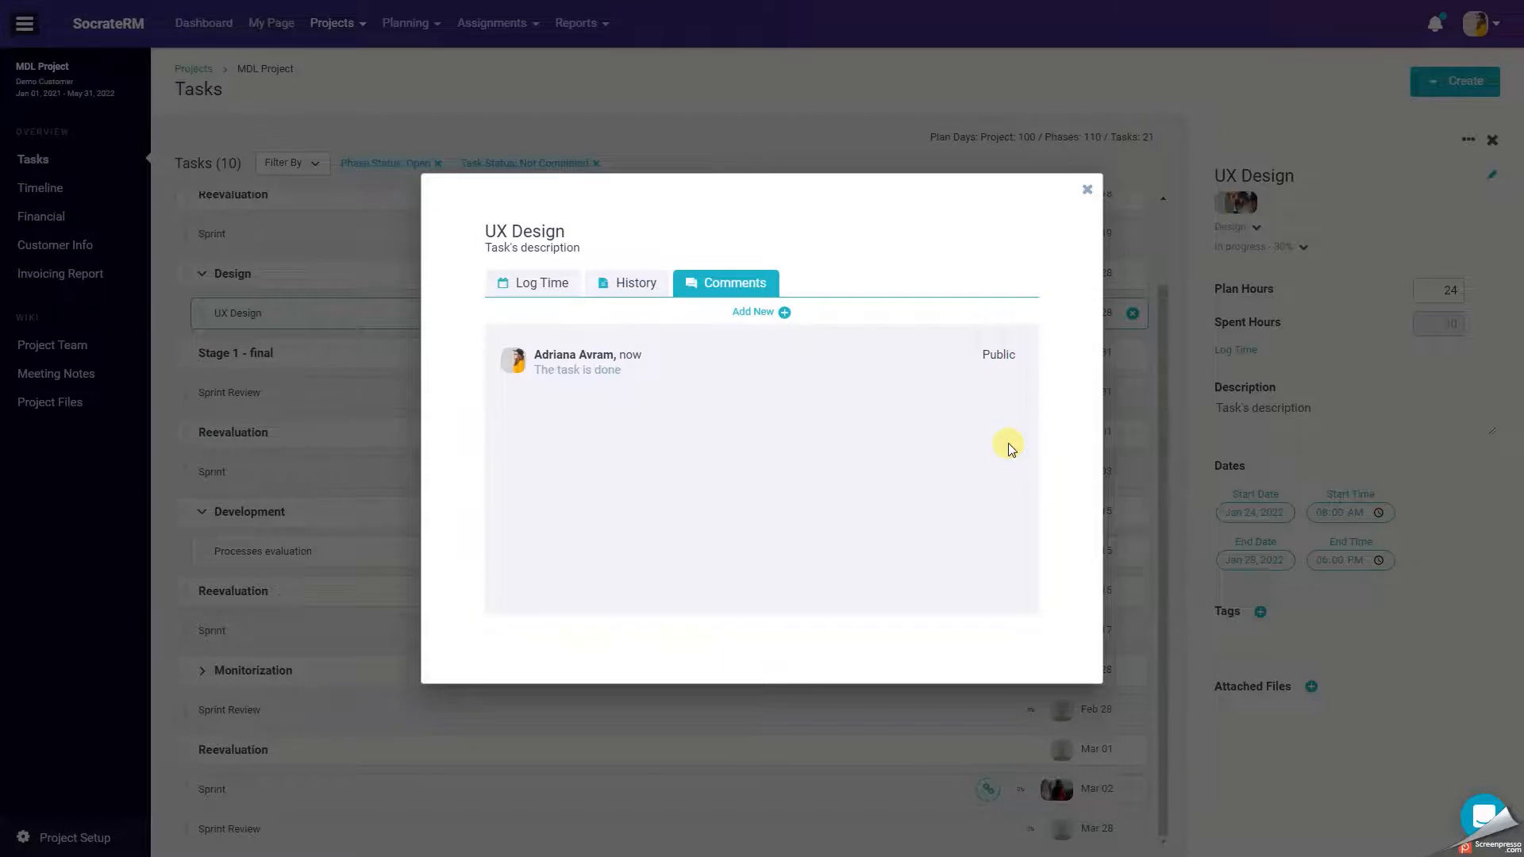
pyautogui.click(1090, 189)
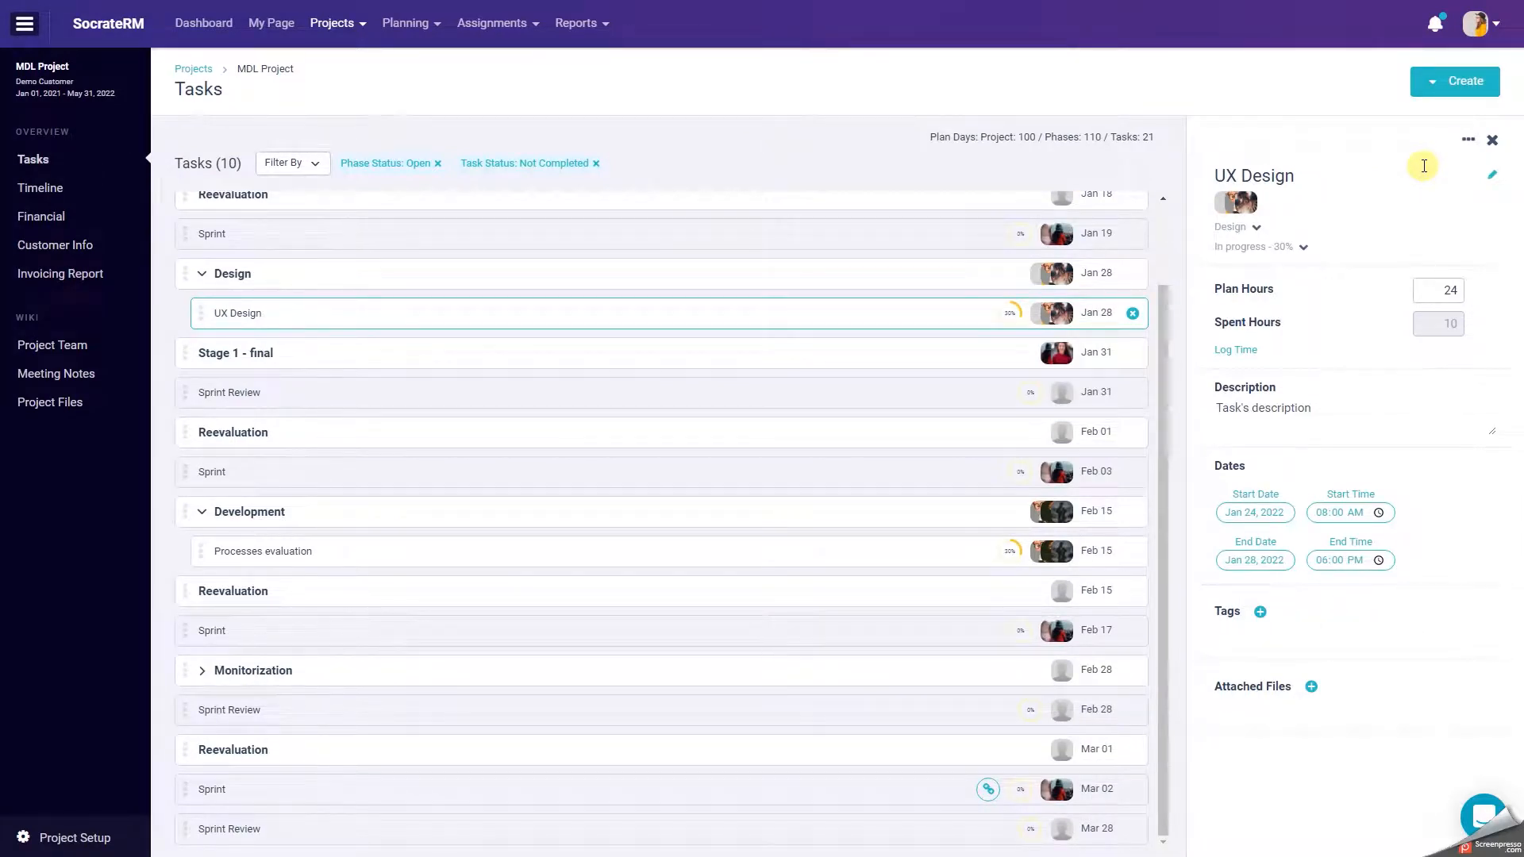
# View the additional actions available for the UX Design task and dismiss them.
pyautogui.click(1467, 141)
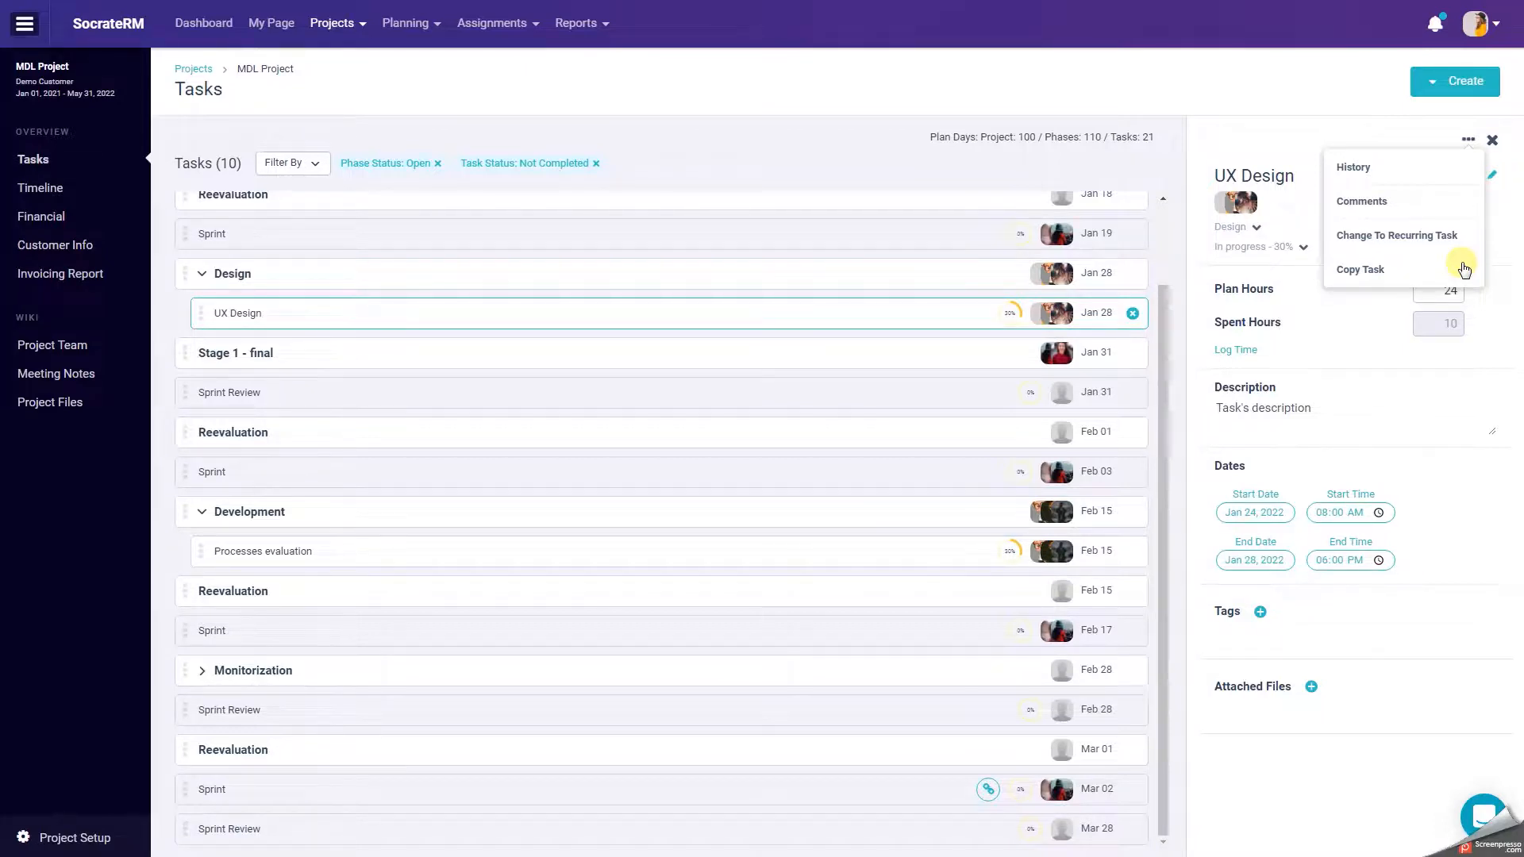
pyautogui.click(1337, 83)
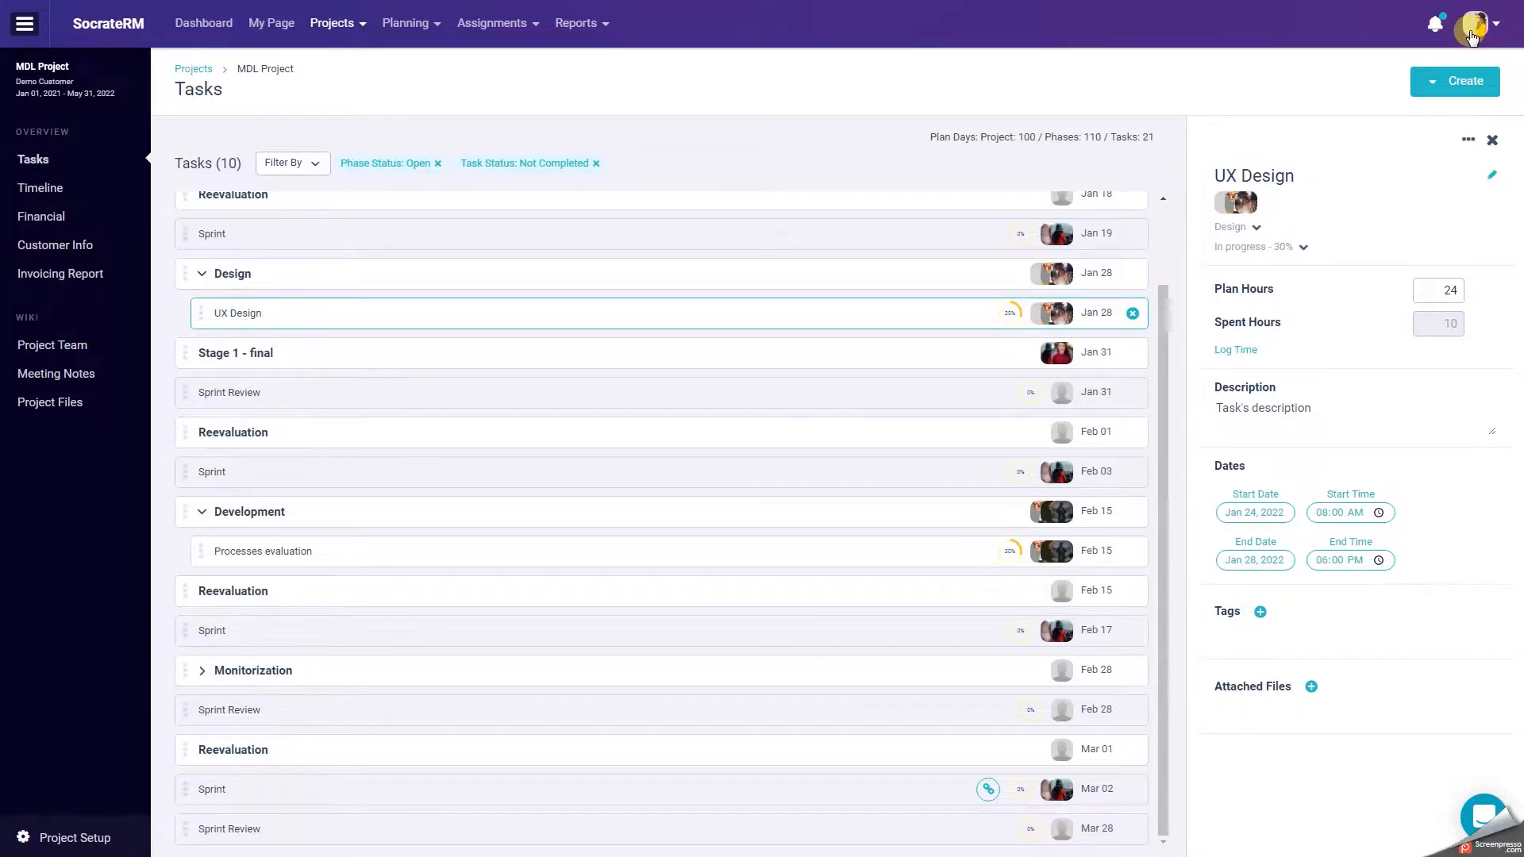
# Open the MDL Project's timeline, adjust its zoom and view it by day, week and month.
pyautogui.click(51, 191)
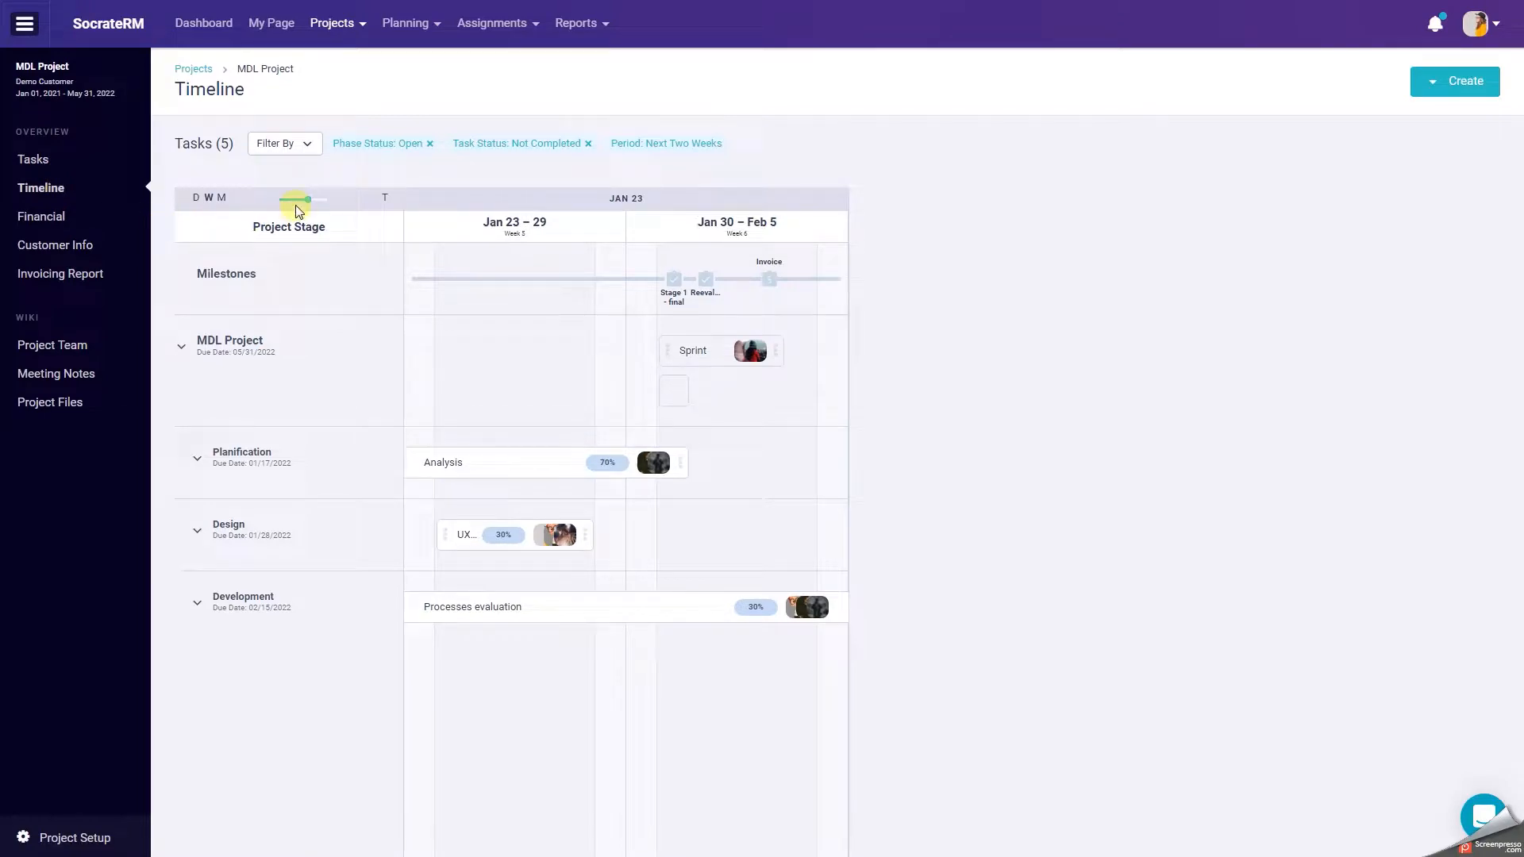
pyautogui.moveTo(300, 204); pyautogui.dragTo(309, 204)
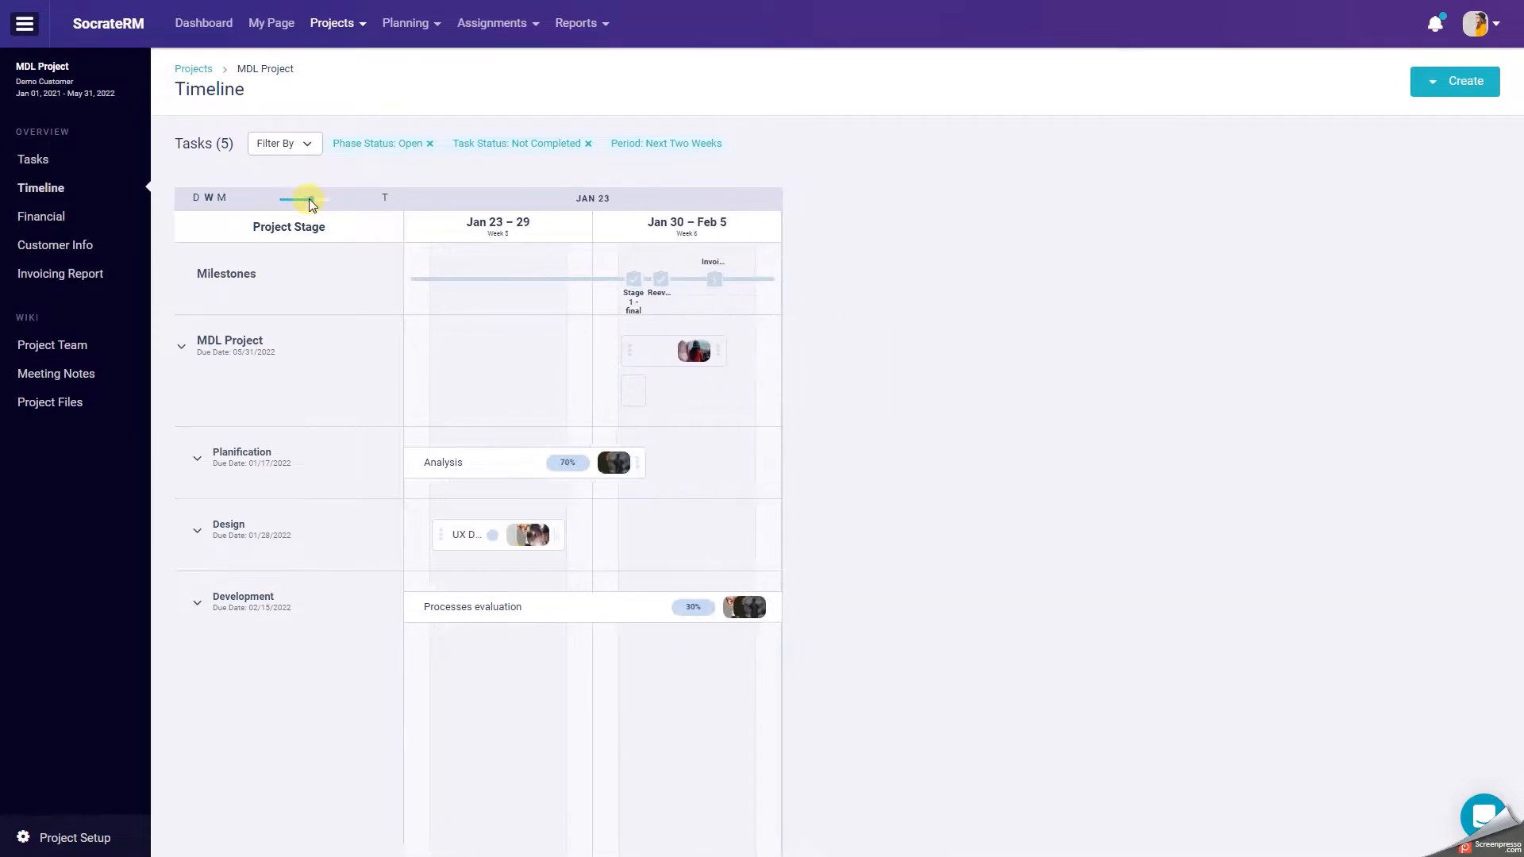
pyautogui.click(194, 200)
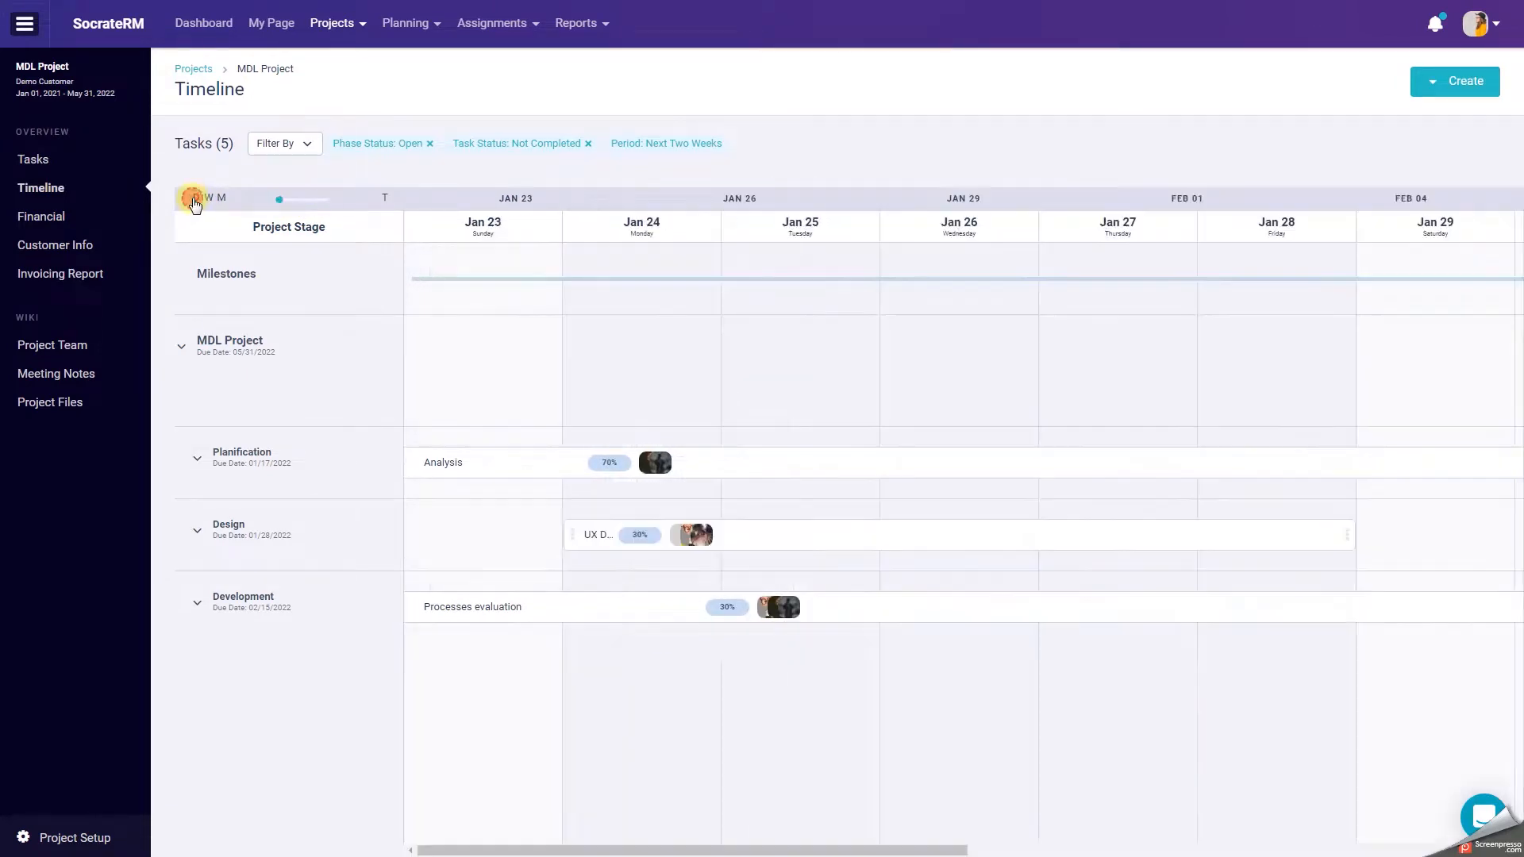
pyautogui.click(209, 199)
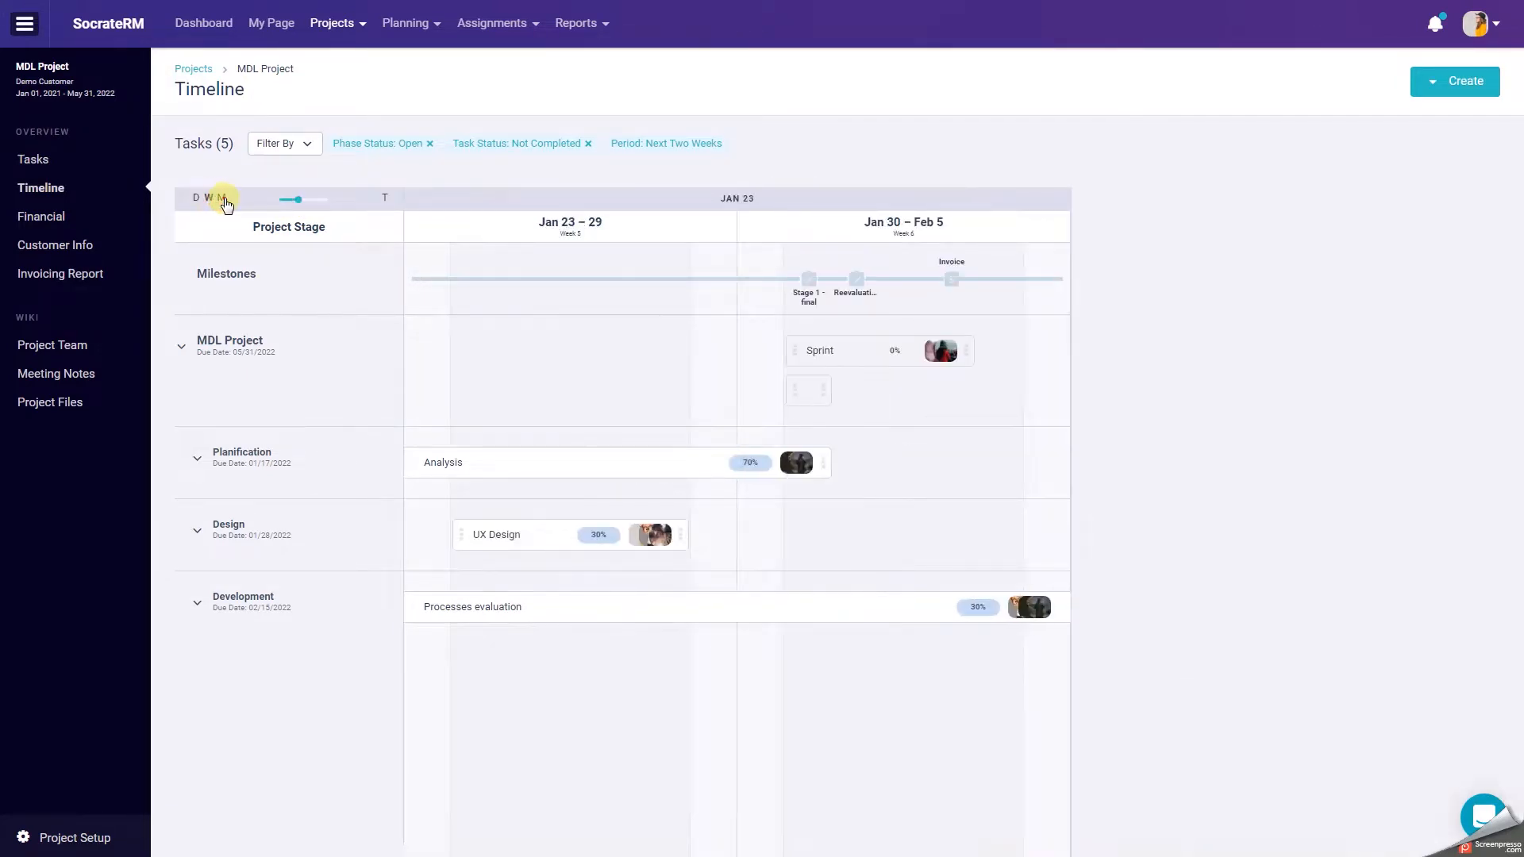
pyautogui.click(224, 199)
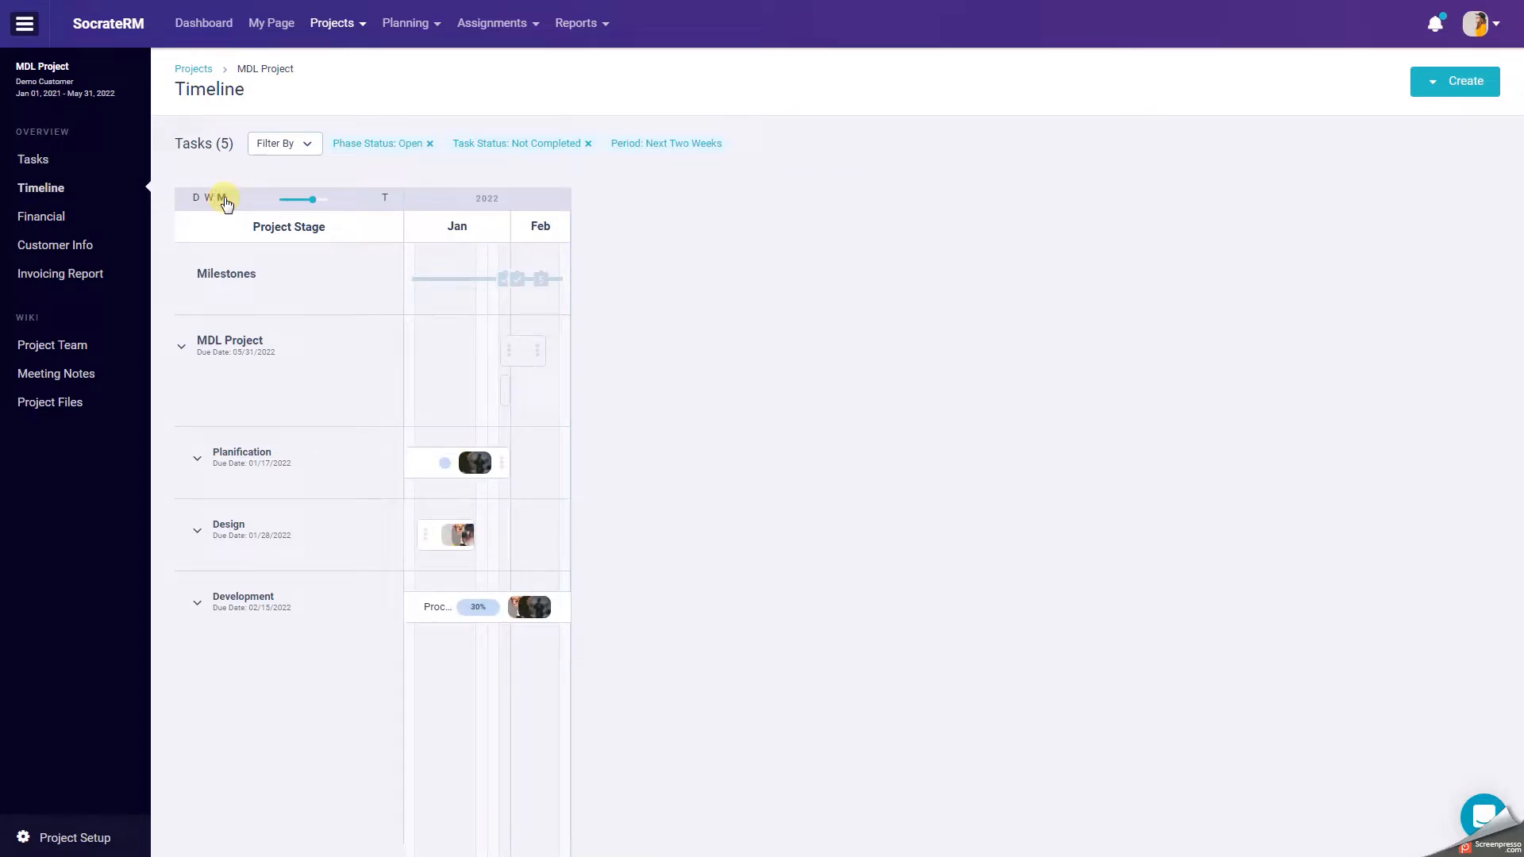
# Filter the timeline to the Next Month period and view what can be created from it.
pyautogui.click(300, 150)
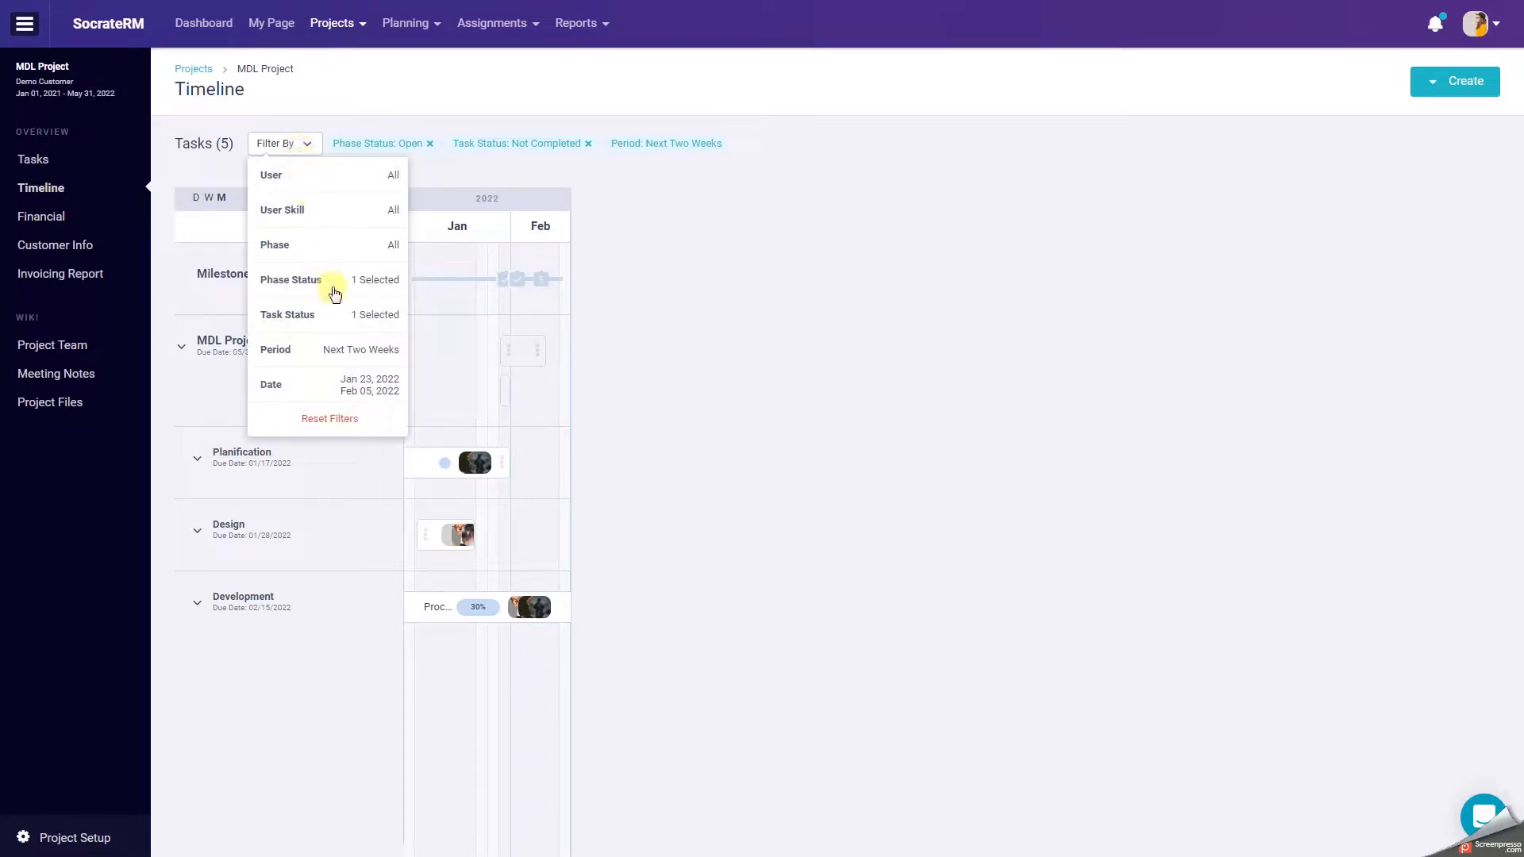
pyautogui.click(357, 351)
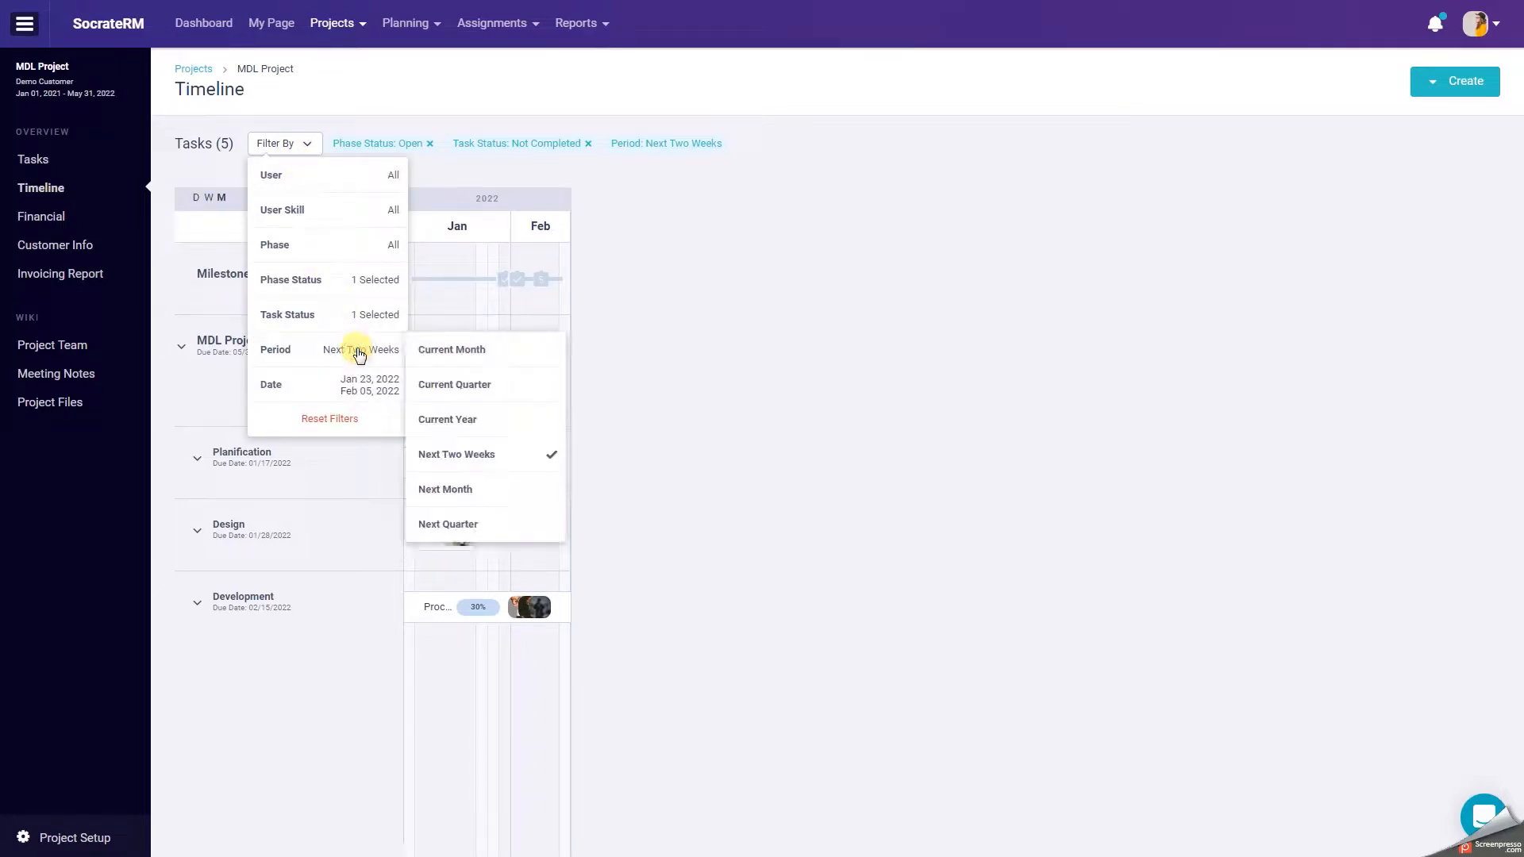
pyautogui.click(486, 492)
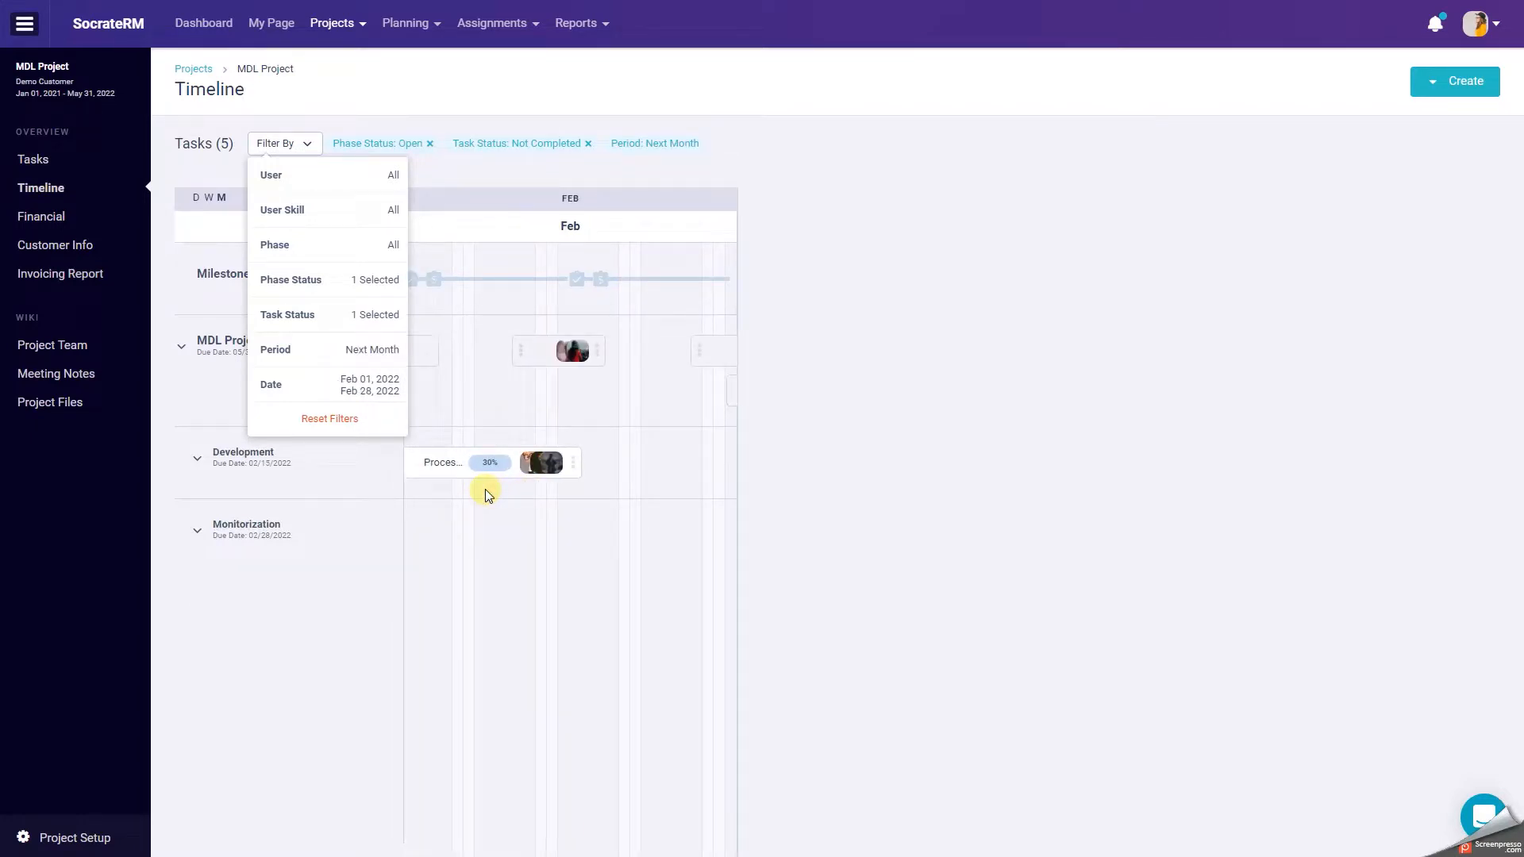
pyautogui.click(786, 479)
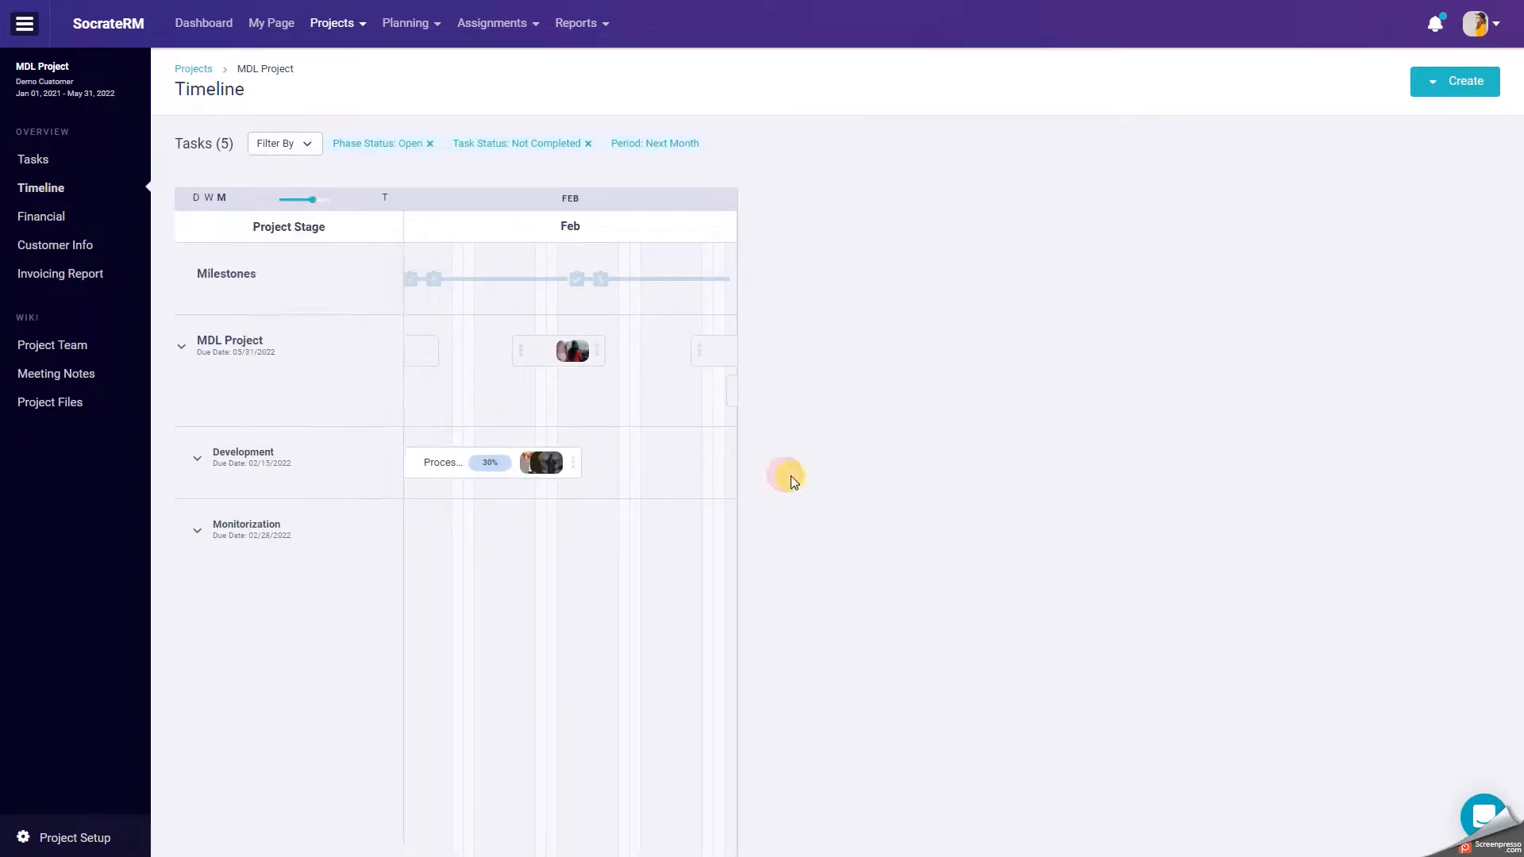
pyautogui.click(1441, 89)
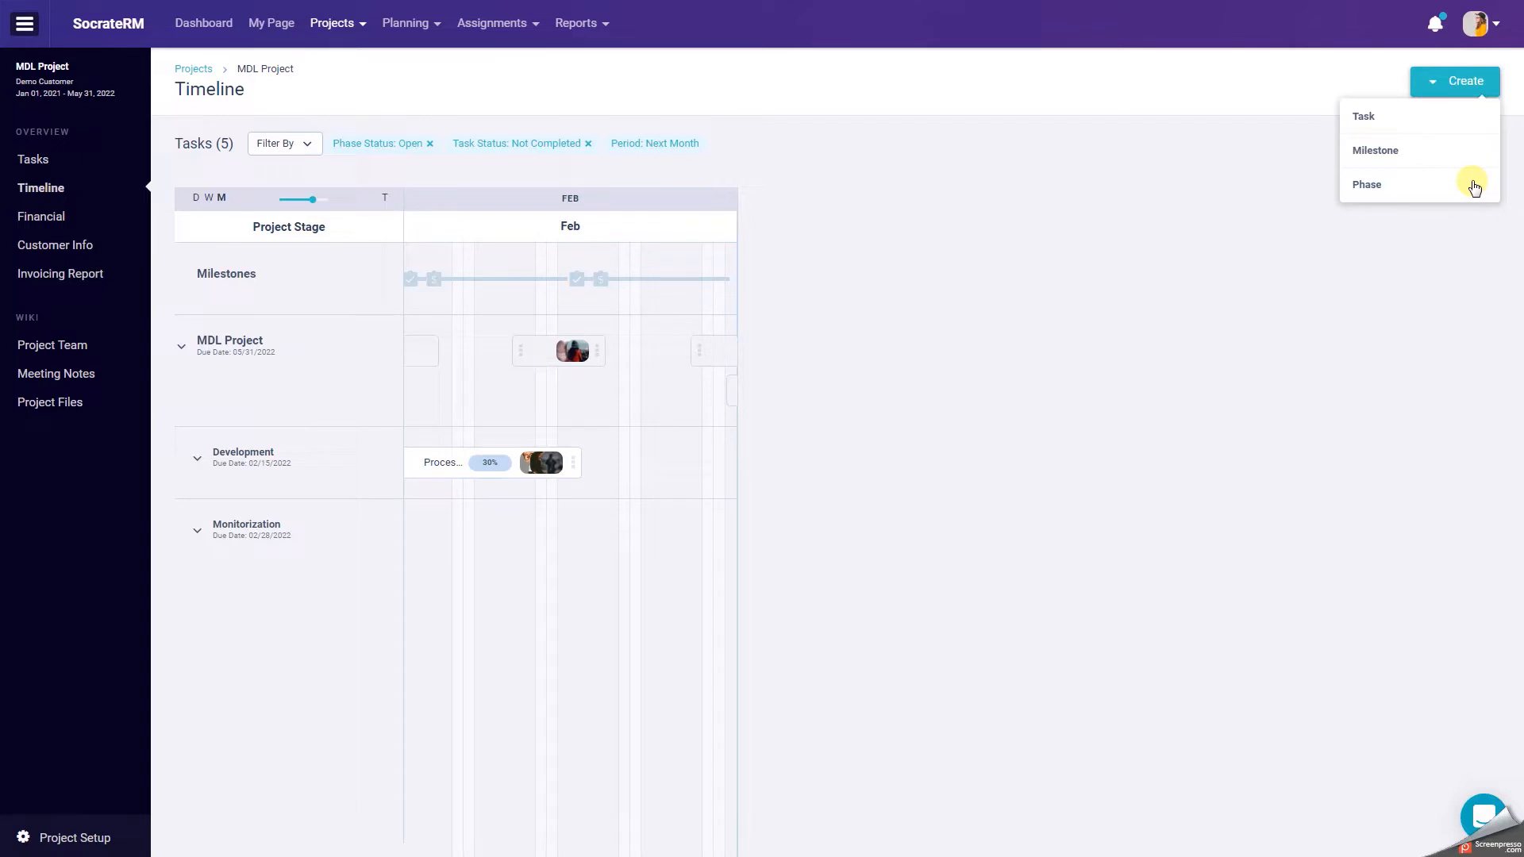
# Review the reassign, period, repeat, end repeat and completion options of the February 10–17 Sprint task, and open its full details.
pyautogui.click(531, 355)
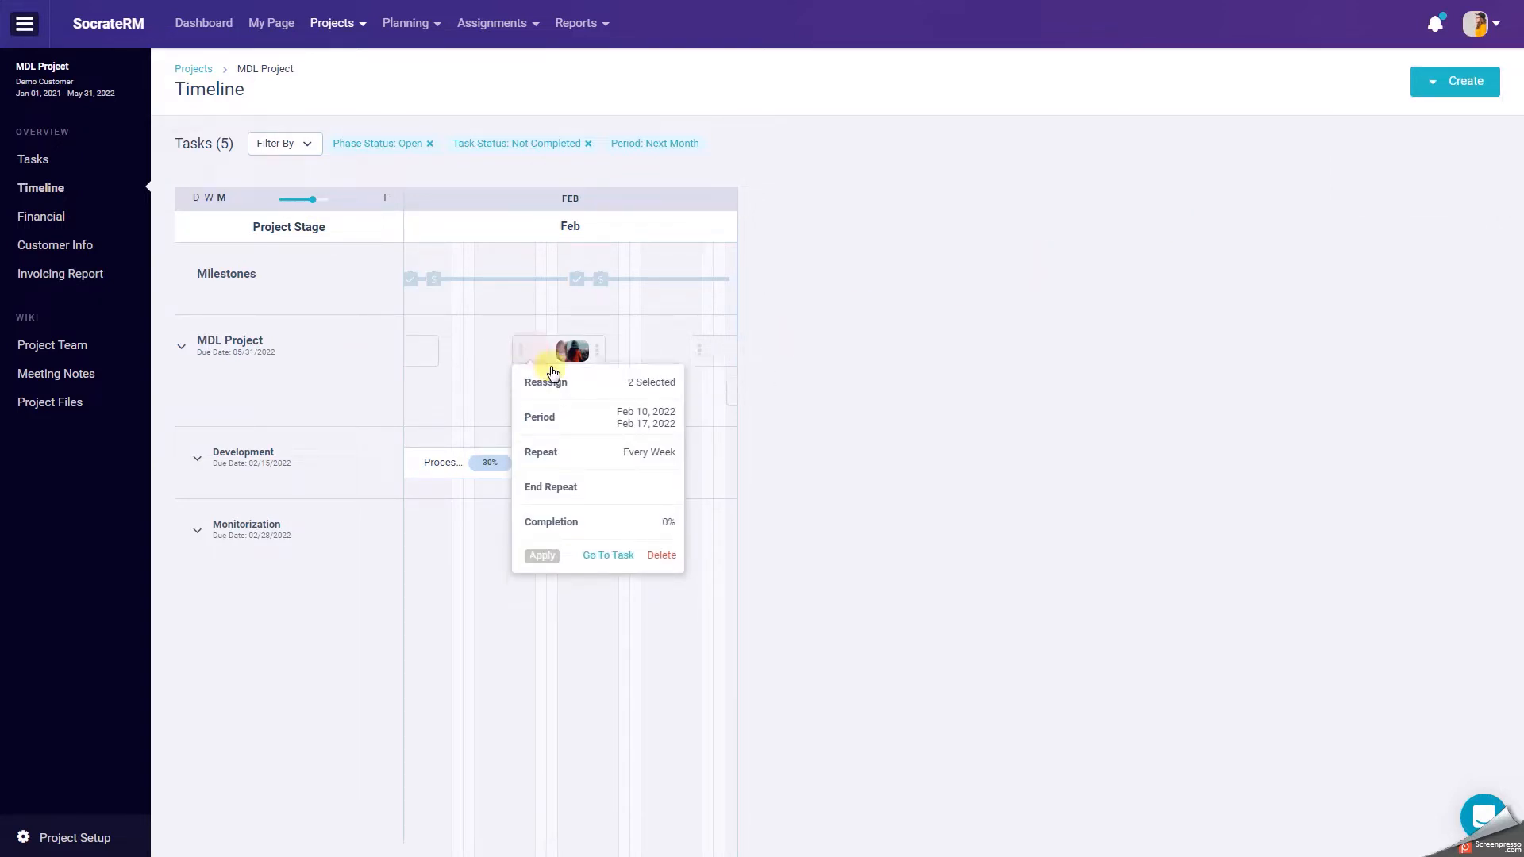
pyautogui.click(578, 387)
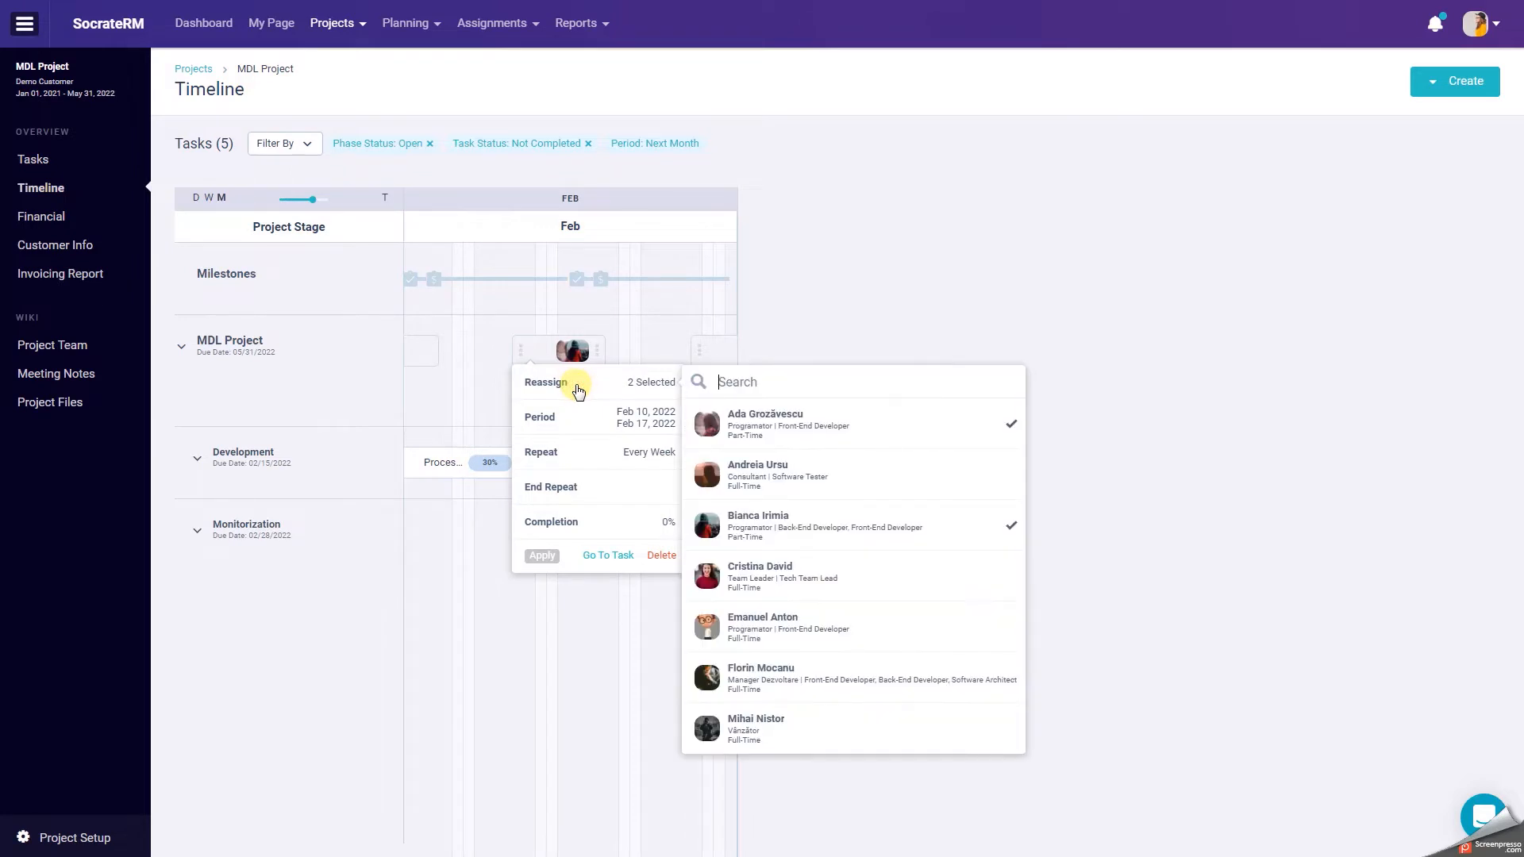
pyautogui.click(582, 419)
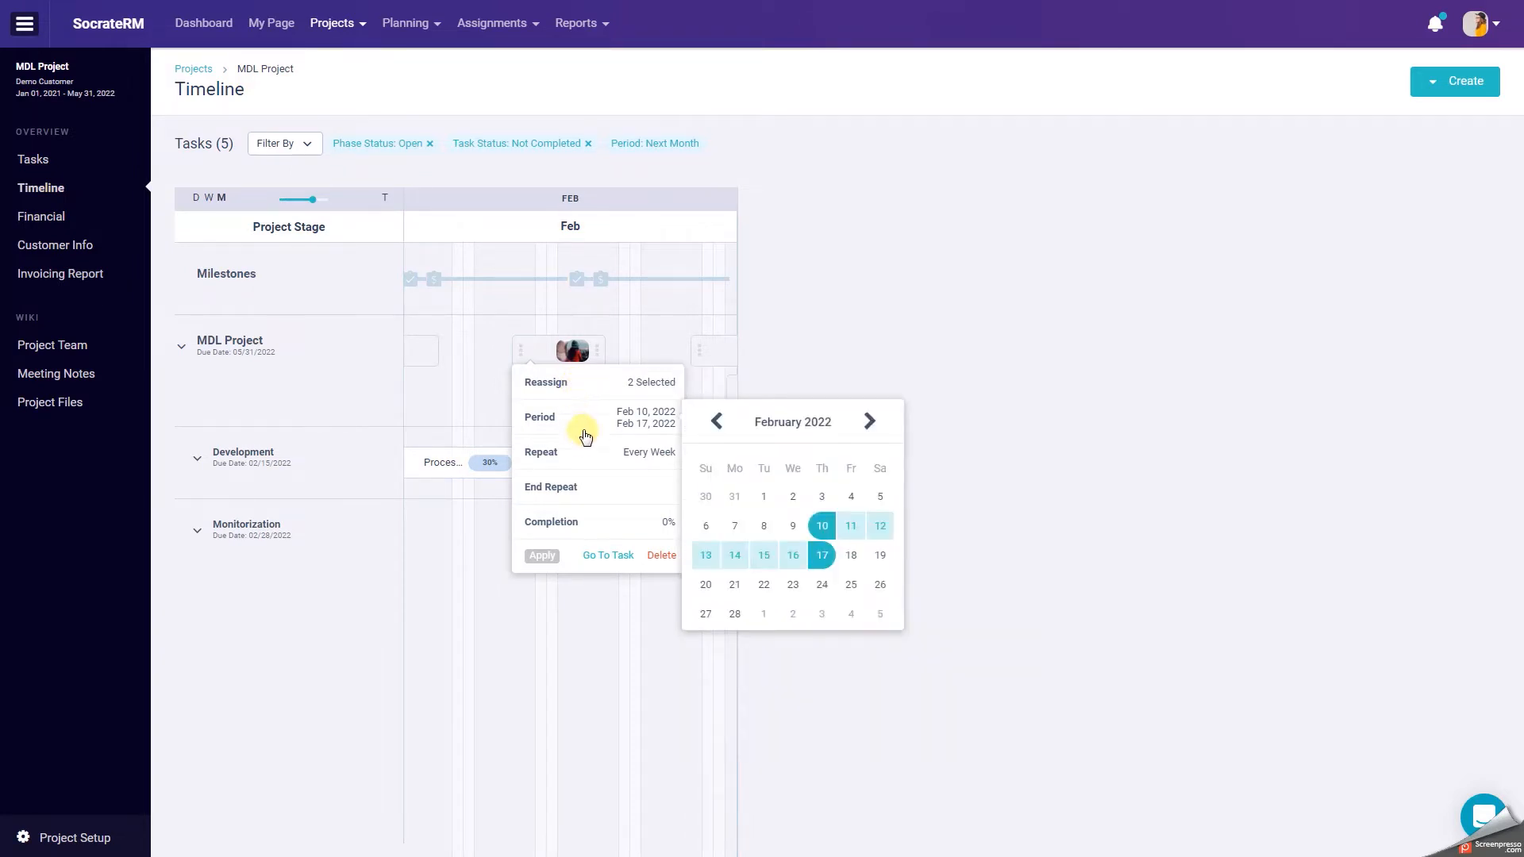
pyautogui.click(587, 453)
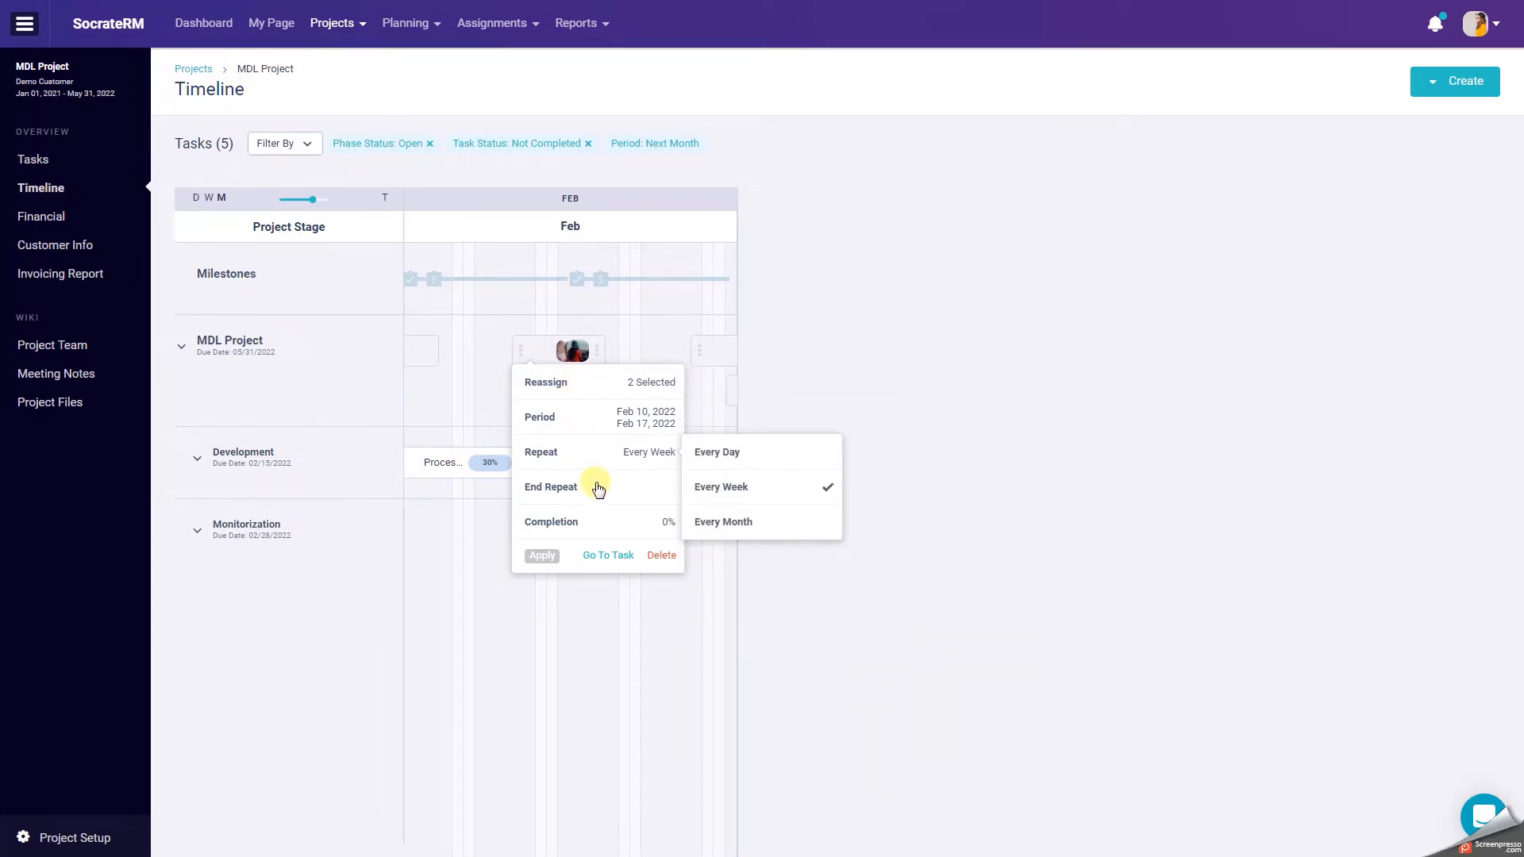
pyautogui.click(598, 488)
pyautogui.click(599, 530)
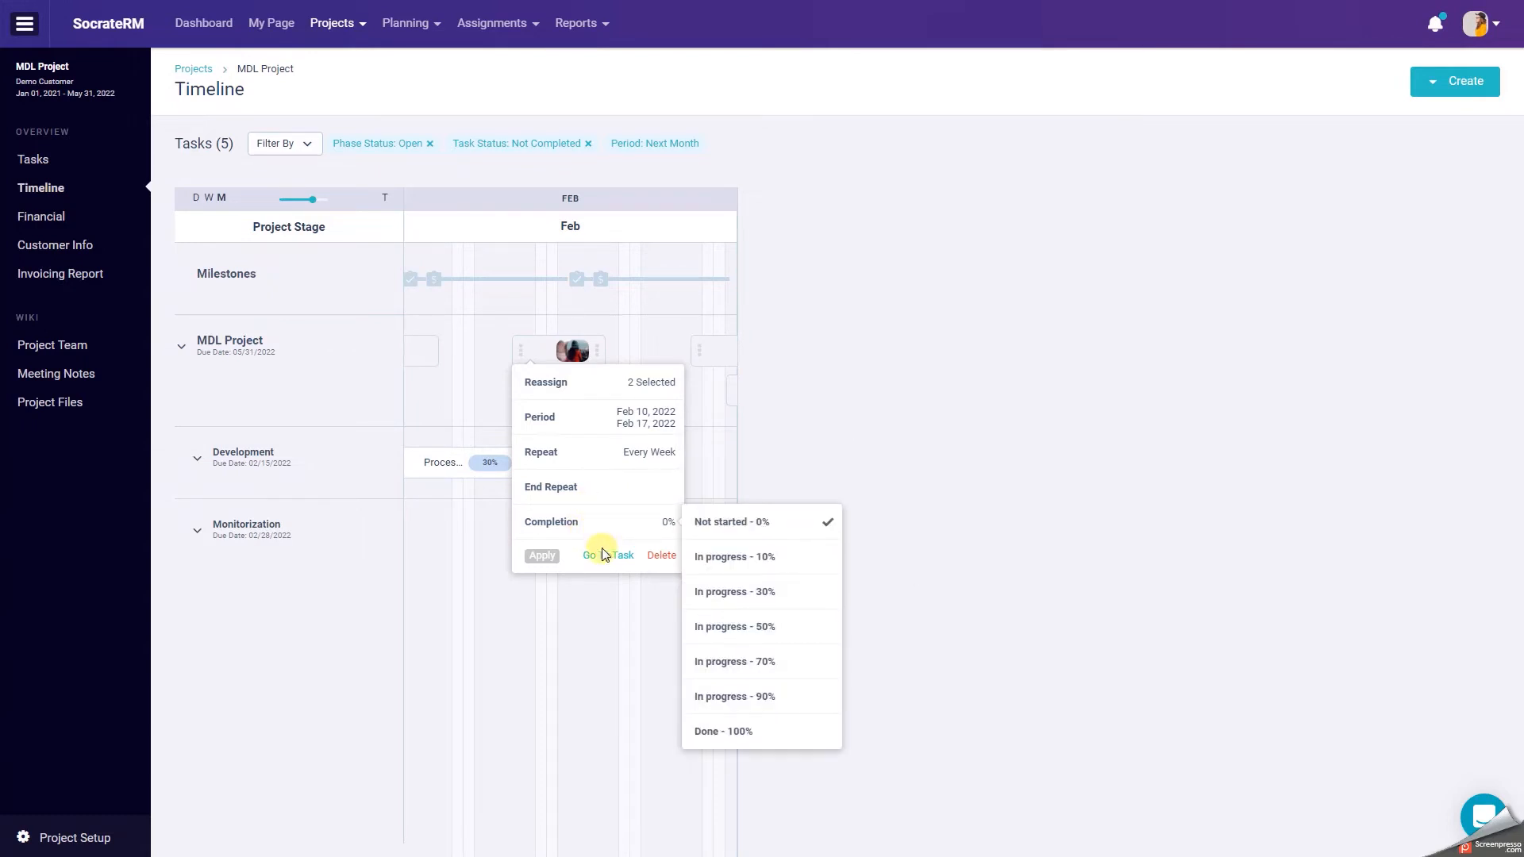
pyautogui.click(604, 551)
pyautogui.click(604, 551)
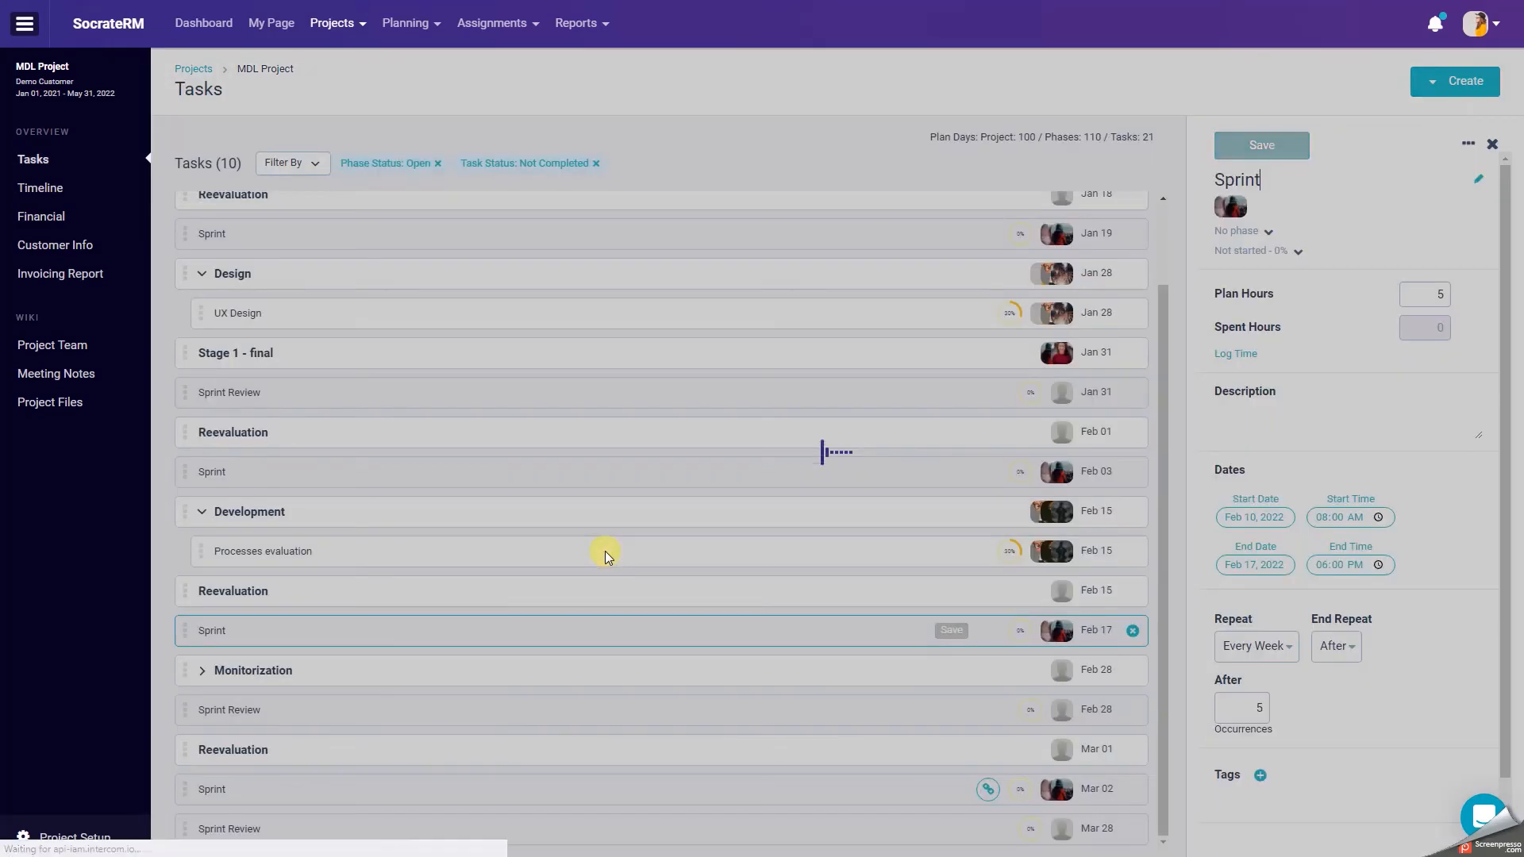